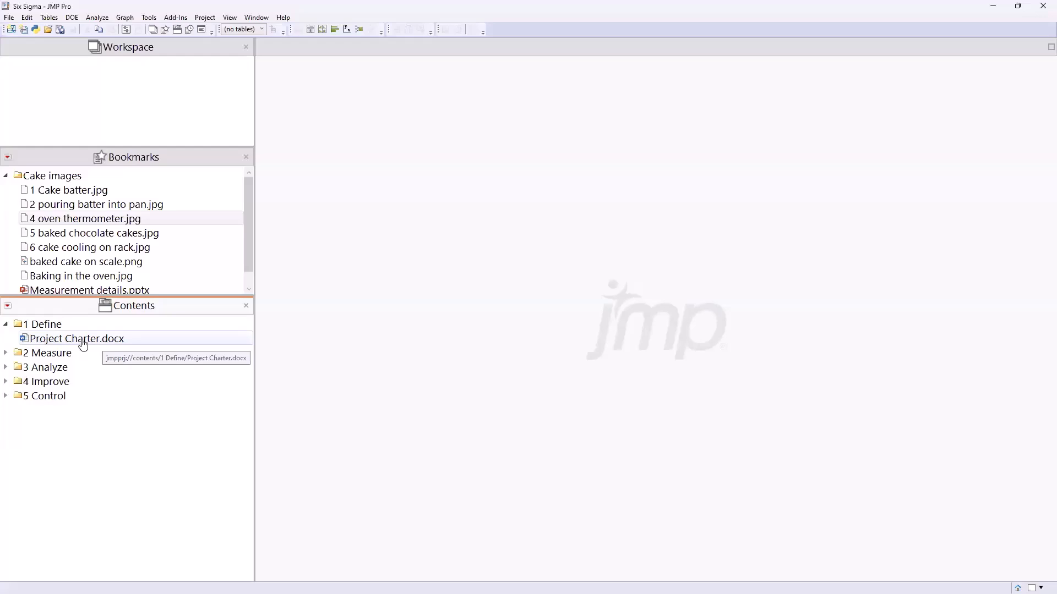
Step: Open Project Charter.docx from the 1 Define folder and review the project name, marking the word "baked"
{"action": "double_click", "coordinate": [83, 341]}
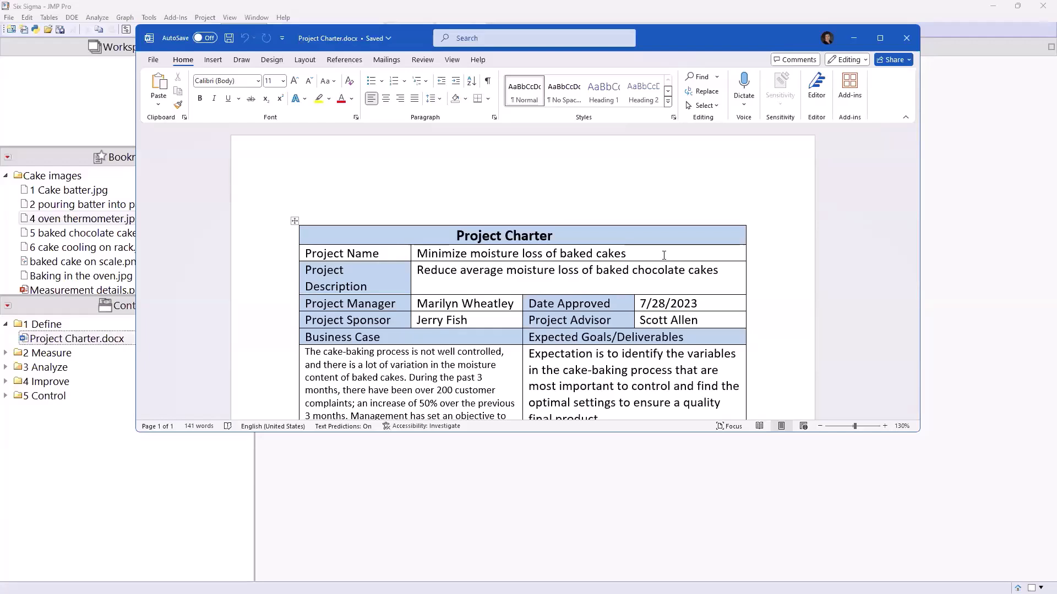
{"action": "left_click_drag", "start_coordinate": [630, 254], "coordinate": [420, 256]}
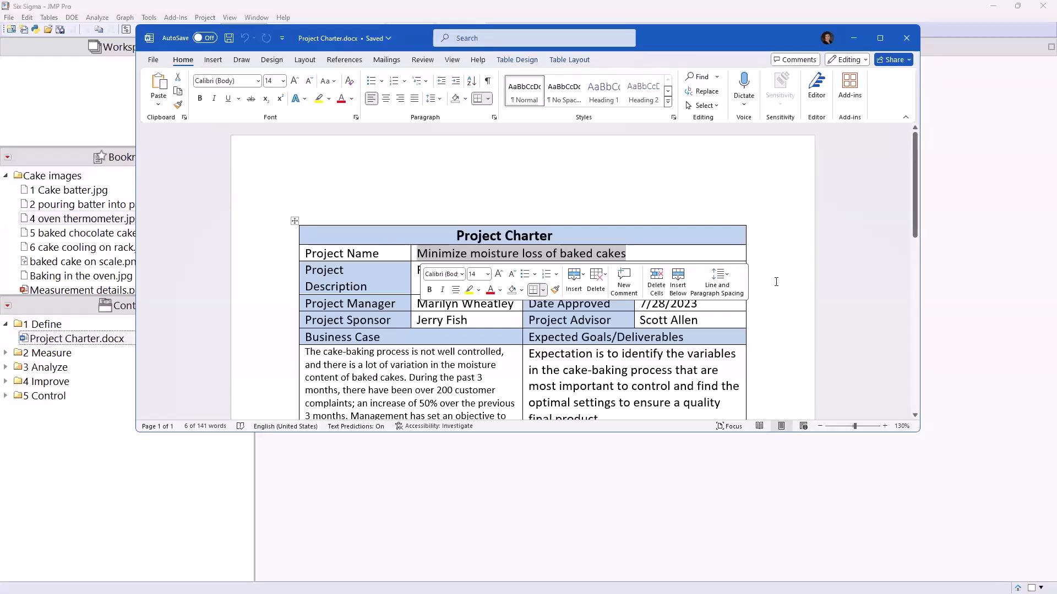
{"action": "left_click", "coordinate": [596, 254]}
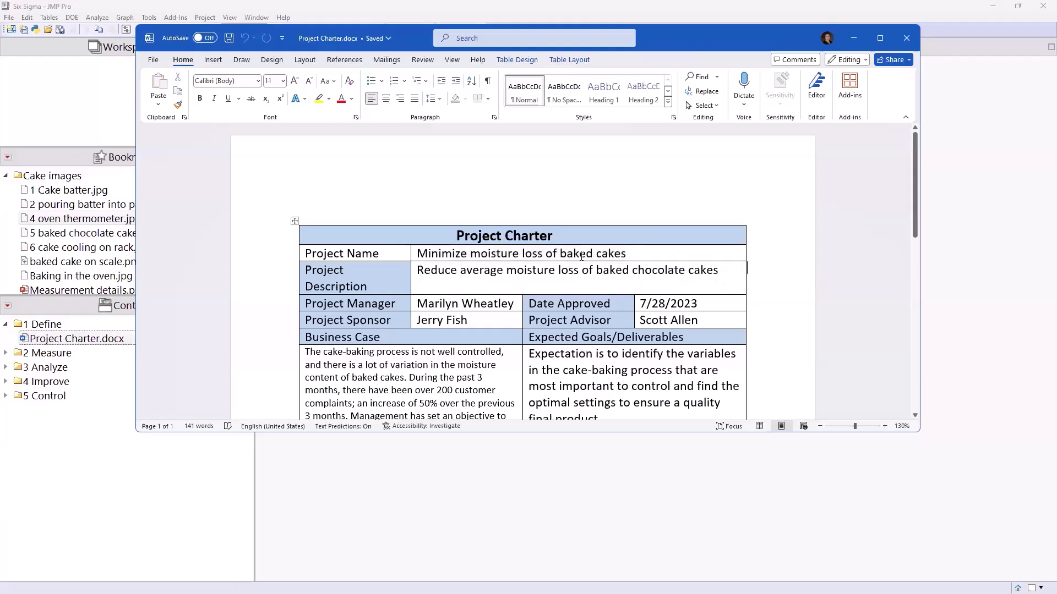
{"action": "left_click_drag", "start_coordinate": [596, 254], "coordinate": [560, 254]}
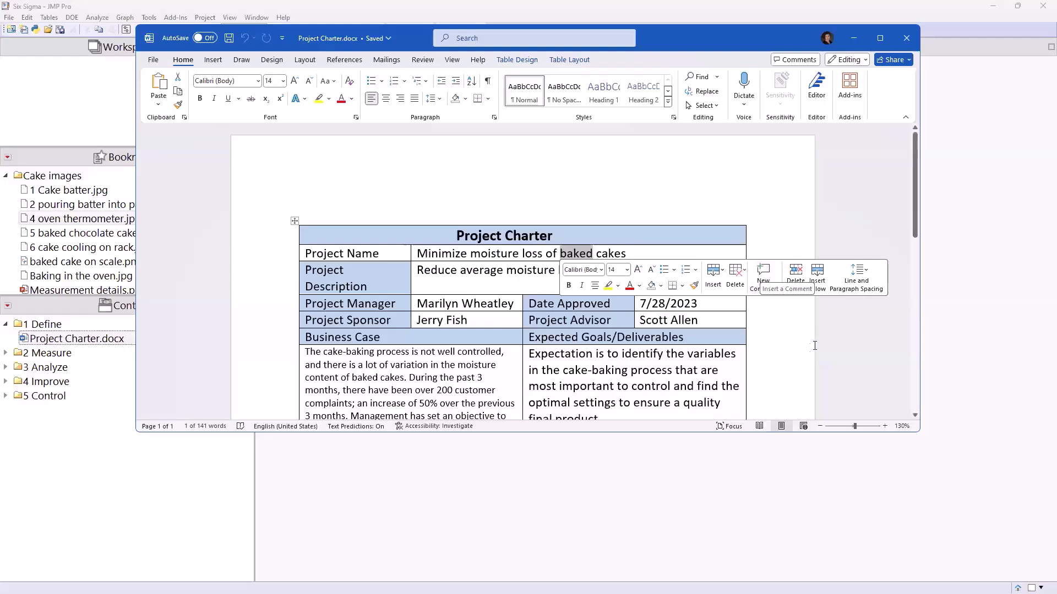
{"action": "left_click", "coordinate": [774, 359]}
Step: Read the charter's business case and expected goals in a taller document window, and close the document
{"action": "scroll", "coordinate": [799, 336], "scroll_direction": "down", "scroll_amount": 3}
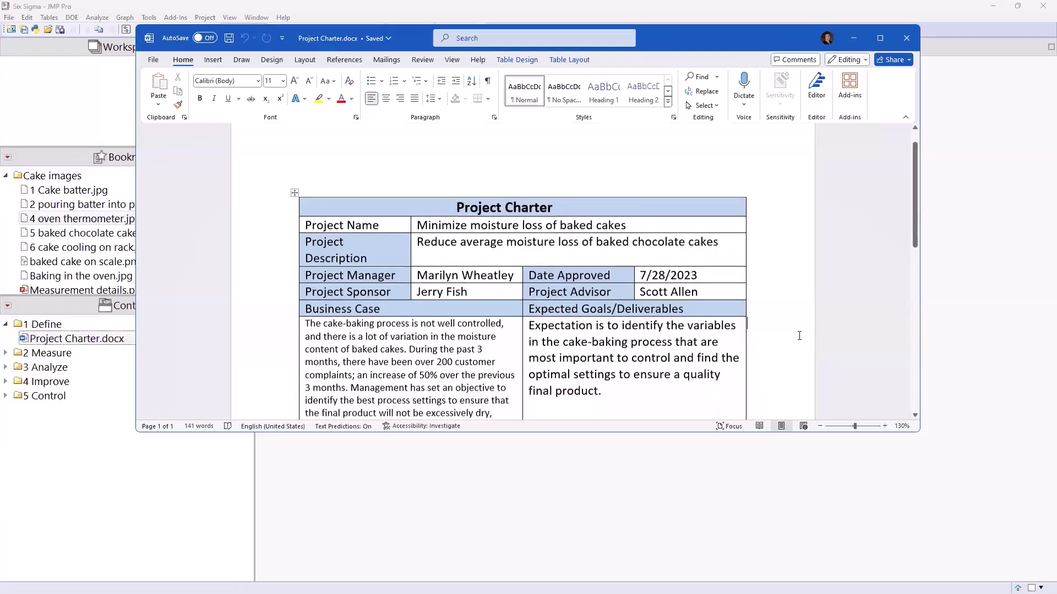
{"action": "scroll", "coordinate": [800, 336], "scroll_direction": "down", "scroll_amount": 2}
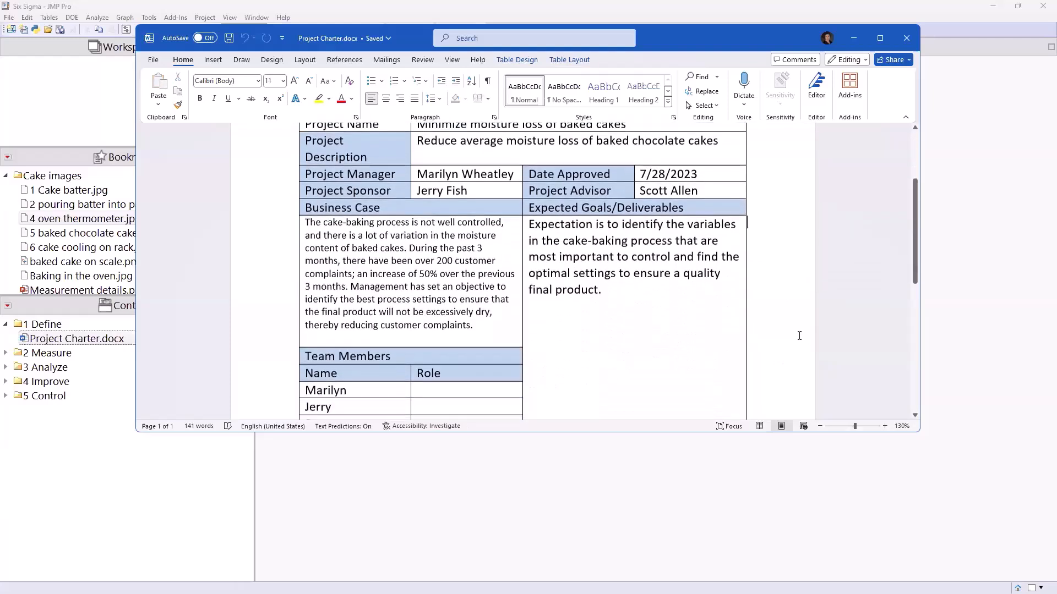
{"action": "scroll", "coordinate": [799, 335], "scroll_direction": "up", "scroll_amount": 3}
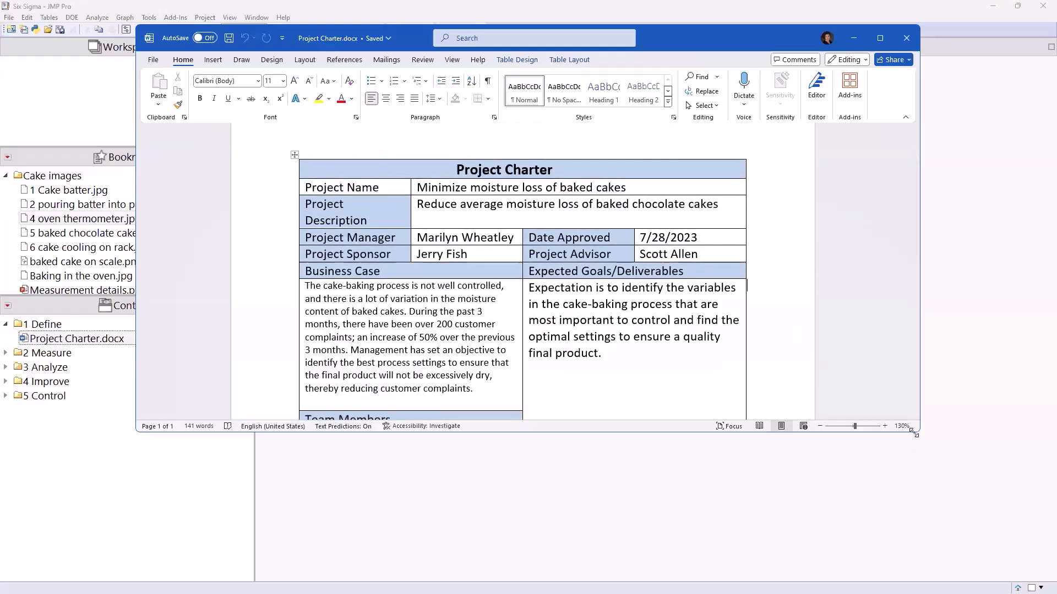
{"action": "left_click_drag", "start_coordinate": [912, 433], "coordinate": [913, 502]}
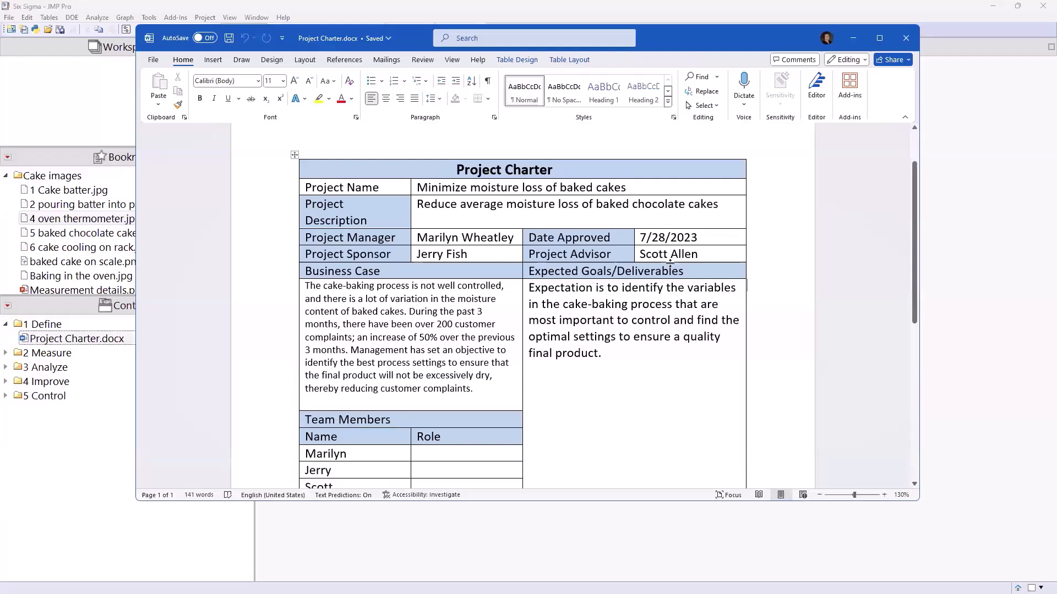
{"action": "left_click", "coordinate": [907, 38]}
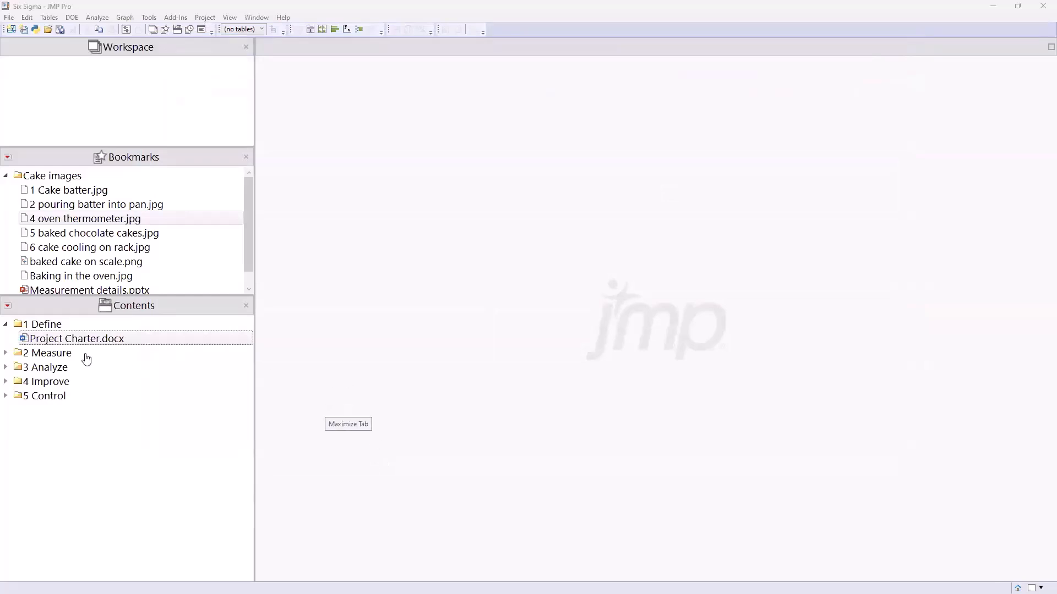
Step: Expand the 2 Measure project folder and open the 1 Historical process data.jmp table
{"action": "left_click", "coordinate": [5, 355]}
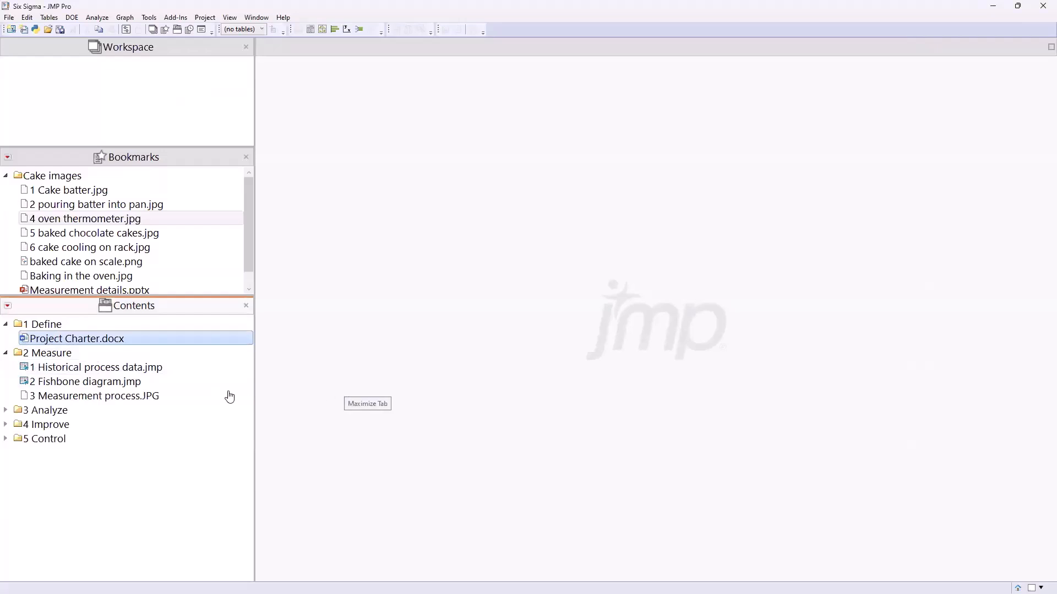
{"action": "double_click", "coordinate": [74, 369]}
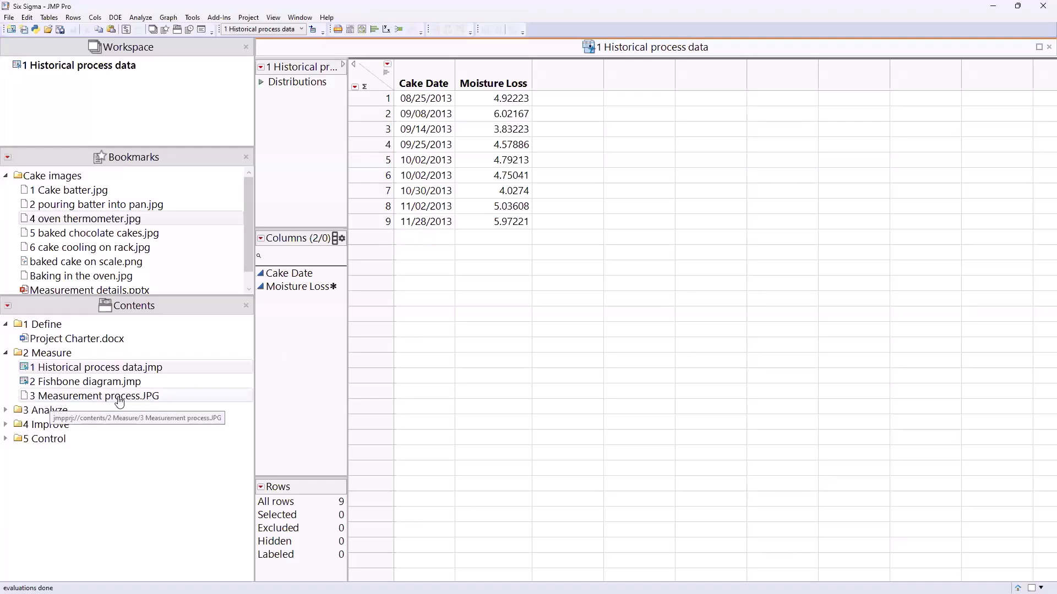
Step: Open 3 Measurement process.JPG and examine the baking steps, initial and final sample weights, and the % Moisture formula
{"action": "double_click", "coordinate": [119, 402]}
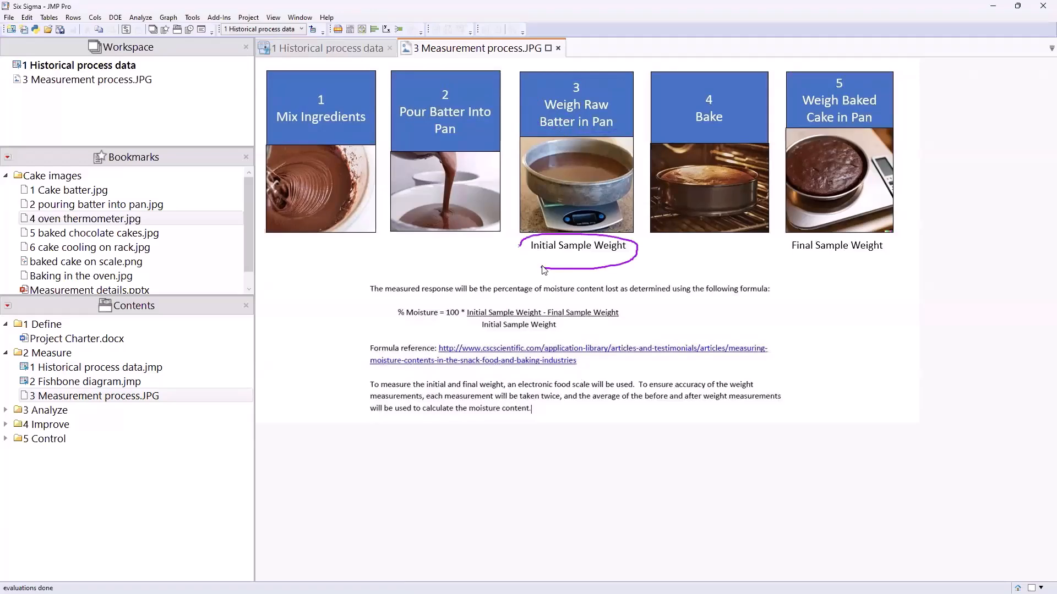
{"action": "mouse_move", "coordinate": [547, 268]}
{"action": "left_mouse_down"}
{"action": "mouse_move", "coordinate": [350, 278]}
{"action": "mouse_move", "coordinate": [386, 324]}
{"action": "mouse_move", "coordinate": [395, 319]}
{"action": "left_mouse_up"}
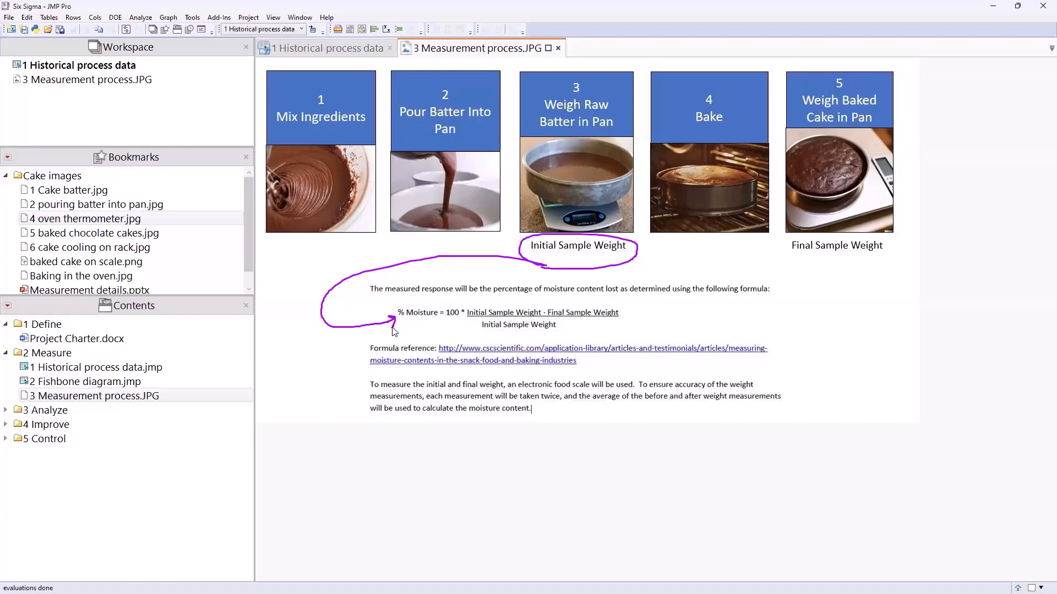
{"action": "mouse_move", "coordinate": [692, 136]}
{"action": "left_mouse_down"}
{"action": "mouse_move", "coordinate": [679, 75]}
{"action": "mouse_move", "coordinate": [694, 124]}
{"action": "left_mouse_up"}
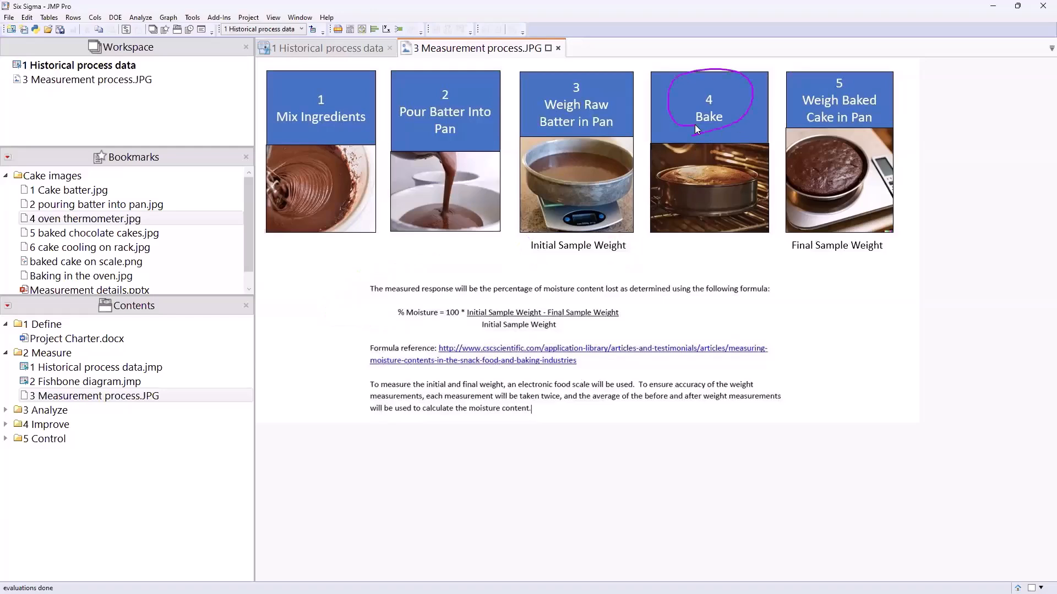
{"action": "mouse_move", "coordinate": [823, 123]}
{"action": "left_mouse_down"}
{"action": "mouse_move", "coordinate": [886, 83]}
{"action": "mouse_move", "coordinate": [829, 65]}
{"action": "left_mouse_up"}
{"action": "mouse_move", "coordinate": [800, 274]}
{"action": "left_mouse_down"}
{"action": "mouse_move", "coordinate": [850, 270]}
{"action": "mouse_move", "coordinate": [864, 234]}
{"action": "mouse_move", "coordinate": [779, 252]}
{"action": "mouse_move", "coordinate": [810, 274]}
{"action": "mouse_move", "coordinate": [796, 306]}
{"action": "mouse_move", "coordinate": [766, 318]}
{"action": "mouse_move", "coordinate": [628, 320]}
{"action": "mouse_move", "coordinate": [641, 330]}
{"action": "left_mouse_up"}
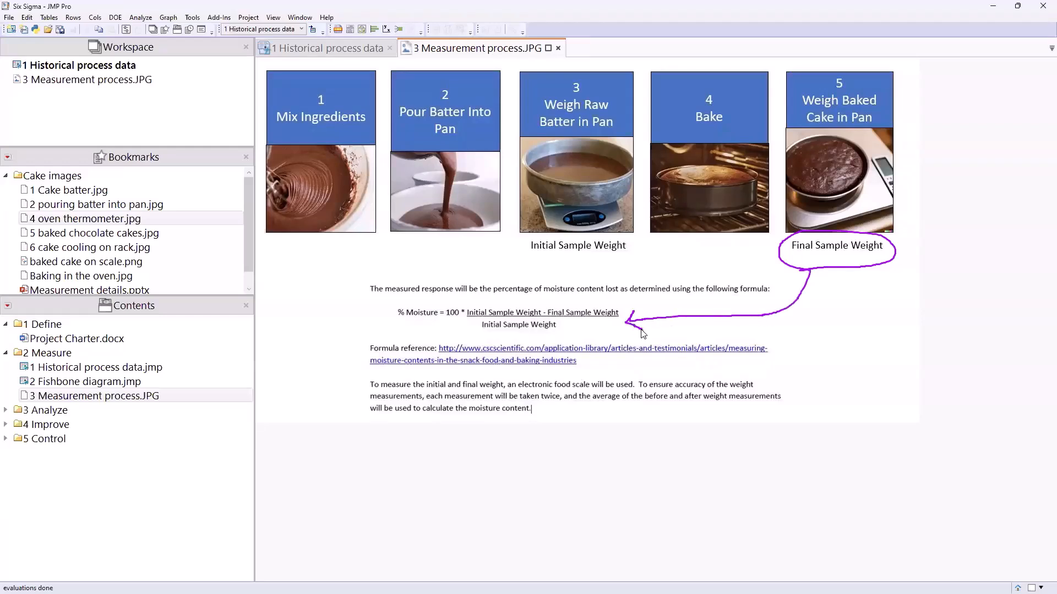
{"action": "key", "text": "Escape"}
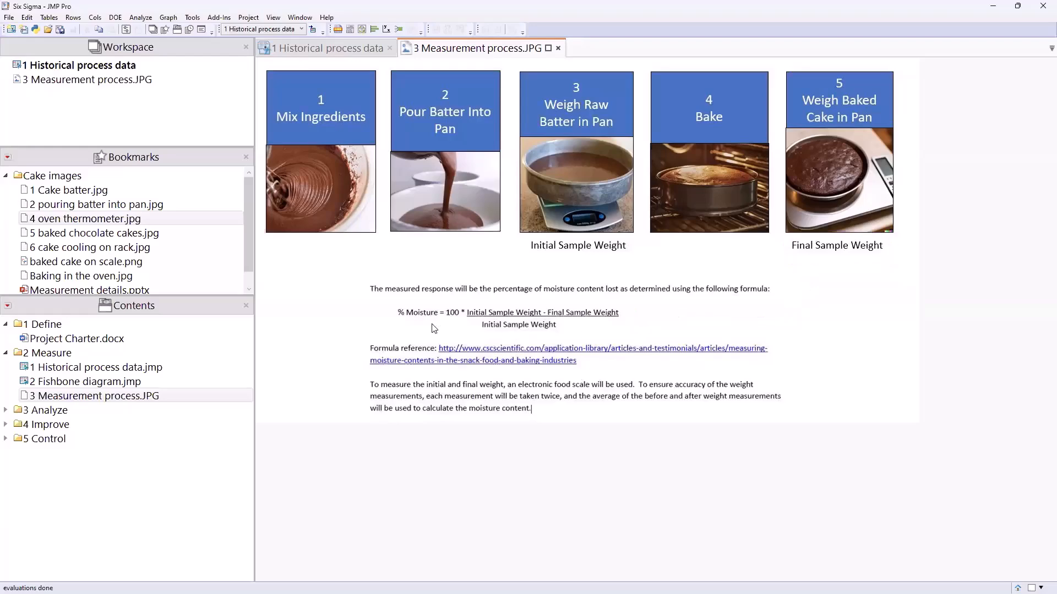
Step: Return to the 1 Historical process data table and run its saved Distributions script to view the normal quantile plot
{"action": "left_click", "coordinate": [341, 51]}
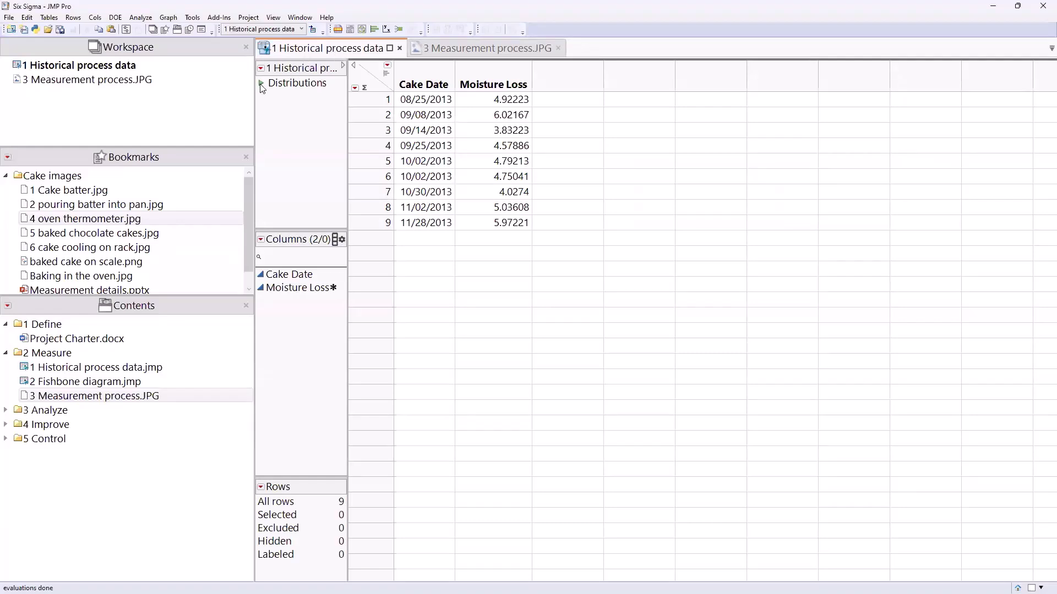
{"action": "left_click", "coordinate": [263, 88]}
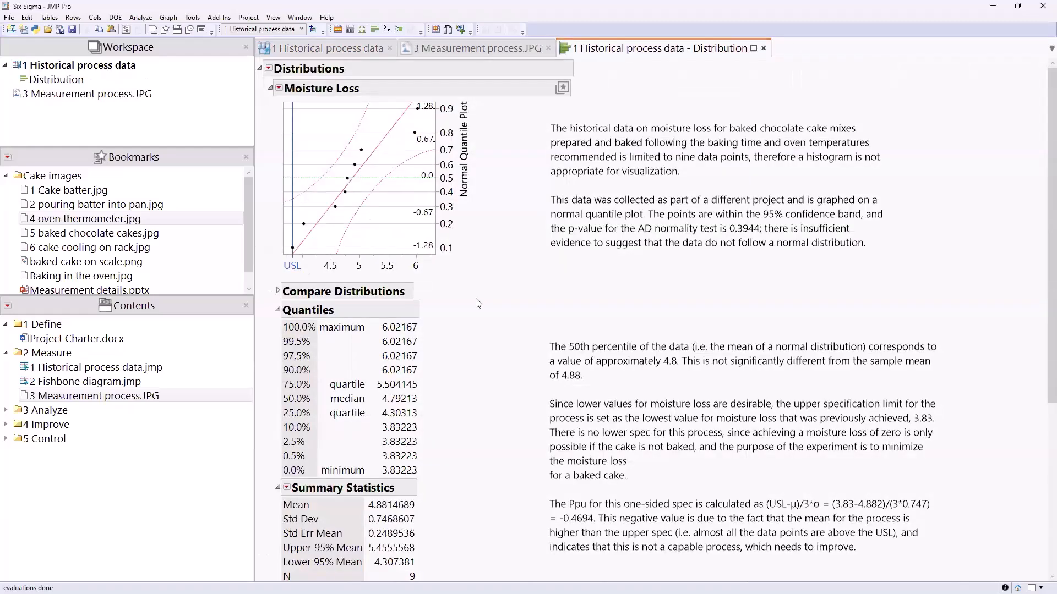
{"action": "mouse_move", "coordinate": [476, 298]}
{"action": "left_mouse_down"}
{"action": "mouse_move", "coordinate": [491, 129]}
{"action": "mouse_move", "coordinate": [462, 101]}
{"action": "left_mouse_up"}
{"action": "left_click_drag", "start_coordinate": [442, 176], "coordinate": [497, 235]}
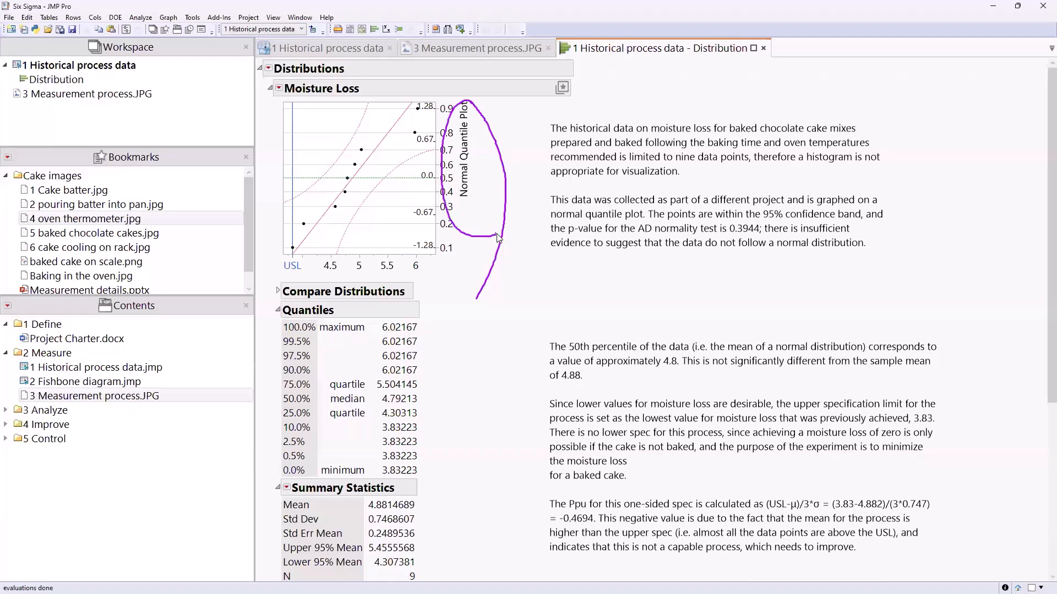
{"action": "key", "text": "Escape"}
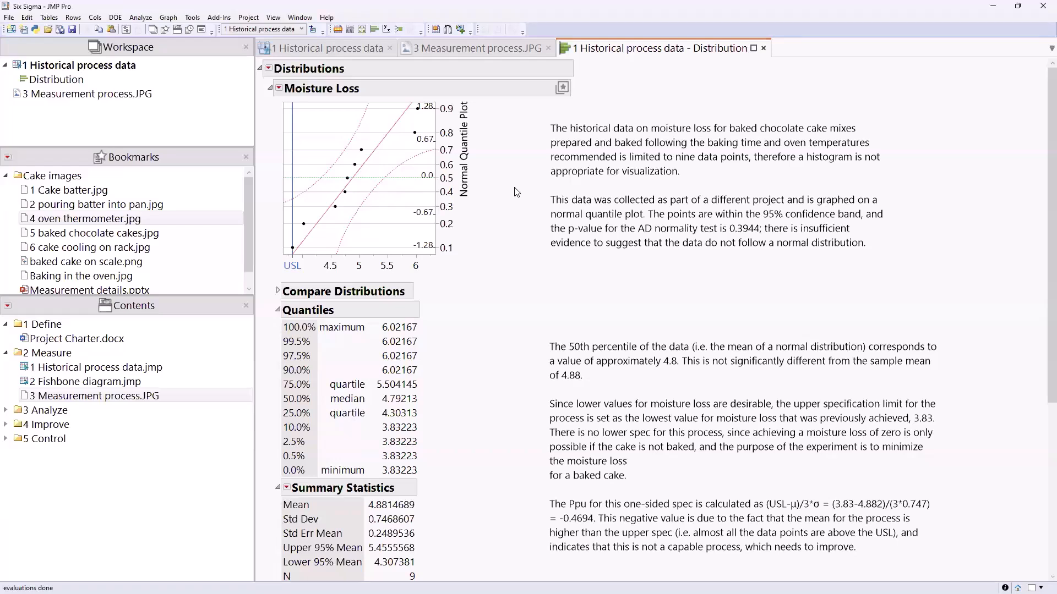
Step: Look up the Annotate tool and minimize the text annotation beside the Moisture Loss normal quantile plot
{"action": "left_click", "coordinate": [200, 19]}
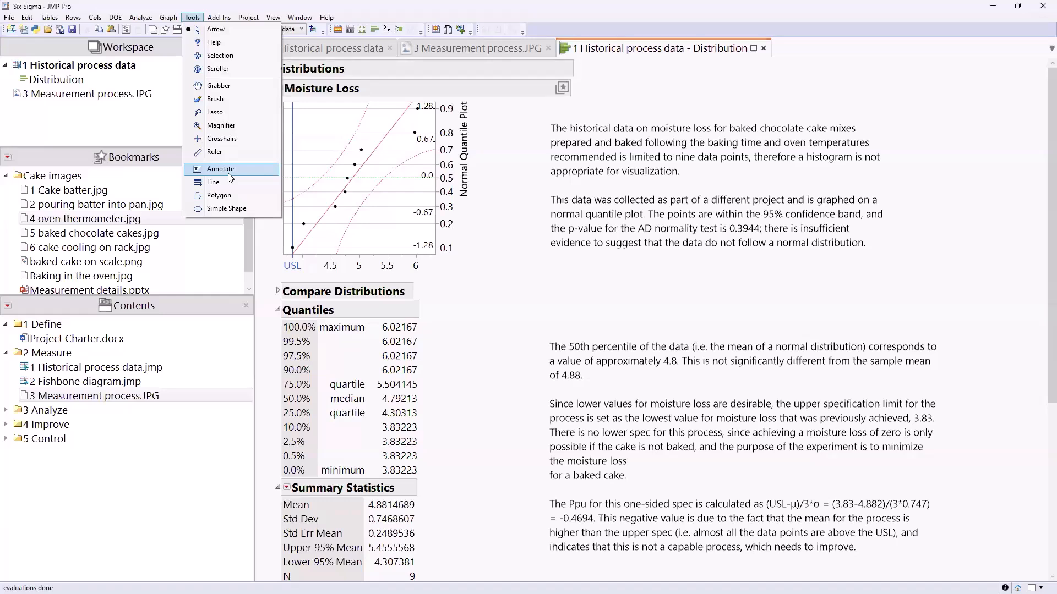
{"action": "left_click", "coordinate": [487, 266]}
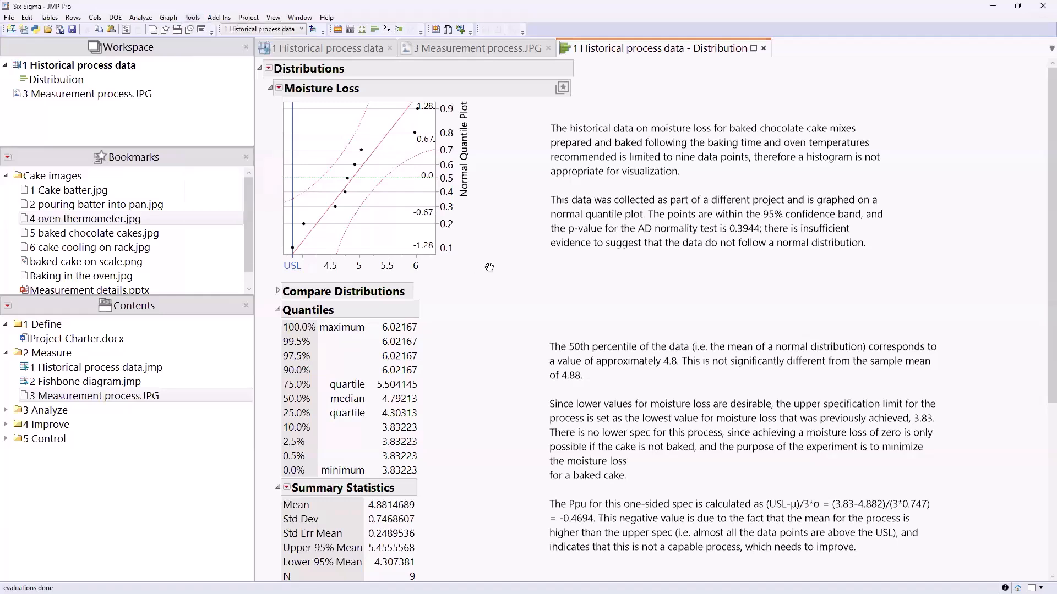
{"action": "mouse_move", "coordinate": [478, 302]}
{"action": "left_mouse_down"}
{"action": "mouse_move", "coordinate": [526, 182]}
{"action": "mouse_move", "coordinate": [845, 267]}
{"action": "mouse_move", "coordinate": [660, 91]}
{"action": "mouse_move", "coordinate": [543, 153]}
{"action": "mouse_move", "coordinate": [533, 178]}
{"action": "left_mouse_up"}
{"action": "right_click", "coordinate": [588, 164]}
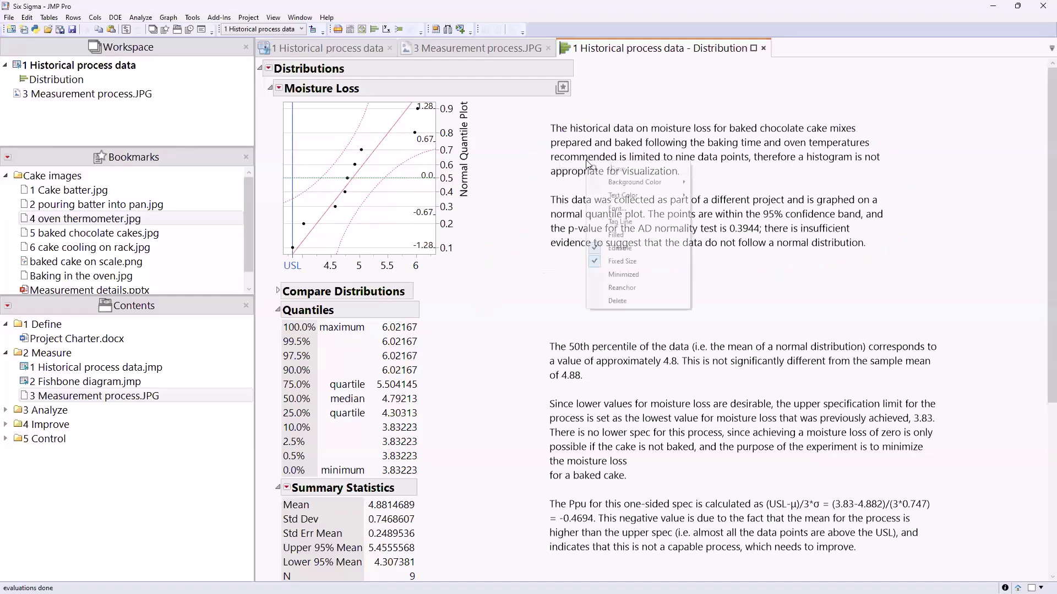
{"action": "left_click", "coordinate": [621, 276]}
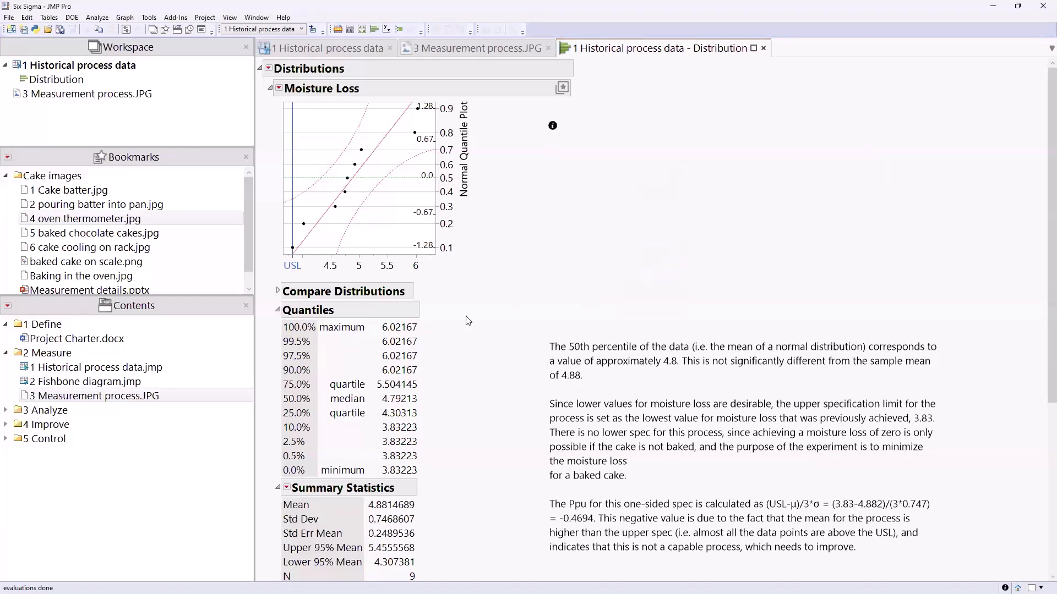
Step: Restore the minimized annotation beside the normal quantile plot to its full display
{"action": "mouse_move", "coordinate": [461, 316]}
{"action": "left_mouse_down"}
{"action": "mouse_move", "coordinate": [526, 194]}
{"action": "mouse_move", "coordinate": [543, 131]}
{"action": "mouse_move", "coordinate": [566, 150]}
{"action": "left_mouse_up"}
{"action": "key", "text": "Escape"}
{"action": "mouse_move", "coordinate": [553, 131]}
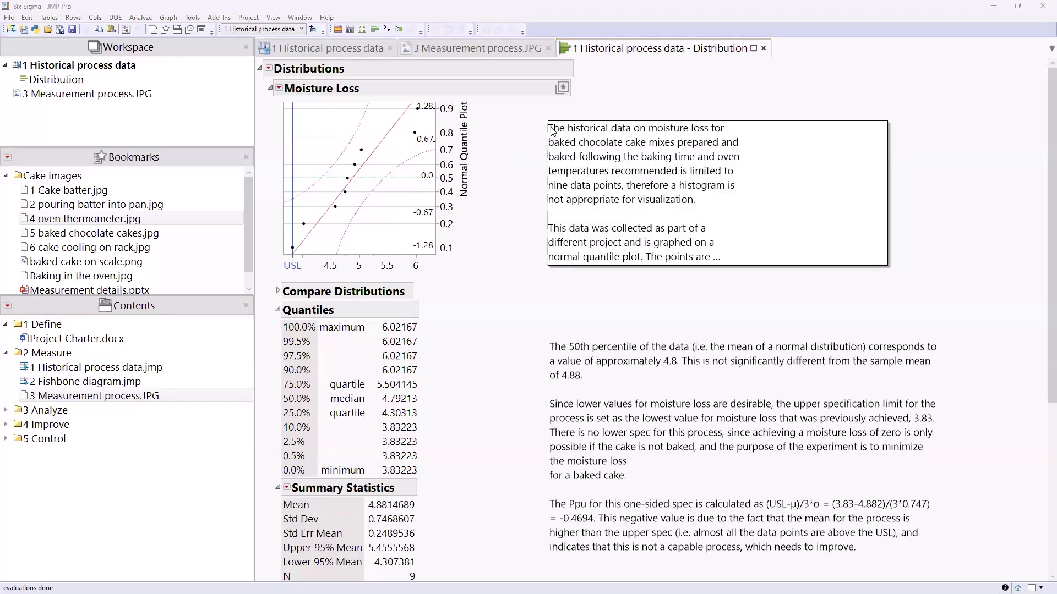
{"action": "right_click", "coordinate": [553, 131]}
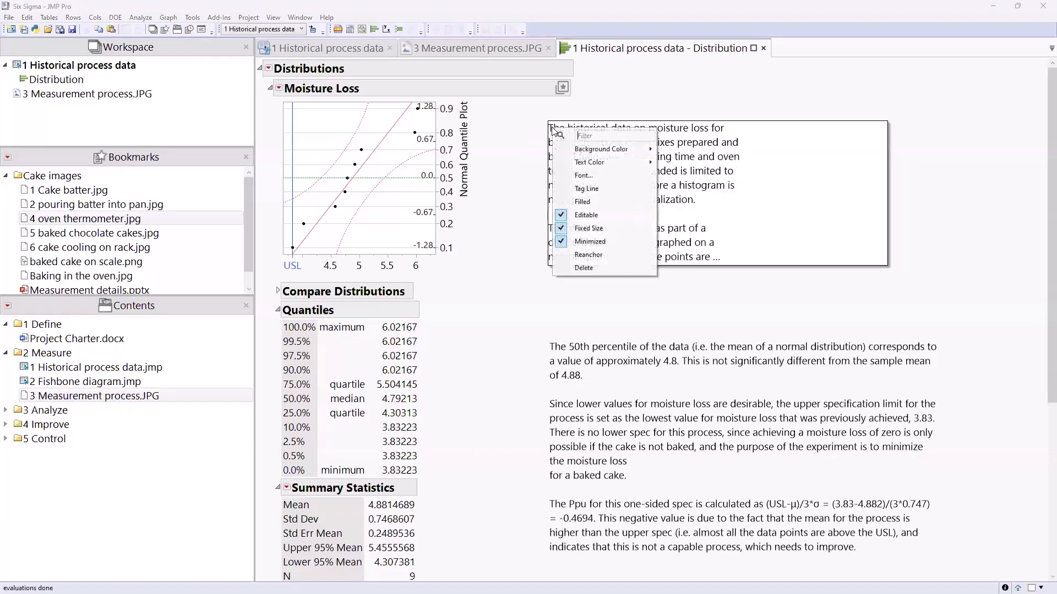
{"action": "left_click", "coordinate": [600, 246]}
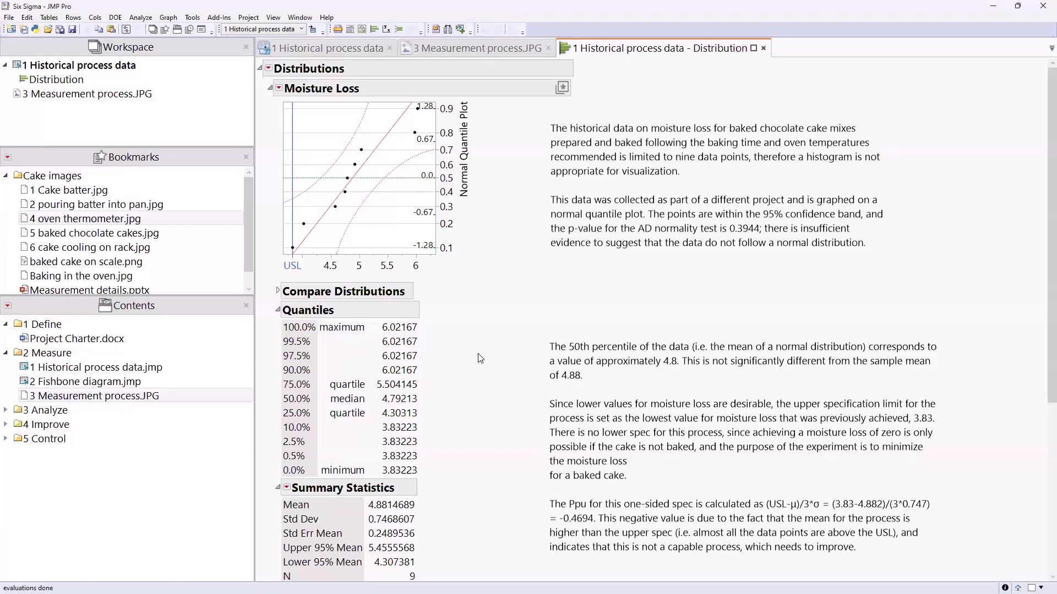
Step: Examine the Moisture Loss report's Fitted Normal Distribution parameters and Goodness-of-Fit Test results
{"action": "left_click_drag", "start_coordinate": [474, 342], "coordinate": [425, 251]}
{"action": "scroll", "coordinate": [484, 358], "scroll_direction": "down", "scroll_amount": 8}
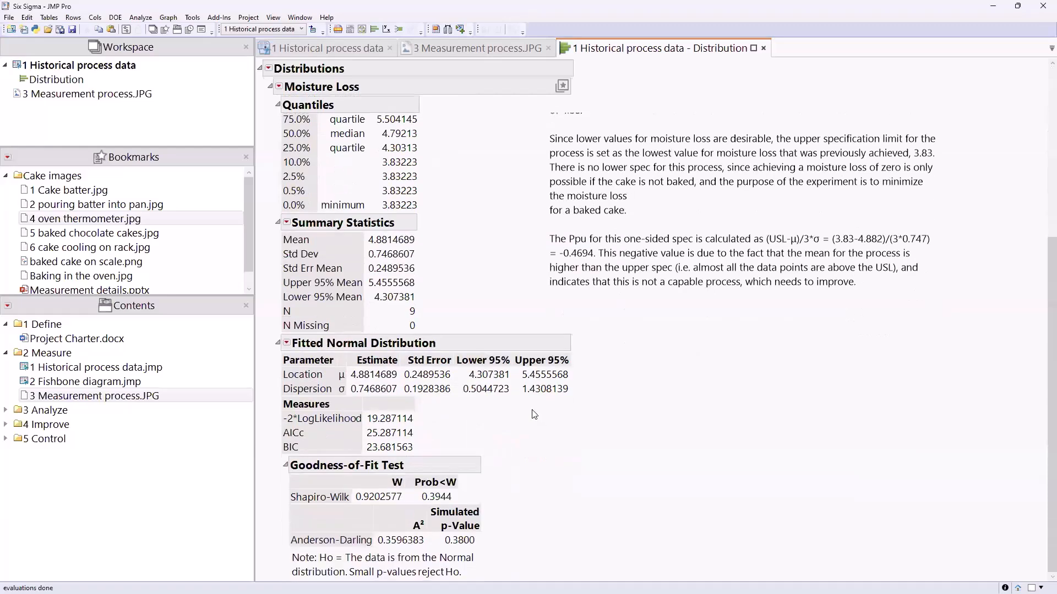
{"action": "mouse_move", "coordinate": [539, 421]}
{"action": "left_mouse_down"}
{"action": "mouse_move", "coordinate": [355, 414]}
{"action": "mouse_move", "coordinate": [274, 375]}
{"action": "mouse_move", "coordinate": [300, 332]}
{"action": "mouse_move", "coordinate": [468, 327]}
{"action": "left_mouse_up"}
{"action": "mouse_move", "coordinate": [556, 338]}
{"action": "left_mouse_down"}
{"action": "mouse_move", "coordinate": [525, 424]}
{"action": "mouse_move", "coordinate": [487, 424]}
{"action": "left_mouse_up"}
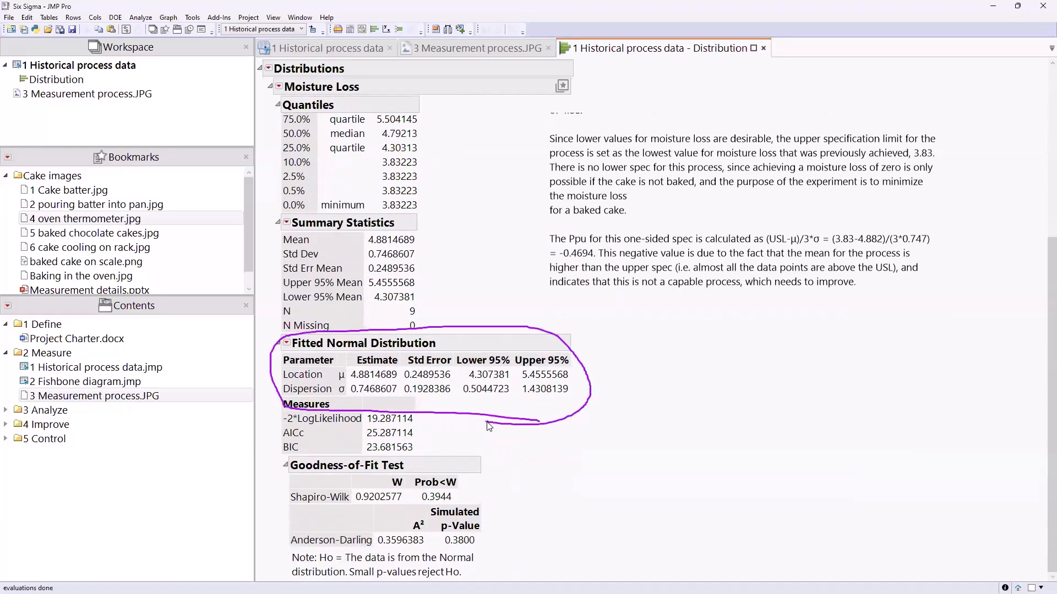
{"action": "key", "text": "Escape"}
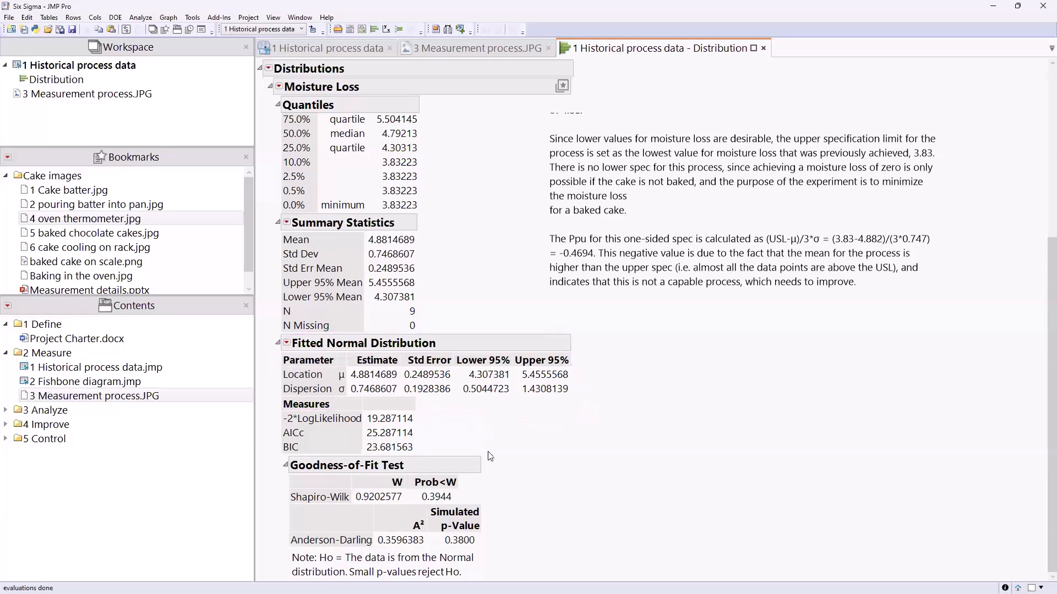
{"action": "mouse_move", "coordinate": [487, 455]}
{"action": "left_mouse_down"}
{"action": "mouse_move", "coordinate": [278, 479]}
{"action": "mouse_move", "coordinate": [330, 579]}
{"action": "mouse_move", "coordinate": [500, 495]}
{"action": "mouse_move", "coordinate": [470, 444]}
{"action": "left_mouse_up"}
{"action": "key", "text": "Escape"}
{"action": "mouse_move", "coordinate": [533, 535]}
{"action": "left_mouse_down"}
{"action": "mouse_move", "coordinate": [482, 541]}
{"action": "mouse_move", "coordinate": [497, 550]}
{"action": "left_mouse_up"}
{"action": "key", "text": "Escape"}
Step: Review the quantiles, the summary statistics and the annotation explaining the Ppu calculation for the one-sided spec
{"action": "scroll", "coordinate": [455, 314], "scroll_direction": "up", "scroll_amount": 5}
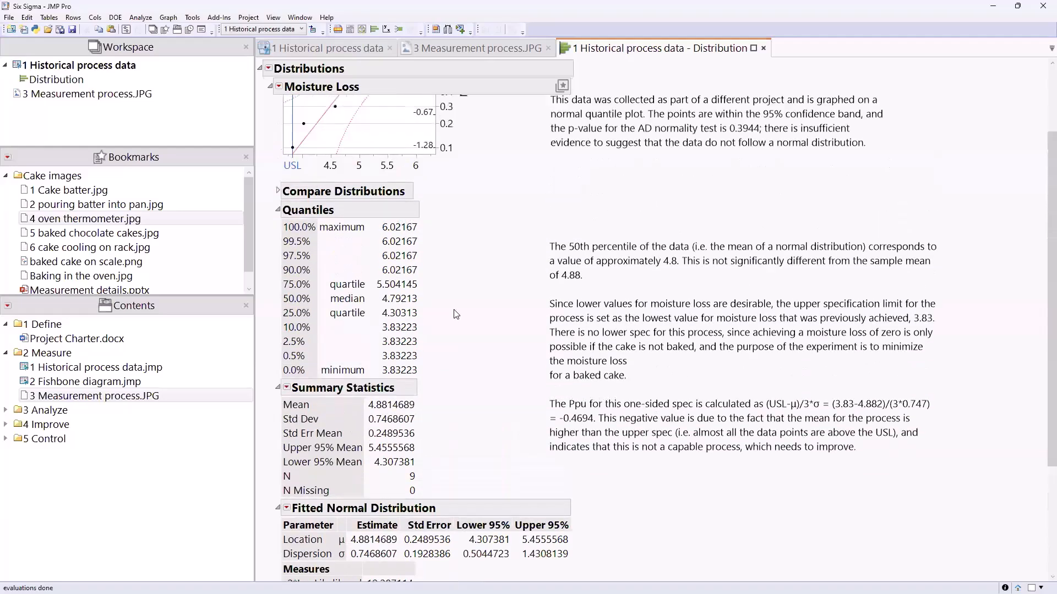
{"action": "scroll", "coordinate": [455, 344], "scroll_direction": "up", "scroll_amount": 1}
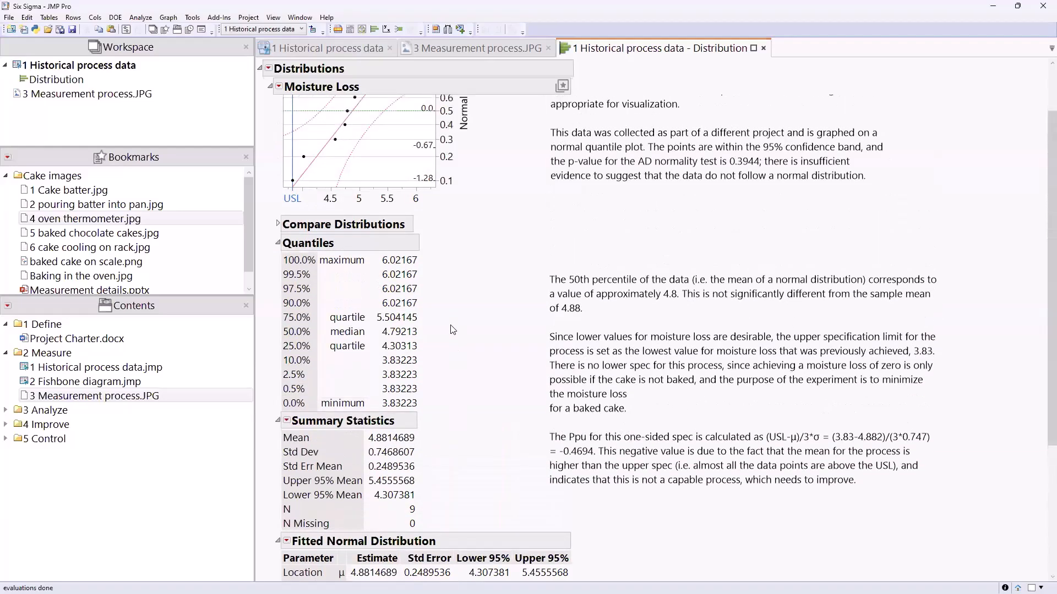
{"action": "scroll", "coordinate": [440, 392], "scroll_direction": "up", "scroll_amount": 1}
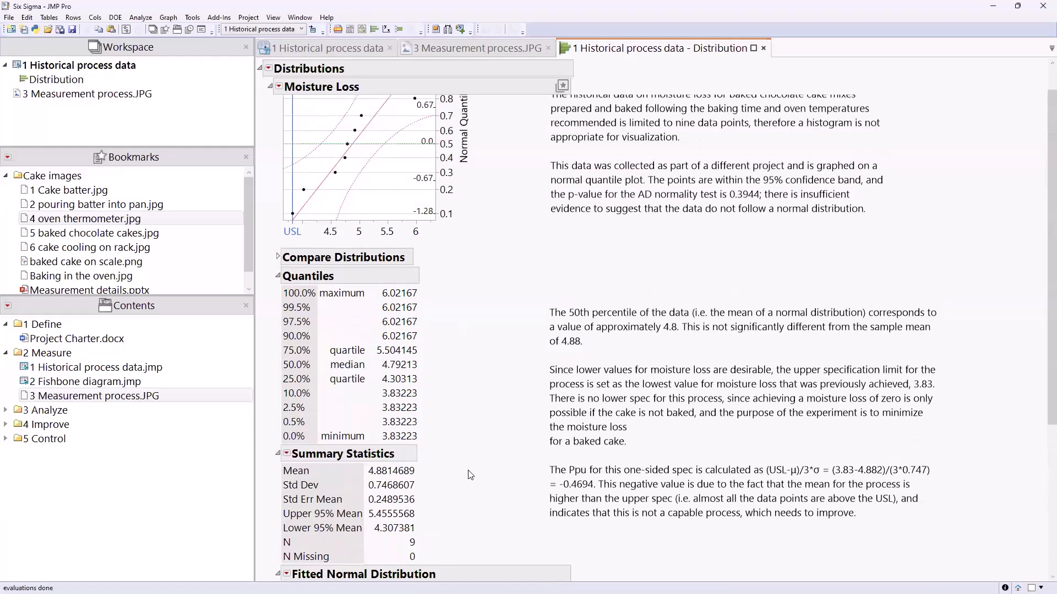
{"action": "mouse_move", "coordinate": [450, 483]}
{"action": "left_mouse_down"}
{"action": "mouse_move", "coordinate": [460, 520]}
{"action": "mouse_move", "coordinate": [767, 545]}
{"action": "mouse_move", "coordinate": [942, 530]}
{"action": "left_mouse_up"}
{"action": "mouse_move", "coordinate": [939, 461]}
{"action": "left_mouse_down"}
{"action": "mouse_move", "coordinate": [770, 448]}
{"action": "mouse_move", "coordinate": [543, 458]}
{"action": "mouse_move", "coordinate": [528, 557]}
{"action": "left_mouse_up"}
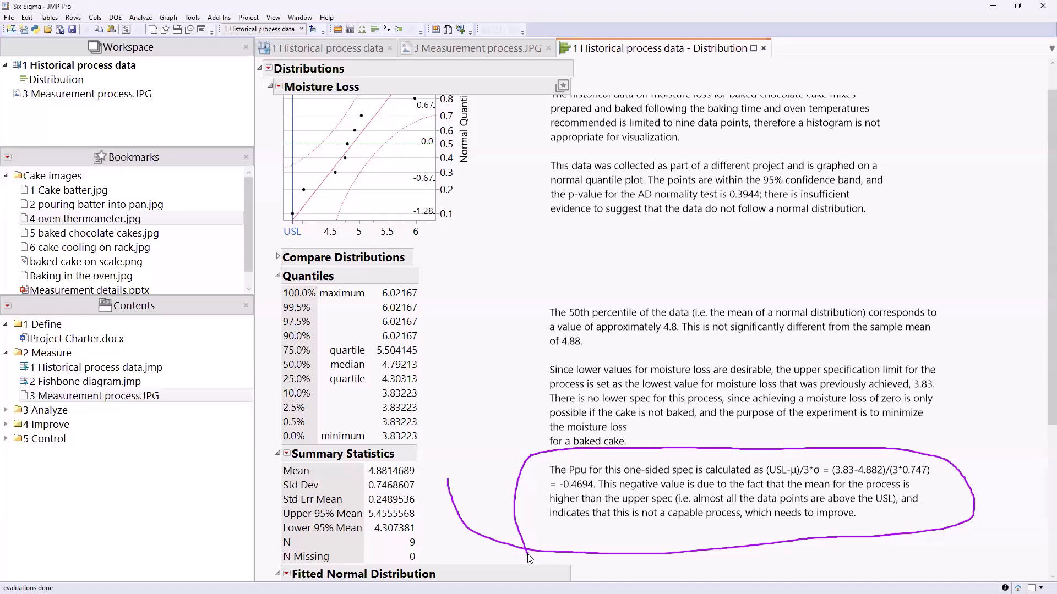
{"action": "key", "text": "Escape"}
{"action": "scroll", "coordinate": [487, 339], "scroll_direction": "up", "scroll_amount": 1}
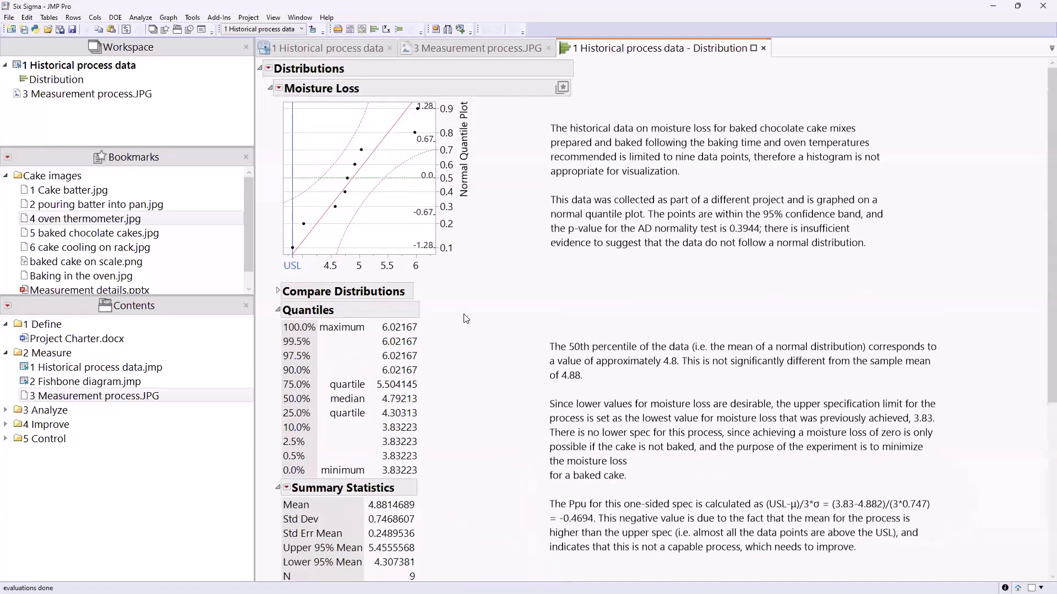
Step: Set Moisture Loss as a label column in the historical process data table and inspect the lowest point on the distribution's normal quantile plot
{"action": "mouse_move", "coordinate": [465, 320]}
{"action": "left_mouse_down"}
{"action": "mouse_move", "coordinate": [428, 282]}
{"action": "mouse_move", "coordinate": [293, 271]}
{"action": "mouse_move", "coordinate": [295, 98]}
{"action": "left_mouse_up"}
{"action": "key", "text": "Escape"}
{"action": "mouse_move", "coordinate": [296, 251]}
{"action": "left_click", "coordinate": [323, 47]}
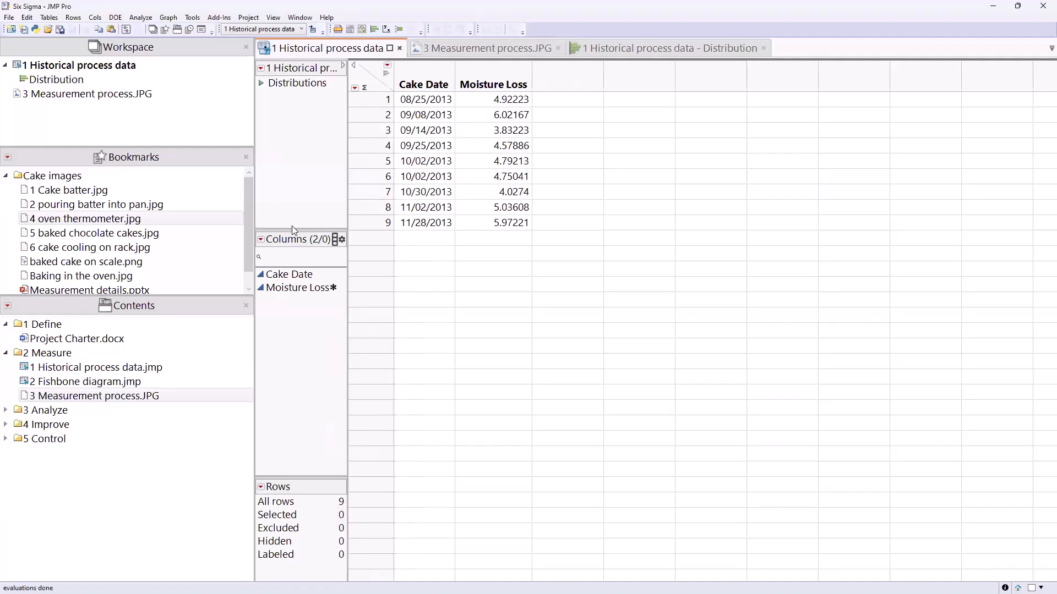
{"action": "right_click", "coordinate": [298, 290]}
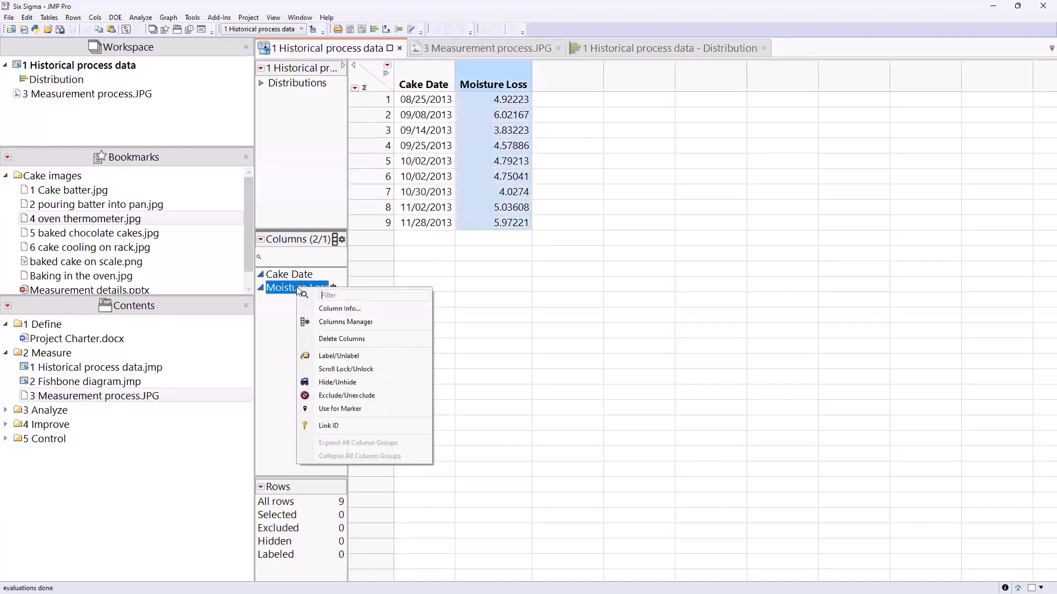
{"action": "left_click", "coordinate": [338, 358]}
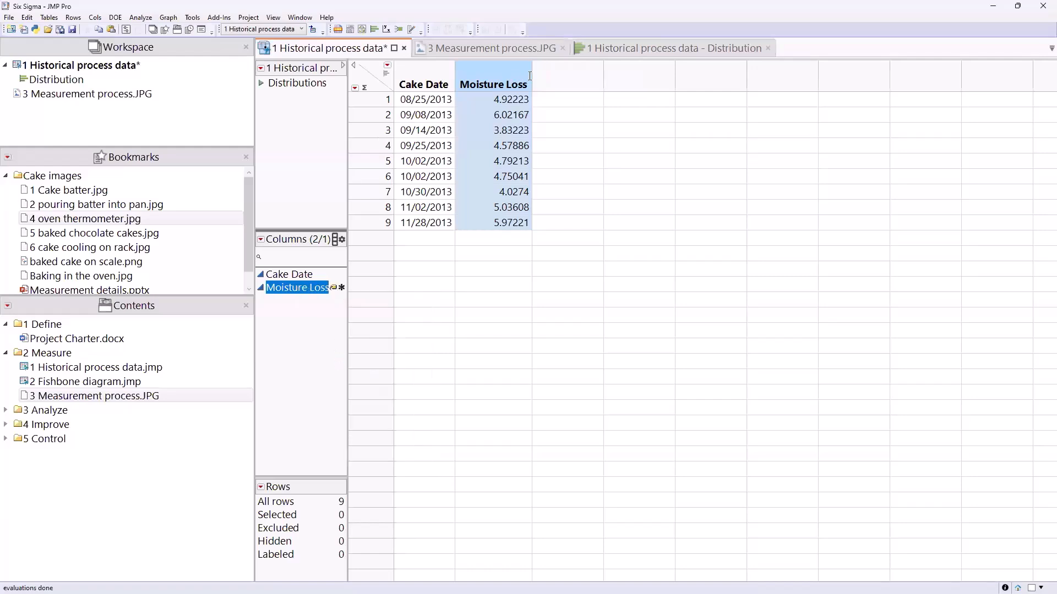
{"action": "left_click", "coordinate": [655, 55]}
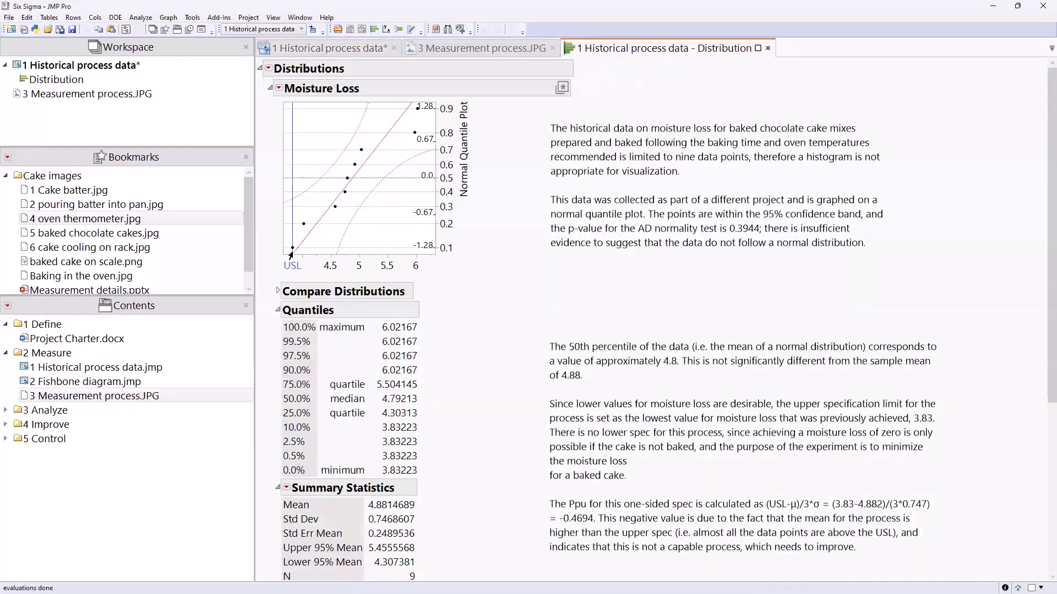
{"action": "mouse_move", "coordinate": [290, 252]}
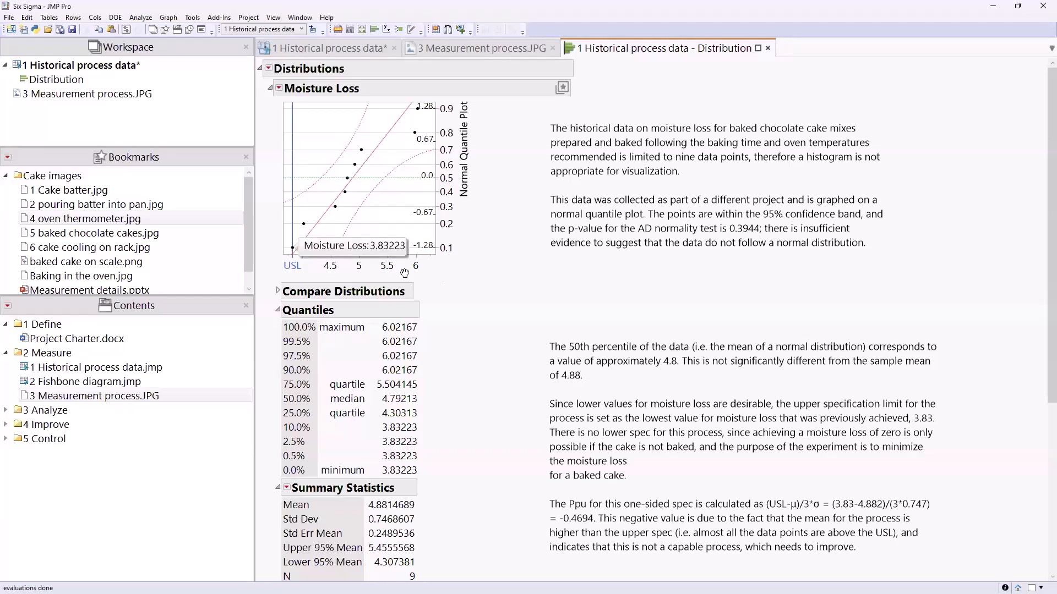
Step: Revisit the one-sided spec's Ppu result in the annotation beside the Moisture Loss summary statistics
{"action": "scroll", "coordinate": [432, 404], "scroll_direction": "down", "scroll_amount": 3}
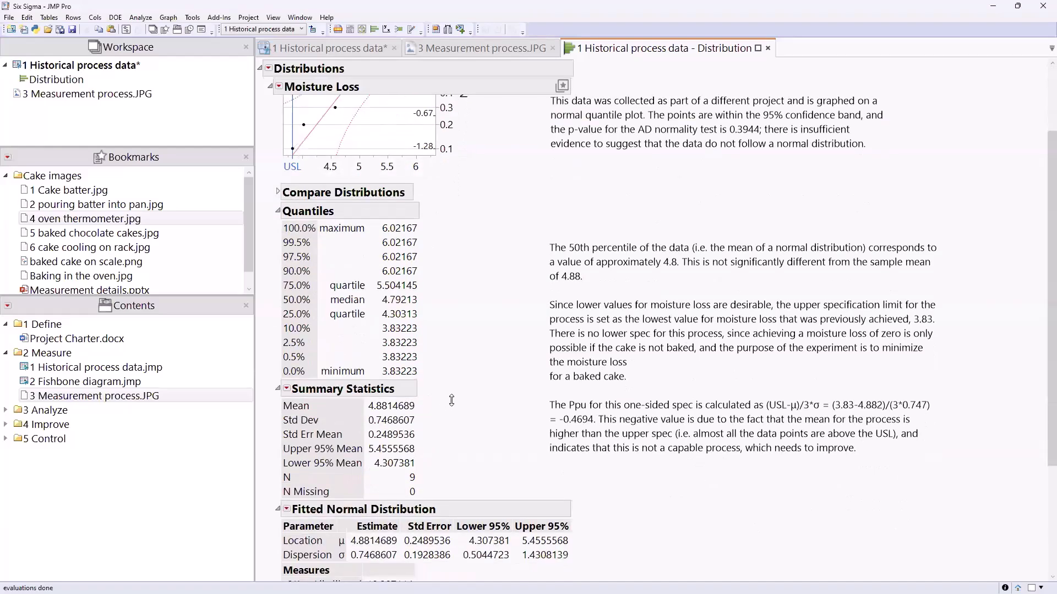
{"action": "mouse_move", "coordinate": [451, 399]}
{"action": "left_mouse_down"}
{"action": "mouse_move", "coordinate": [450, 440]}
{"action": "mouse_move", "coordinate": [598, 423]}
{"action": "mouse_move", "coordinate": [603, 410]}
{"action": "mouse_move", "coordinate": [541, 420]}
{"action": "mouse_move", "coordinate": [546, 432]}
{"action": "left_mouse_up"}
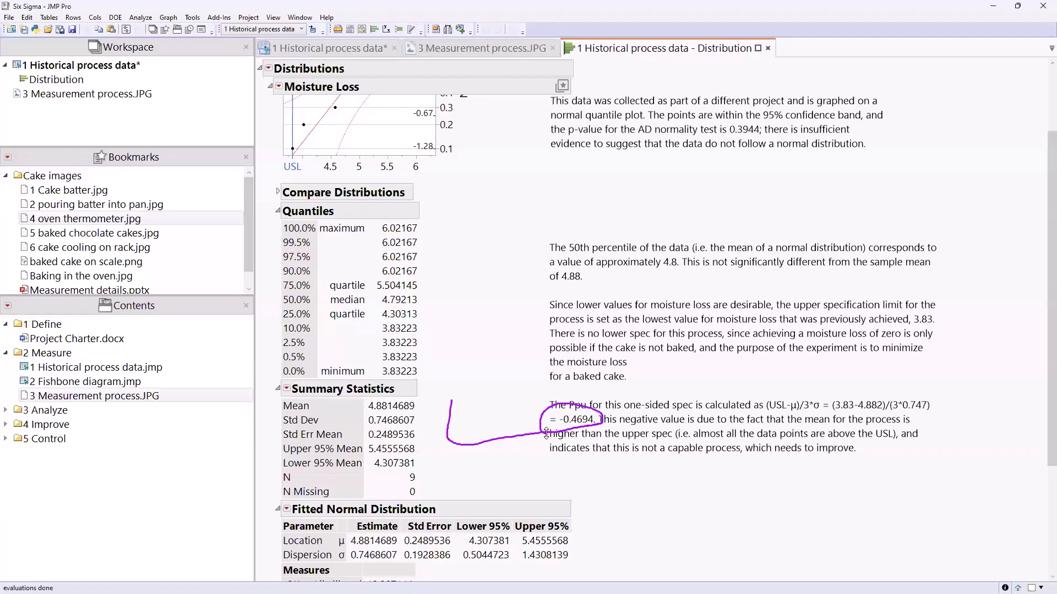
{"action": "scroll", "coordinate": [499, 372], "scroll_direction": "up", "scroll_amount": 3}
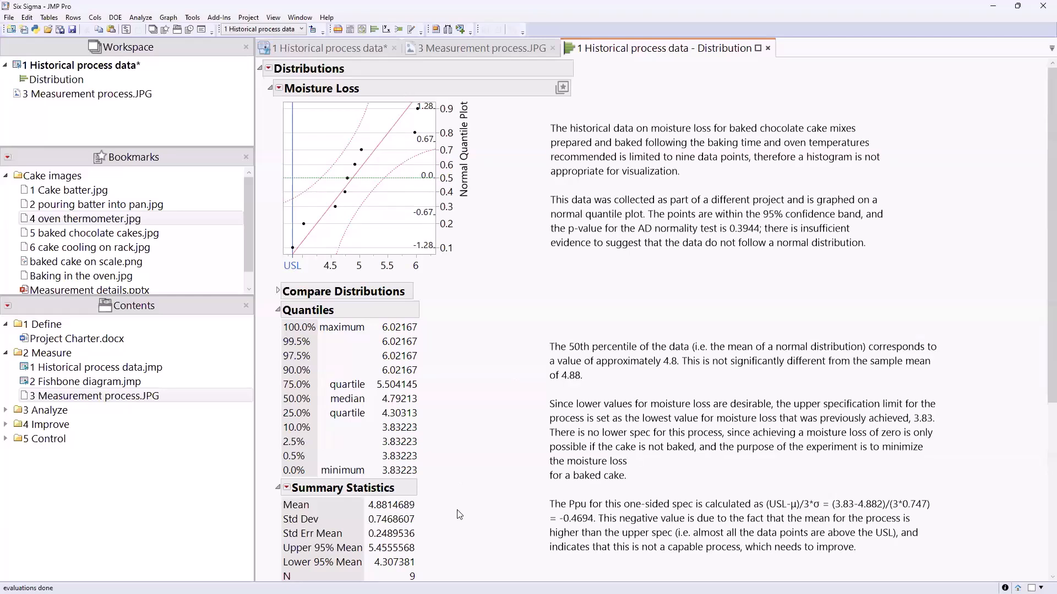
Step: Review the measurement process image, focusing on the paragraph about weighing accuracy and repeated measurements
{"action": "left_click", "coordinate": [462, 48]}
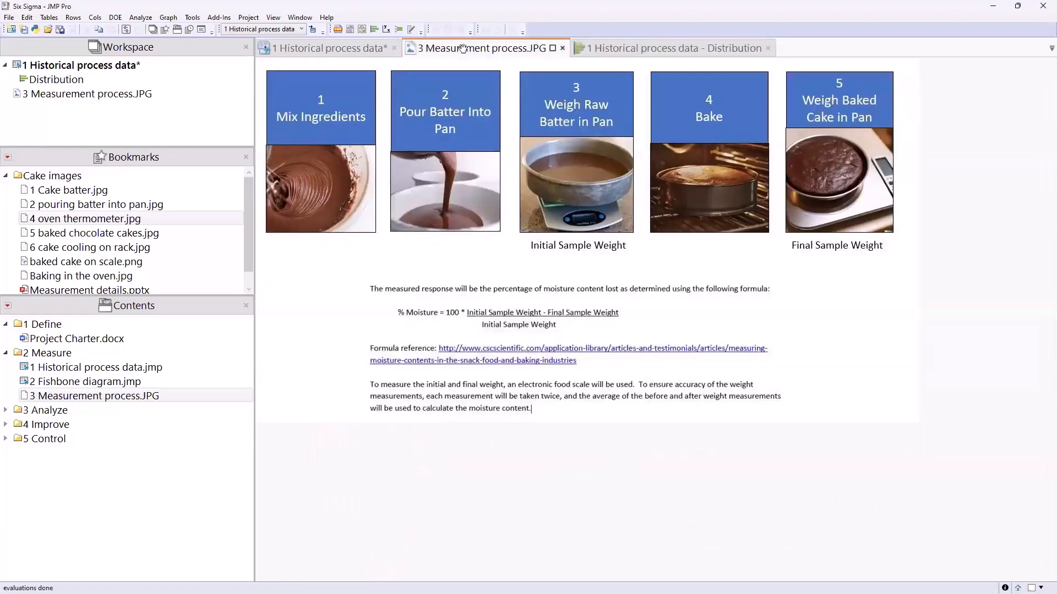
{"action": "left_click_drag", "start_coordinate": [358, 379], "coordinate": [365, 418]}
{"action": "mouse_move", "coordinate": [444, 421]}
{"action": "left_mouse_down"}
{"action": "mouse_move", "coordinate": [781, 414]}
{"action": "mouse_move", "coordinate": [792, 372]}
{"action": "mouse_move", "coordinate": [356, 377]}
{"action": "left_mouse_up"}
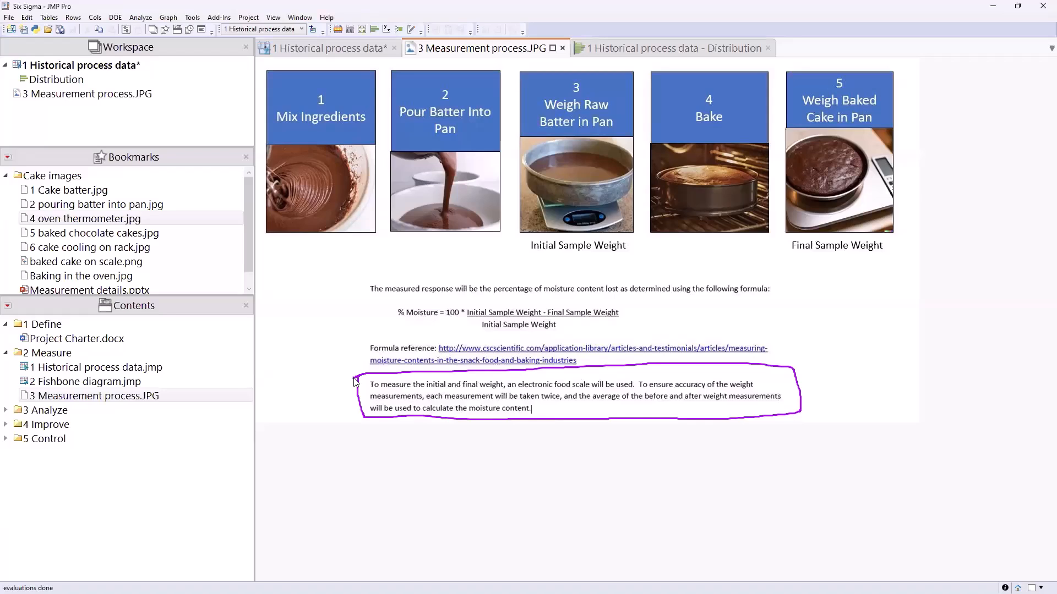
{"action": "key", "text": "Escape"}
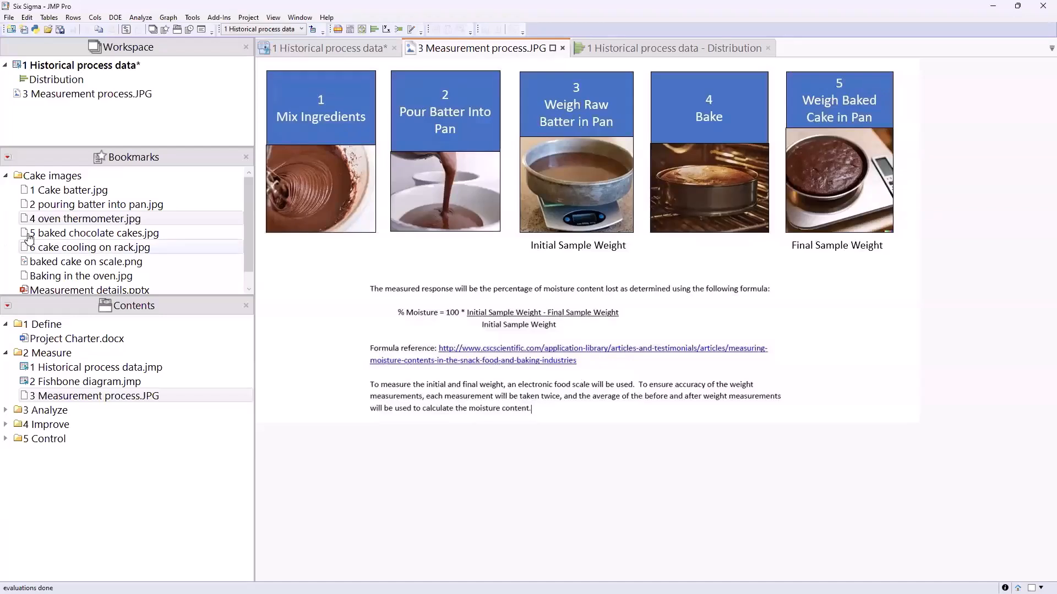
Step: Look up the MSA Design and Measurement Systems Analysis commands for studying the measurement system
{"action": "left_click", "coordinate": [115, 18]}
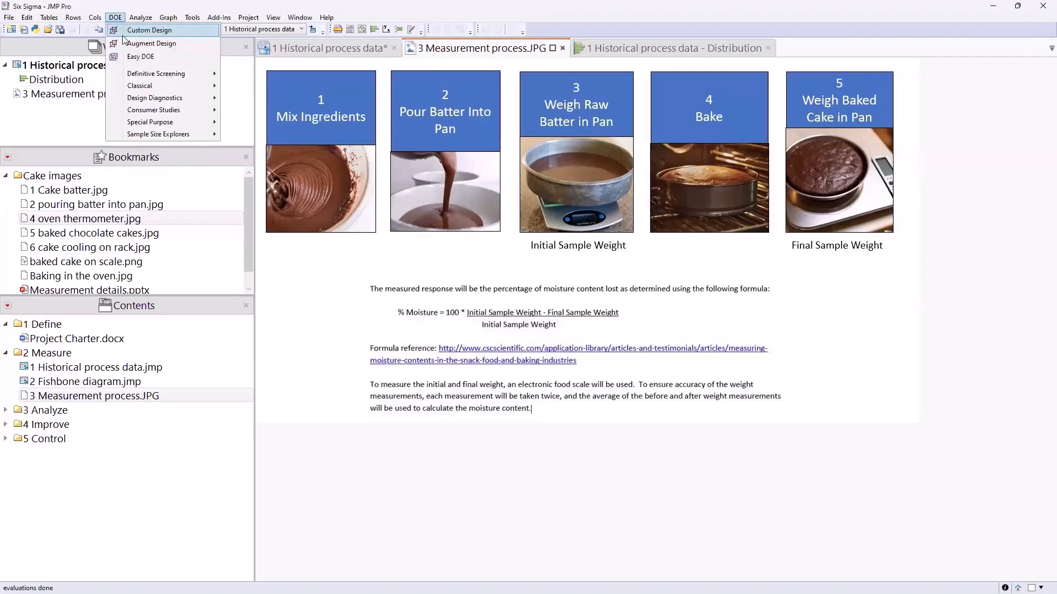
{"action": "mouse_move", "coordinate": [142, 126]}
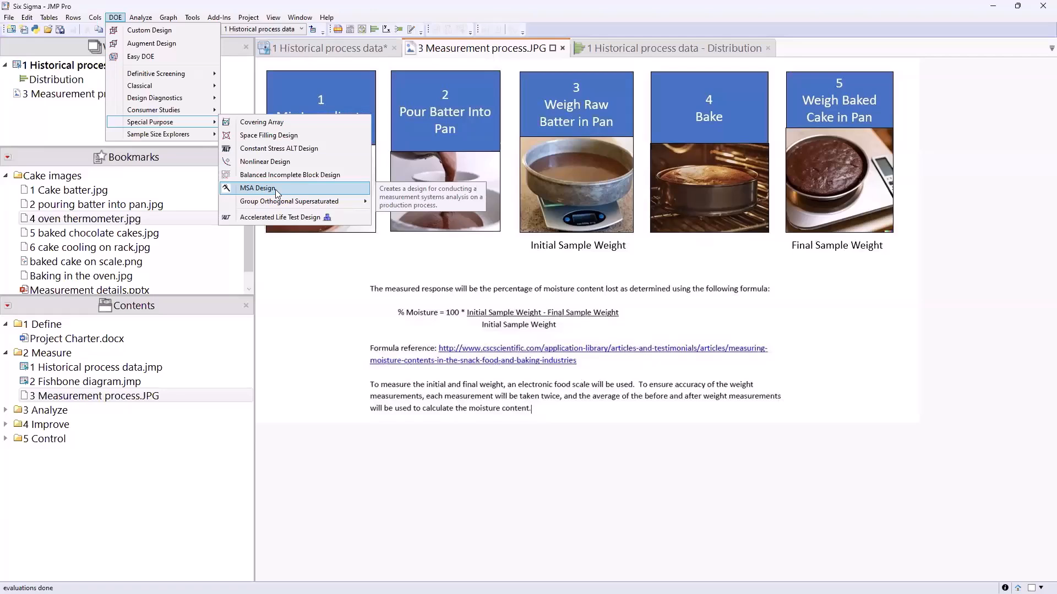
{"action": "mouse_move", "coordinate": [140, 17]}
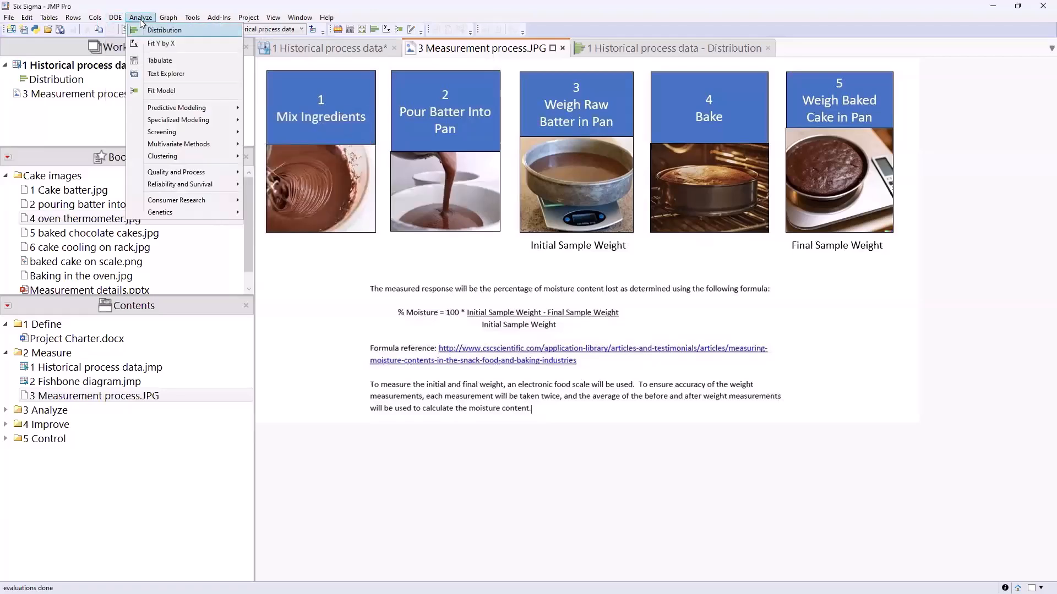
{"action": "mouse_move", "coordinate": [182, 172]}
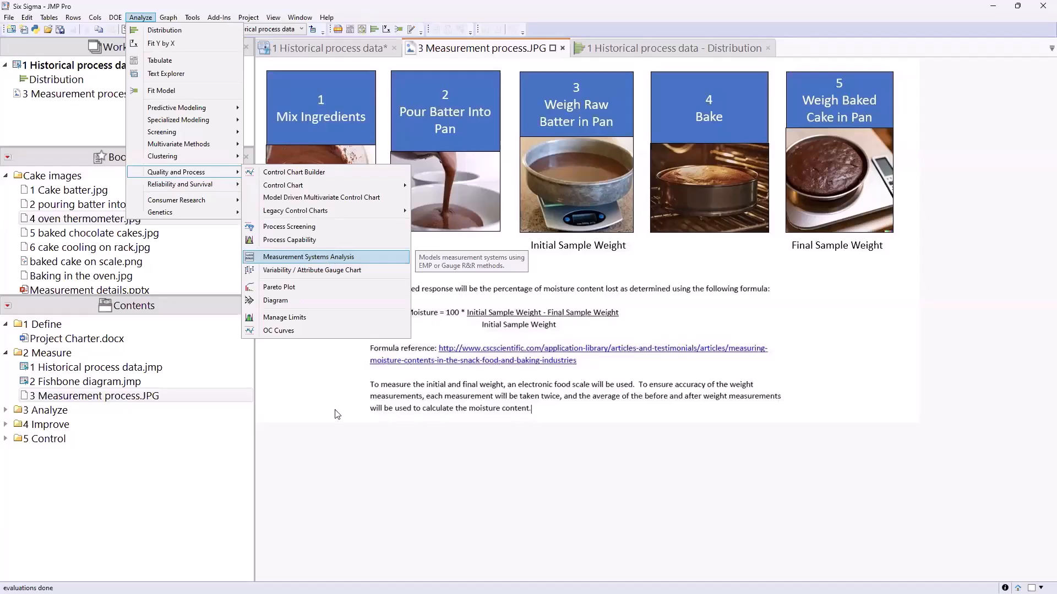
{"action": "left_click", "coordinate": [301, 399]}
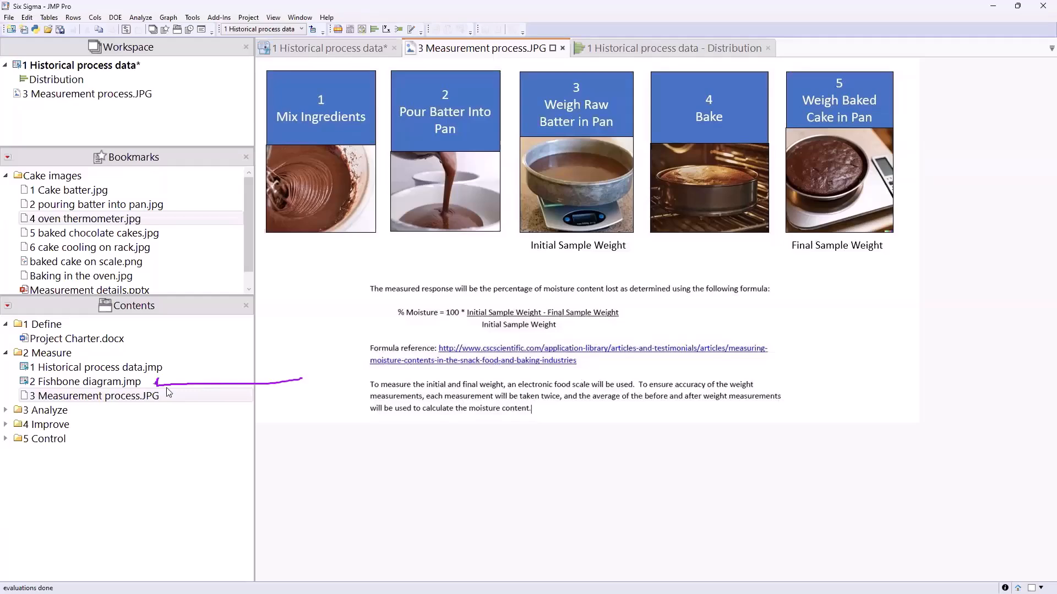
Step: Open the 2 Fishbone diagram.jmp table and widen the Parent and Child columns to show their full text
{"action": "double_click", "coordinate": [95, 387]}
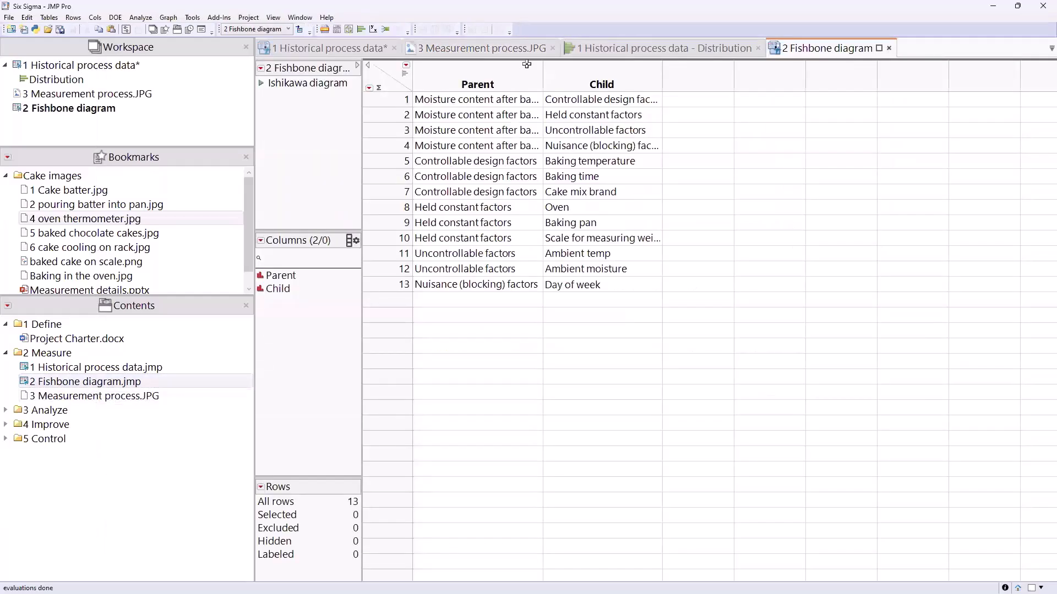
{"action": "left_click_drag", "start_coordinate": [543, 72], "coordinate": [582, 74]}
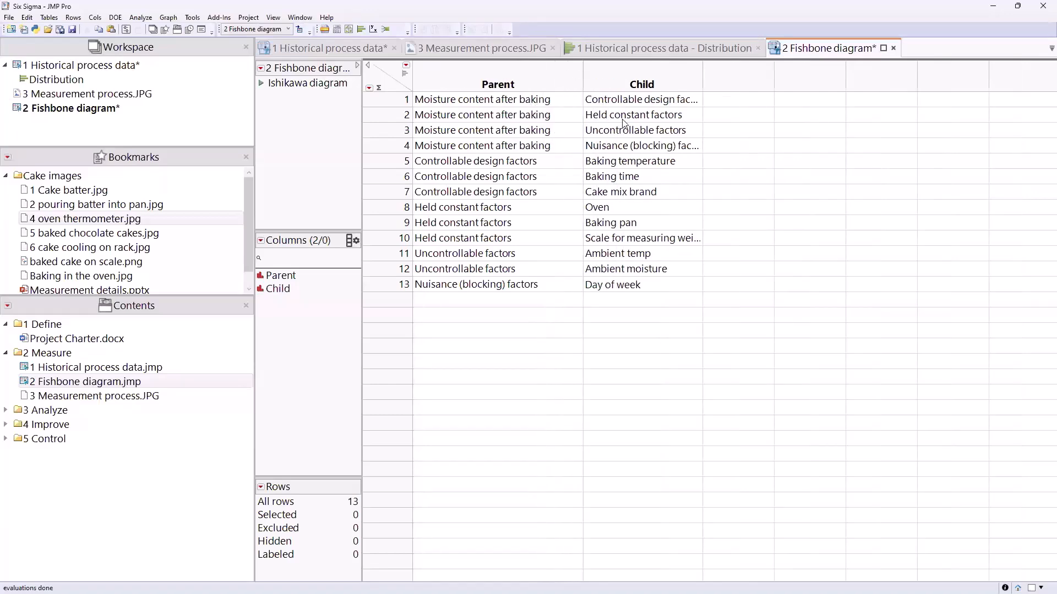
{"action": "left_click_drag", "start_coordinate": [703, 76], "coordinate": [765, 76]}
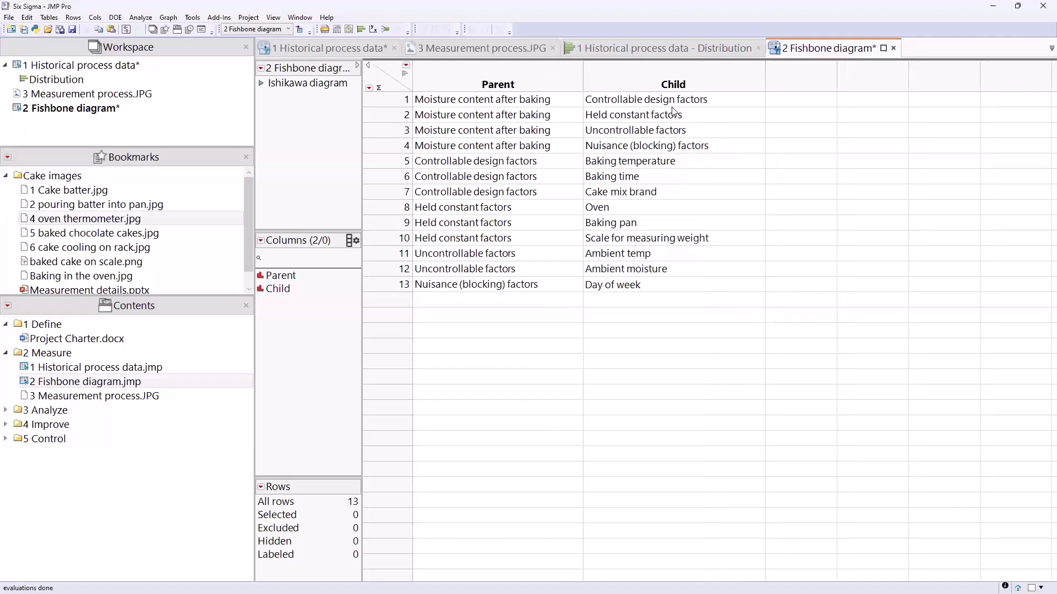
Step: Examine how the moisture response, factor categories and individual factors are paired in the Parent and Child columns
{"action": "left_click_drag", "start_coordinate": [540, 102], "coordinate": [540, 149]}
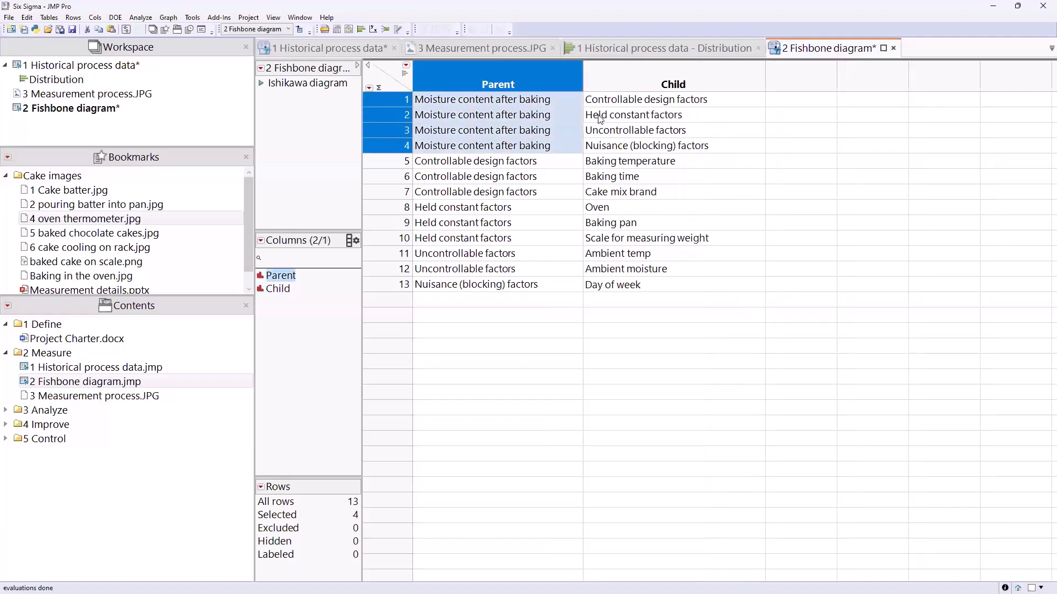
{"action": "left_click_drag", "start_coordinate": [625, 103], "coordinate": [628, 144]}
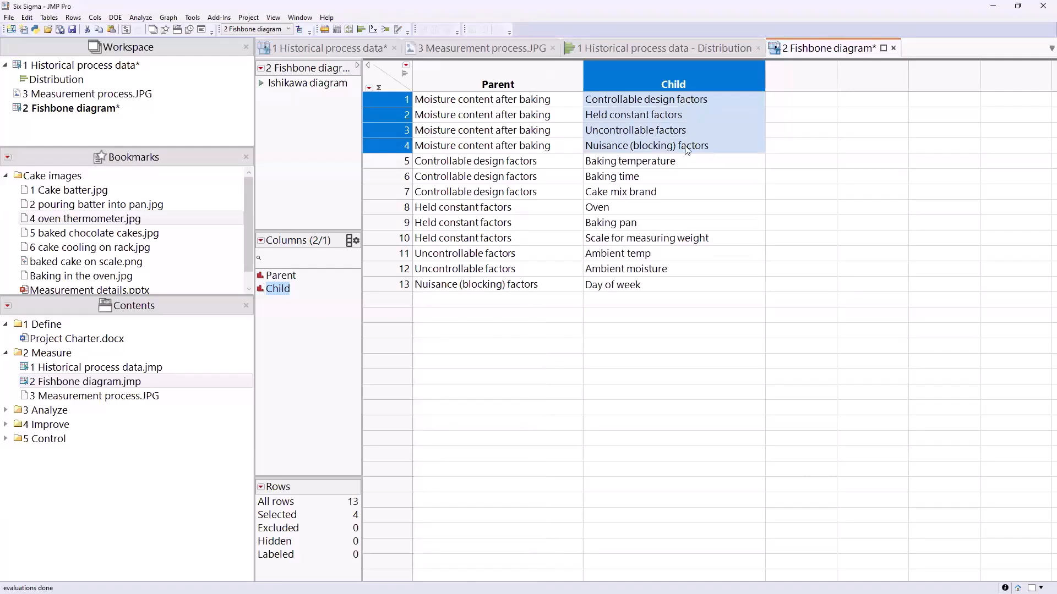
{"action": "left_click_drag", "start_coordinate": [517, 165], "coordinate": [517, 288]}
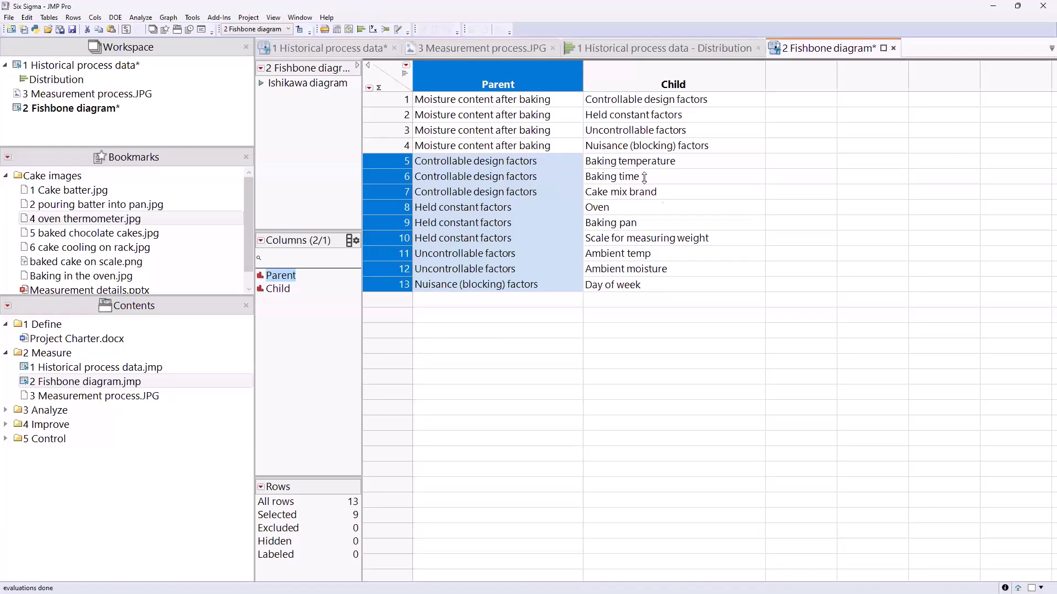
{"action": "left_click", "coordinate": [390, 86]}
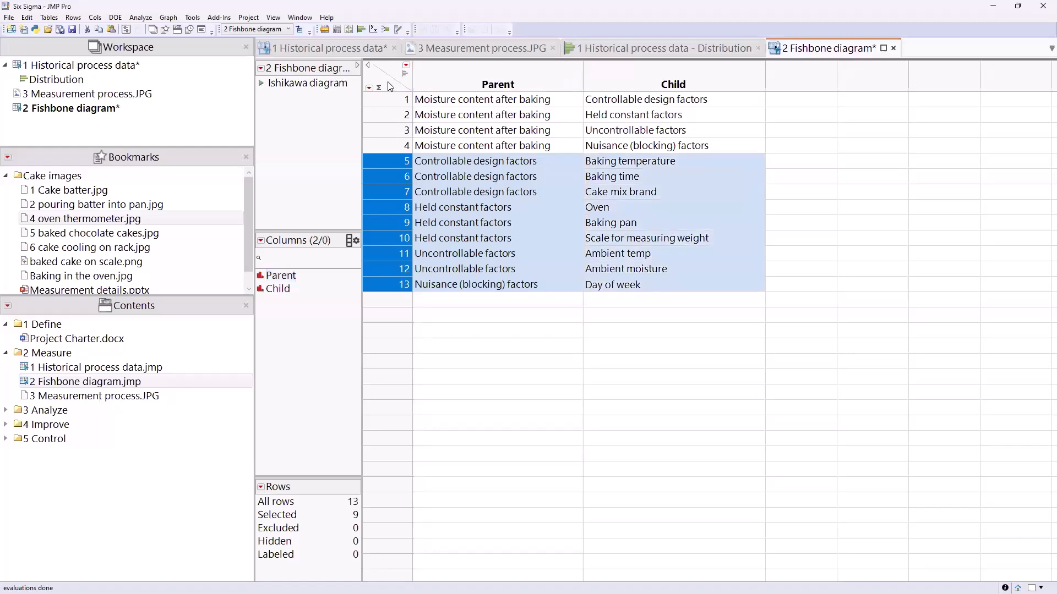
{"action": "left_click", "coordinate": [389, 86]}
Step: Create an Ishikawa cause and effect diagram from the fishbone table, with Child as Y and Parent as X
{"action": "left_click", "coordinate": [142, 20]}
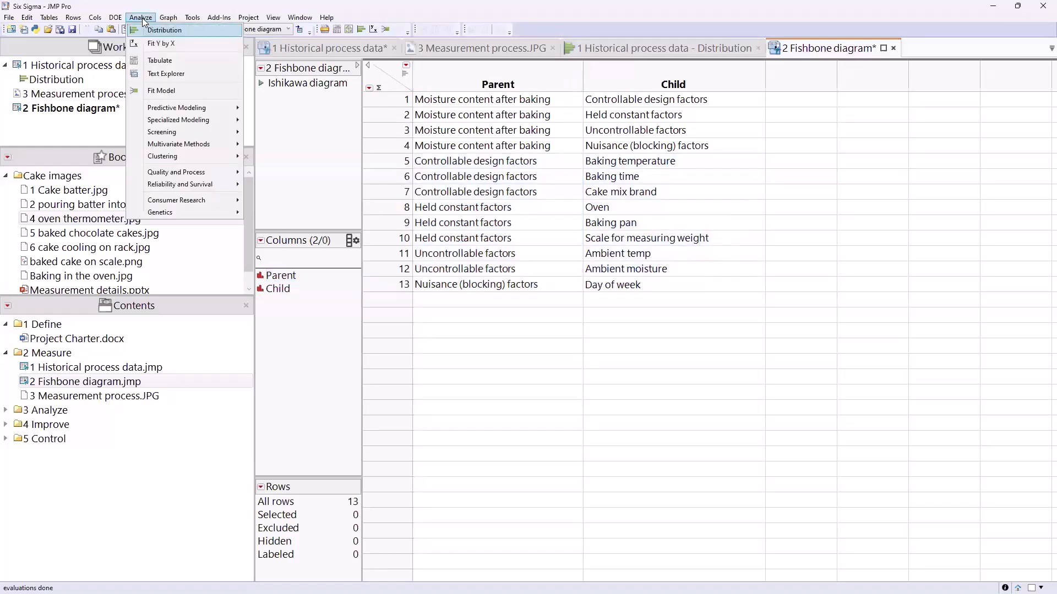
{"action": "mouse_move", "coordinate": [175, 175]}
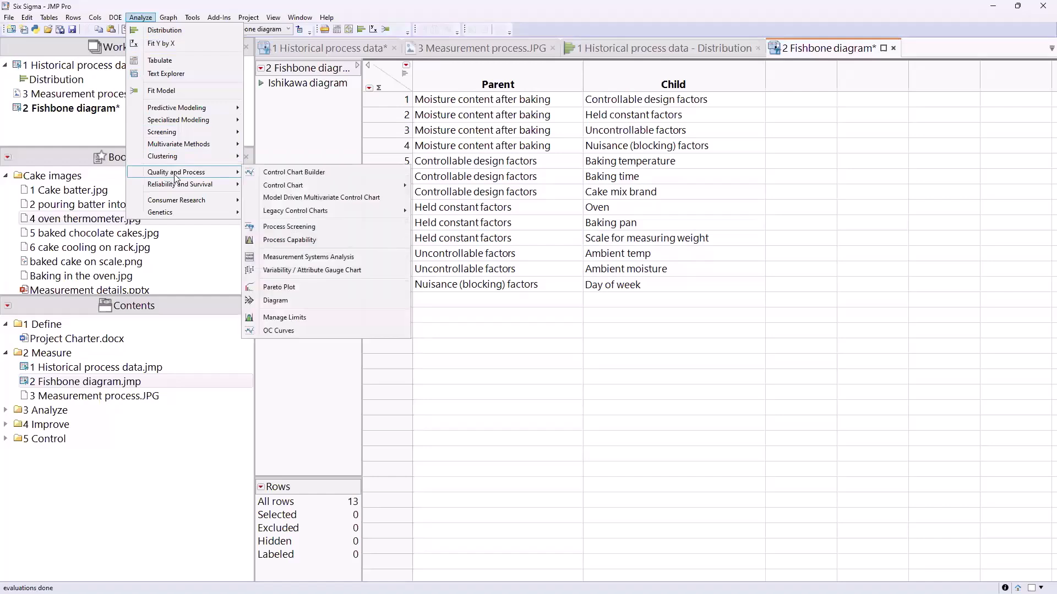
{"action": "left_click", "coordinate": [324, 302]}
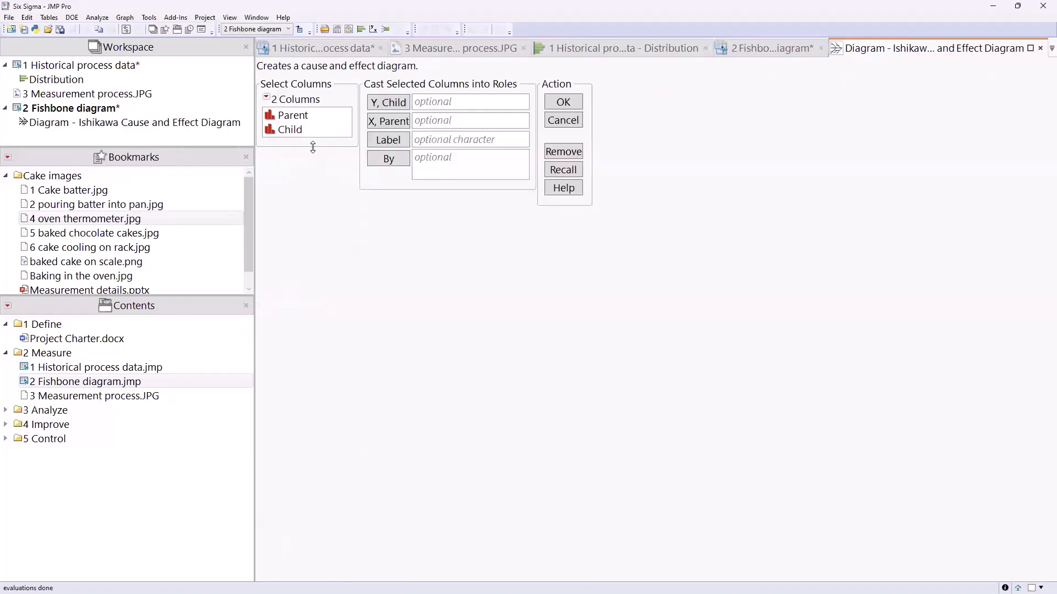
{"action": "left_click", "coordinate": [301, 117]}
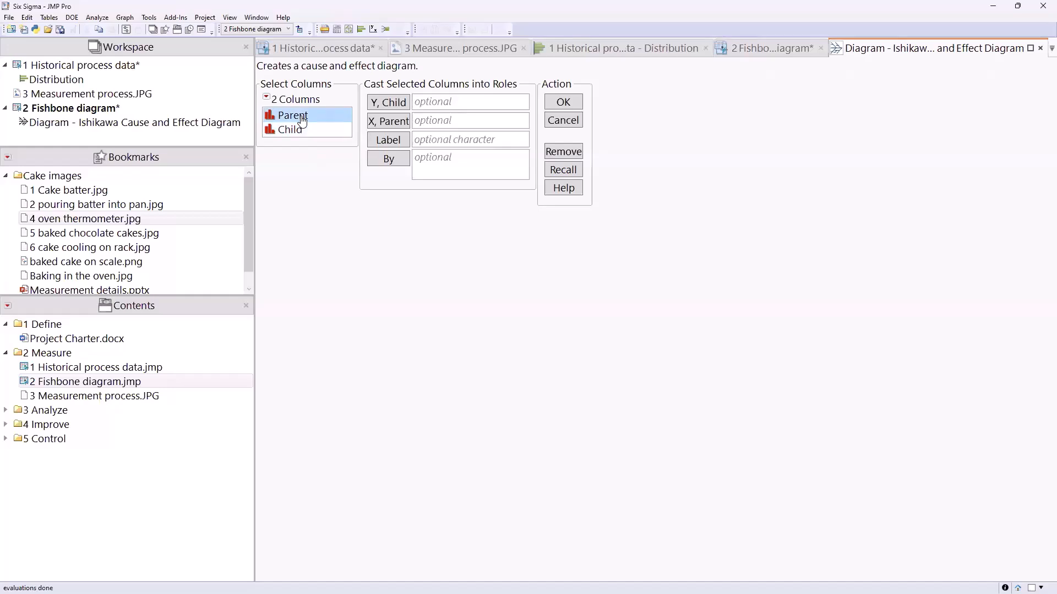
{"action": "left_click", "coordinate": [383, 122]}
{"action": "left_click", "coordinate": [379, 105]}
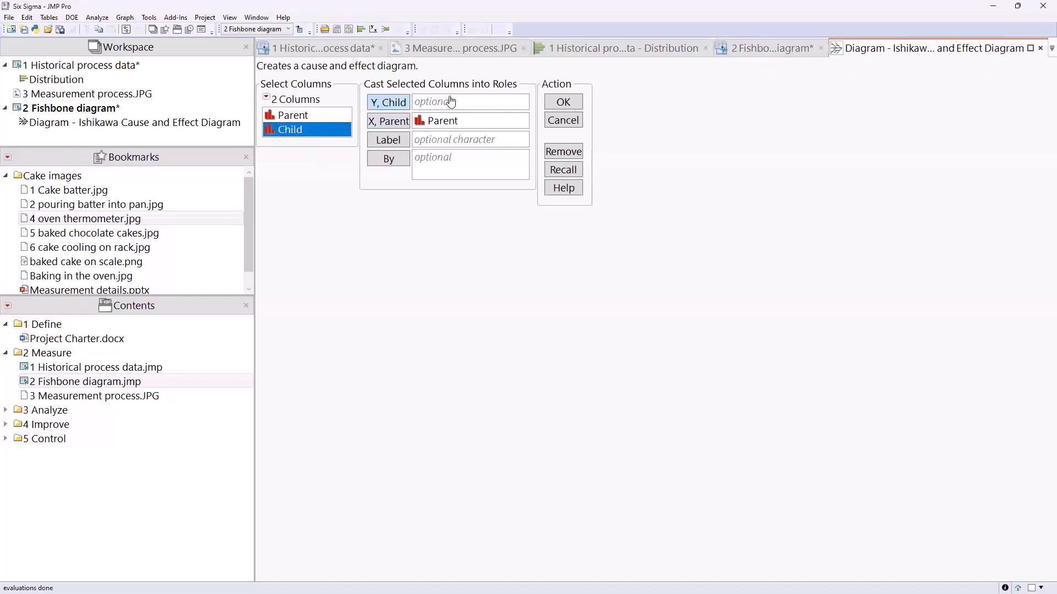
{"action": "left_click", "coordinate": [563, 102]}
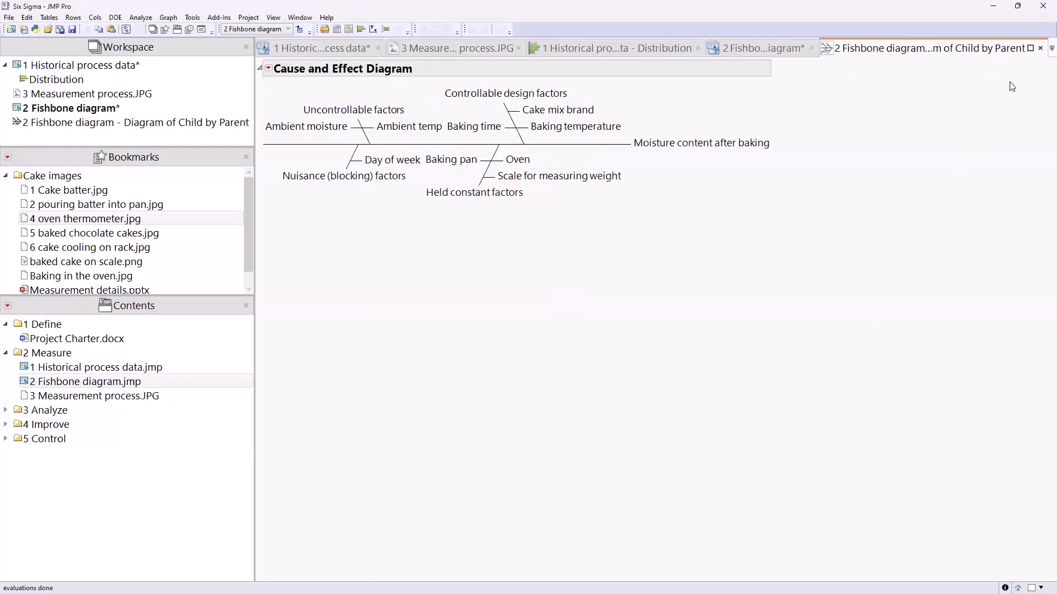
Step: Close the newly created diagram and run the table's saved Ishikawa diagram script
{"action": "left_click", "coordinate": [1041, 49]}
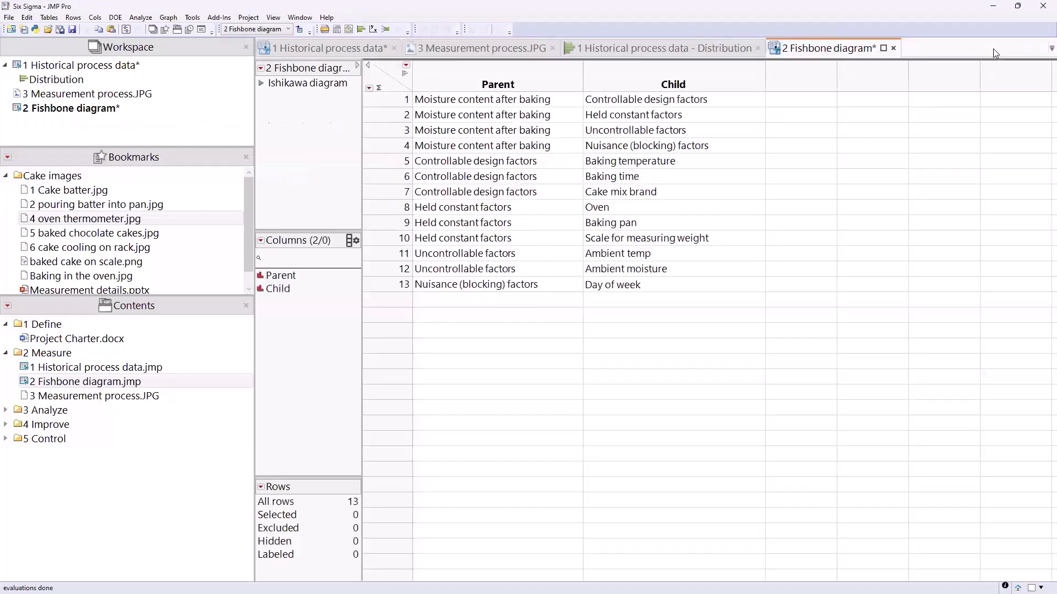
{"action": "left_click", "coordinate": [262, 84]}
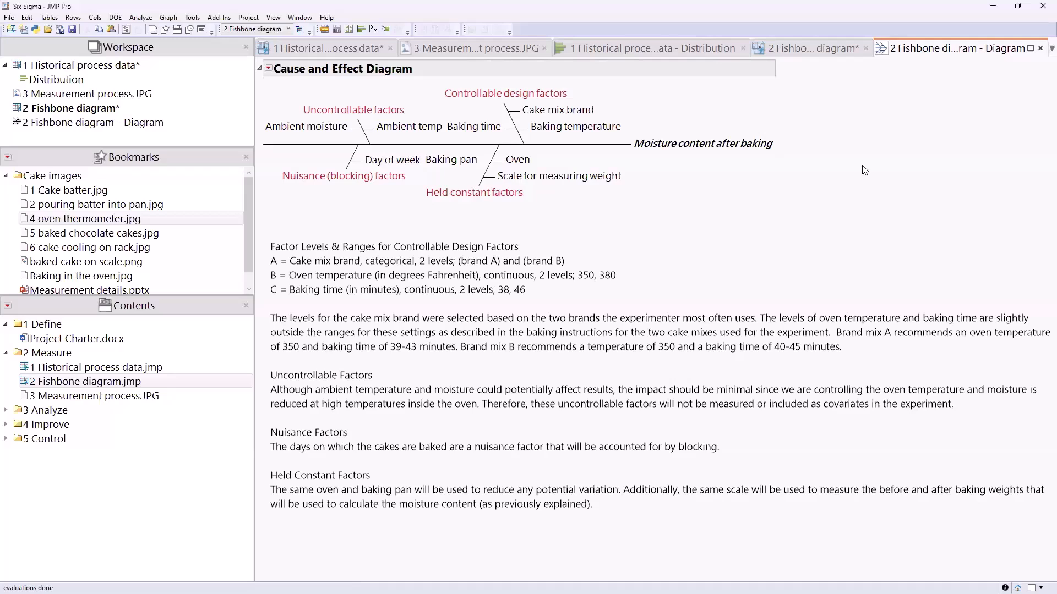
Step: Look up the font settings for the "Moisture content after baking" label and the font color choices for "Controllable design factors"
{"action": "right_click", "coordinate": [732, 144]}
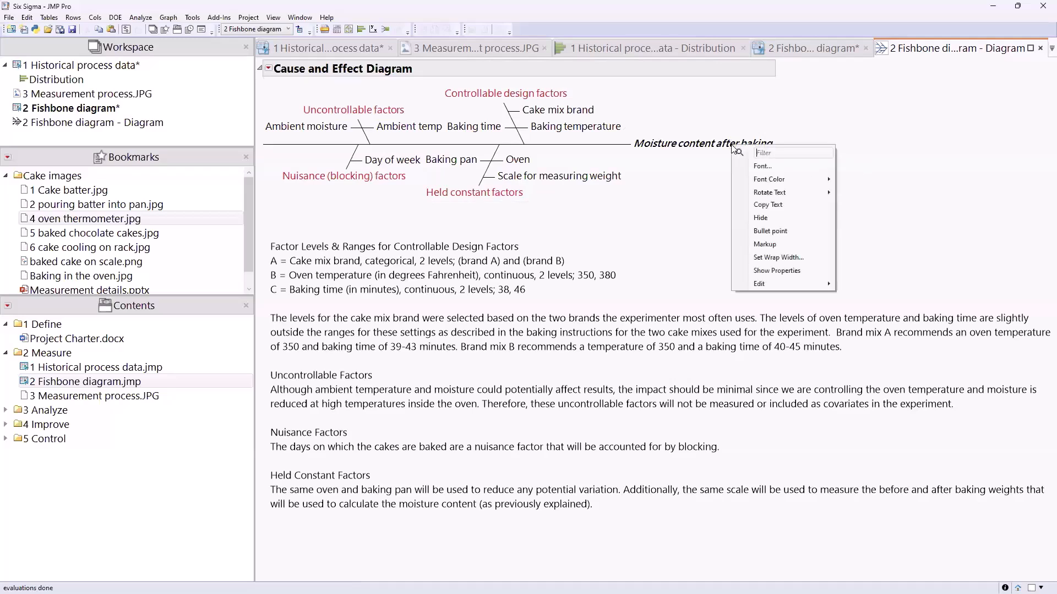
{"action": "left_click", "coordinate": [766, 171]}
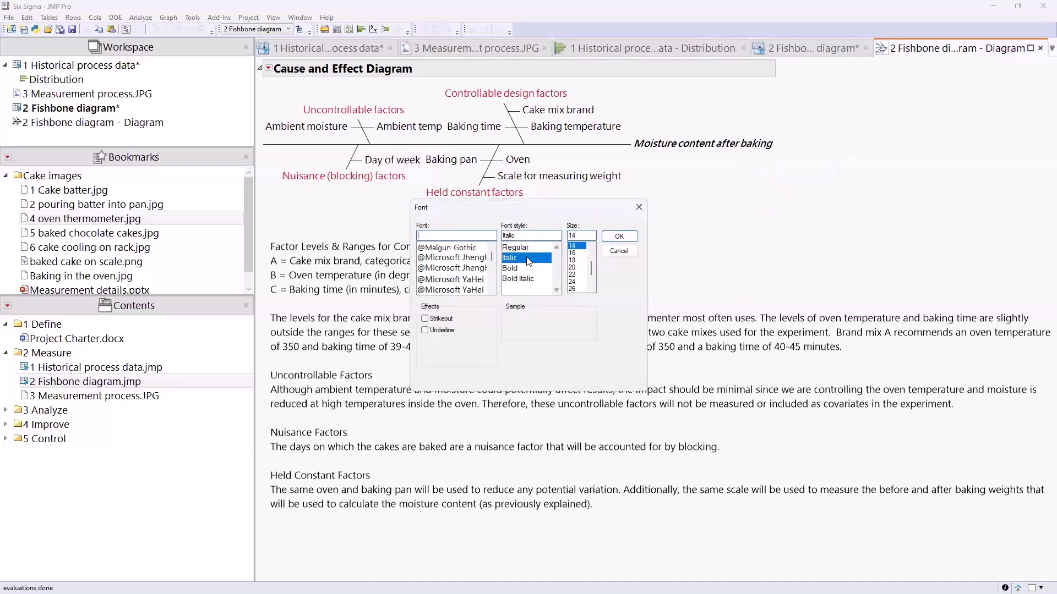
{"action": "key", "text": "Escape"}
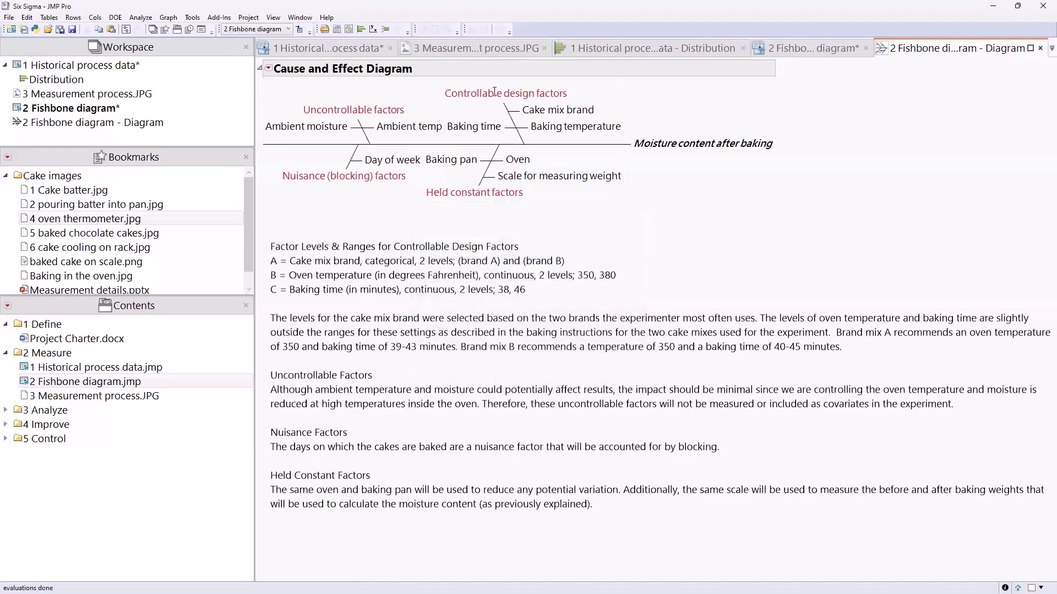
{"action": "right_click", "coordinate": [496, 94]}
{"action": "mouse_move", "coordinate": [533, 129]}
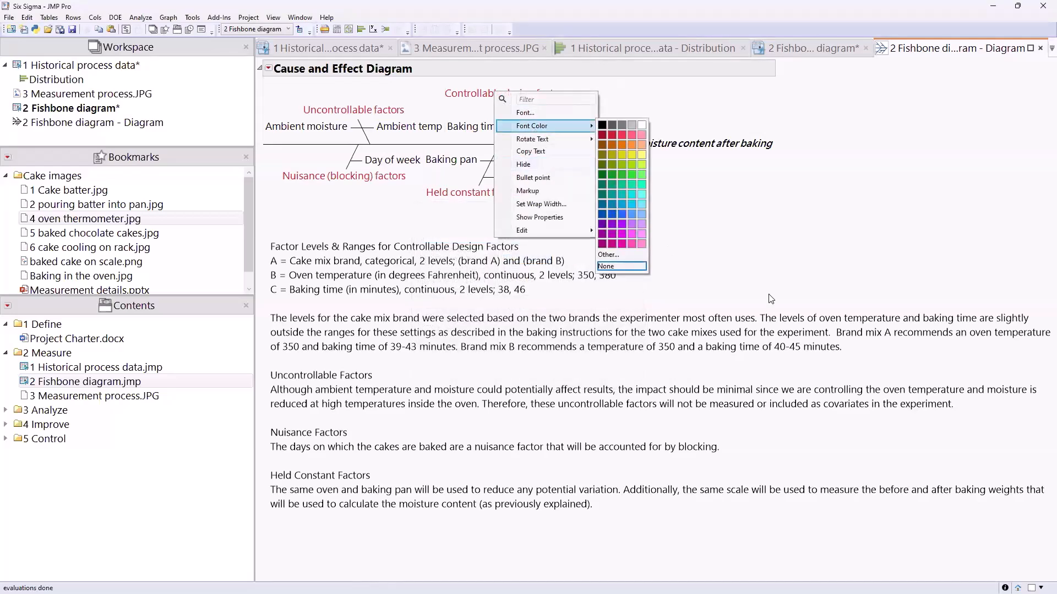
Step: Examine the diagram's factor categories and the notes on controllable factor levels and ranges beneath it
{"action": "left_click", "coordinate": [844, 263]}
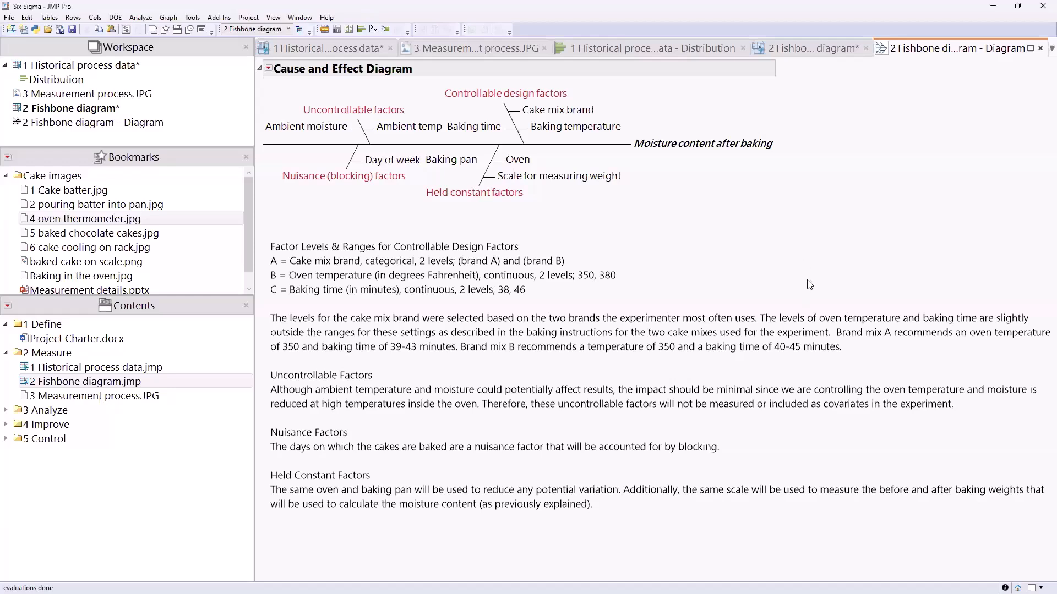
{"action": "mouse_move", "coordinate": [856, 211]}
{"action": "left_mouse_down"}
{"action": "mouse_move", "coordinate": [820, 211]}
{"action": "mouse_move", "coordinate": [567, 94]}
{"action": "mouse_move", "coordinate": [577, 100]}
{"action": "mouse_move", "coordinate": [586, 183]}
{"action": "mouse_move", "coordinate": [527, 199]}
{"action": "left_mouse_up"}
{"action": "left_click", "coordinate": [448, 164]}
{"action": "mouse_move", "coordinate": [827, 204]}
{"action": "left_mouse_down"}
{"action": "mouse_move", "coordinate": [797, 230]}
{"action": "mouse_move", "coordinate": [431, 238]}
{"action": "mouse_move", "coordinate": [256, 284]}
{"action": "mouse_move", "coordinate": [260, 298]}
{"action": "left_mouse_up"}
{"action": "mouse_move", "coordinate": [336, 307]}
{"action": "left_mouse_down"}
{"action": "mouse_move", "coordinate": [607, 301]}
{"action": "mouse_move", "coordinate": [622, 251]}
{"action": "left_mouse_up"}
Step: Expand the 3 Analyze group in the project contents and open the 1 Cake Factors.jmp table
{"action": "left_click", "coordinate": [7, 418]}
{"action": "left_click", "coordinate": [7, 418]}
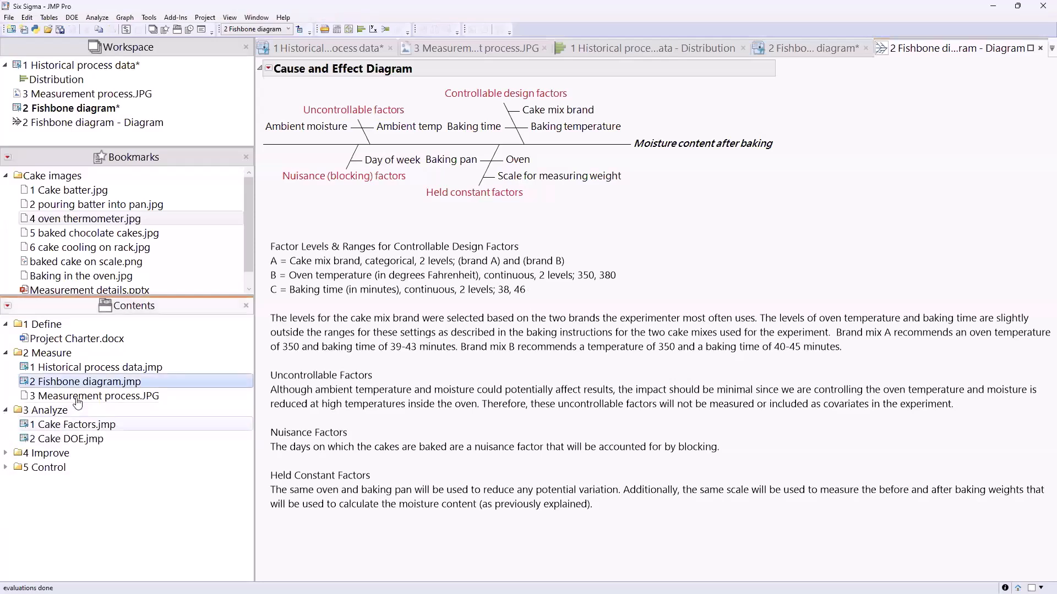
{"action": "double_click", "coordinate": [76, 427]}
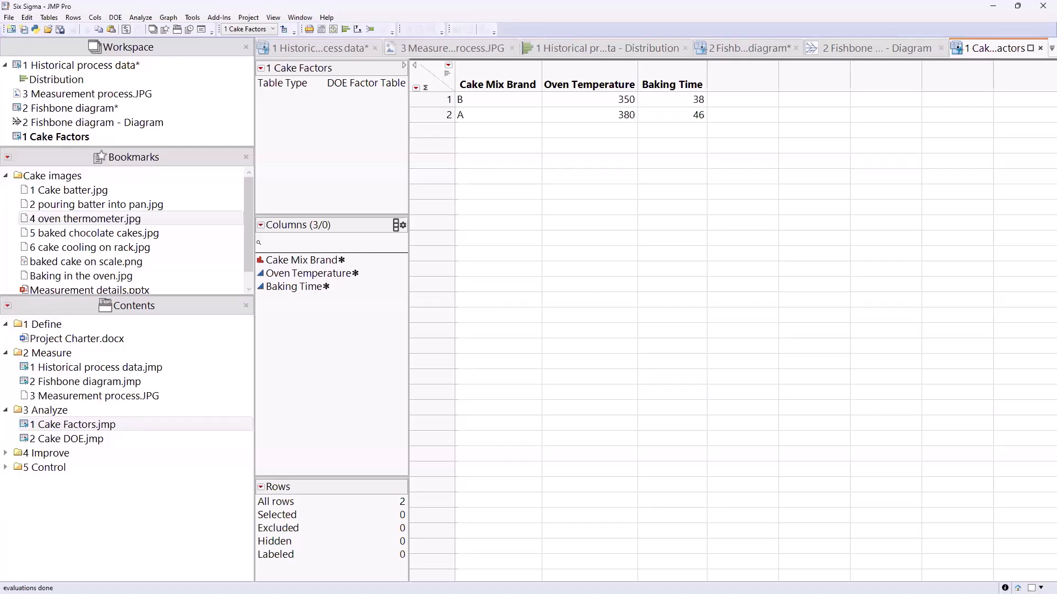
Step: Start a classical factor screening design with the Screening Design platform
{"action": "left_click", "coordinate": [116, 17]}
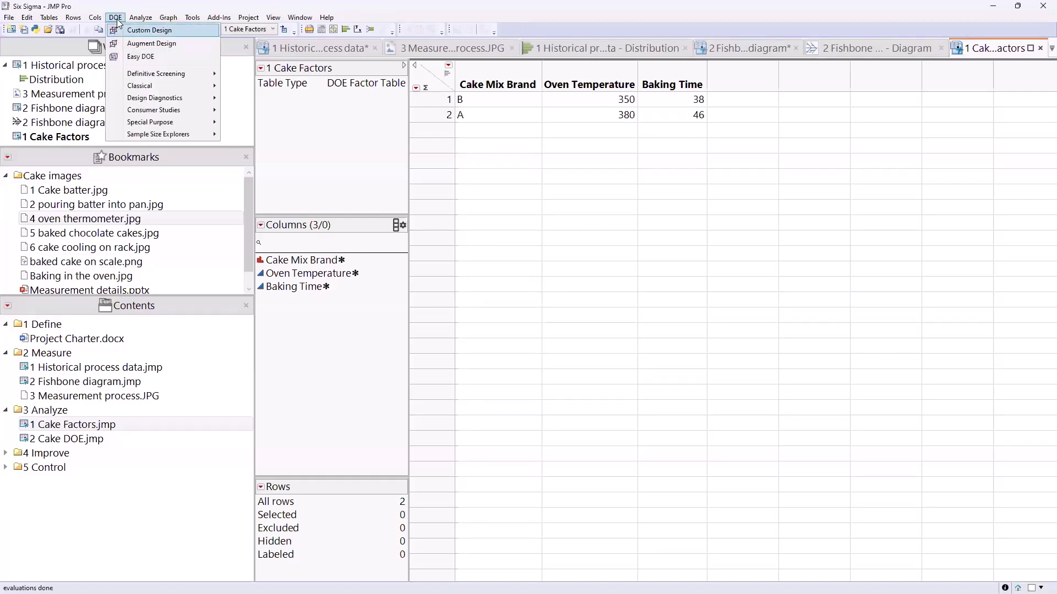
{"action": "mouse_move", "coordinate": [144, 87]}
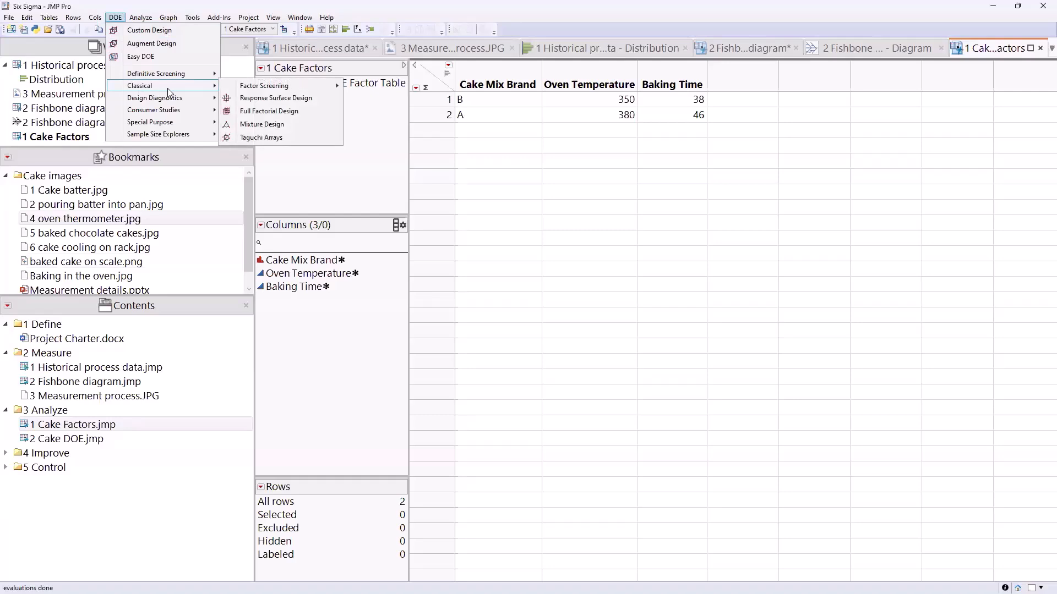
{"action": "mouse_move", "coordinate": [267, 91]}
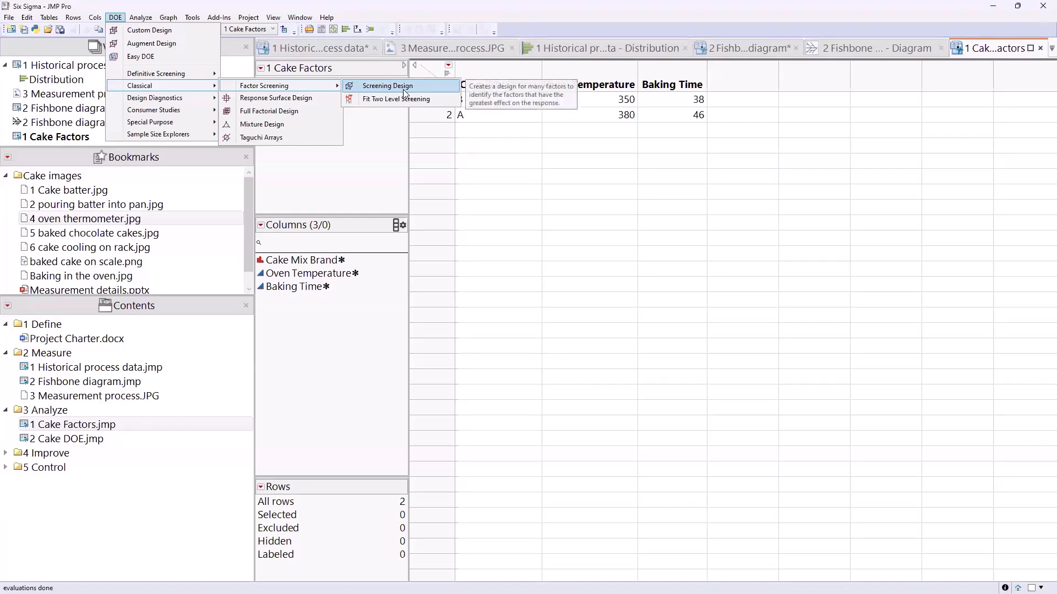
{"action": "left_click", "coordinate": [404, 88]}
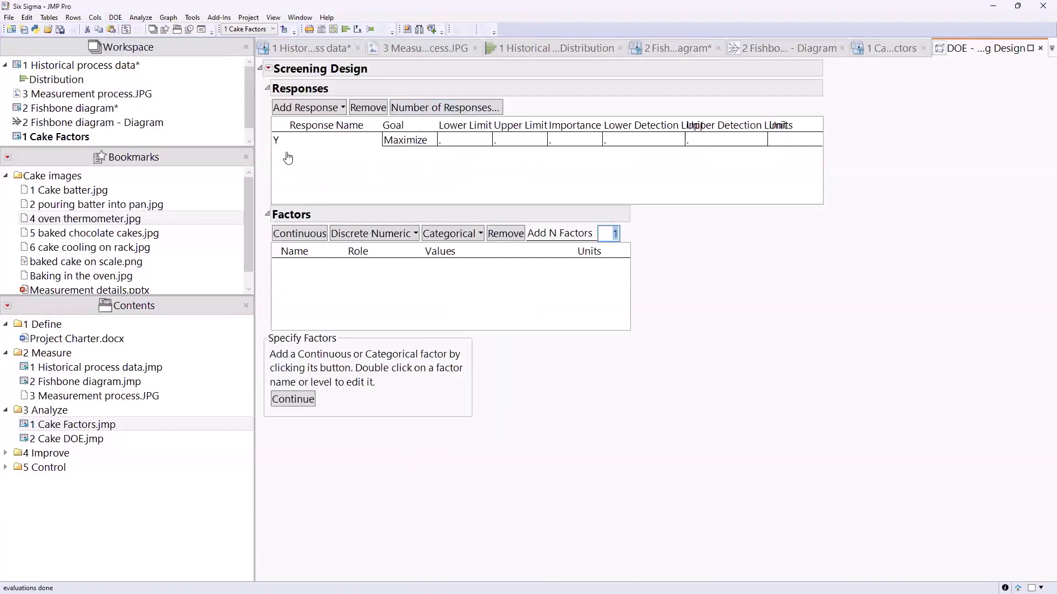
Step: Name the response "Moisture loss" and choose Maximize as its goal
{"action": "left_click", "coordinate": [264, 141]}
{"action": "double_click", "coordinate": [292, 142]}
{"action": "type", "text": "M"}
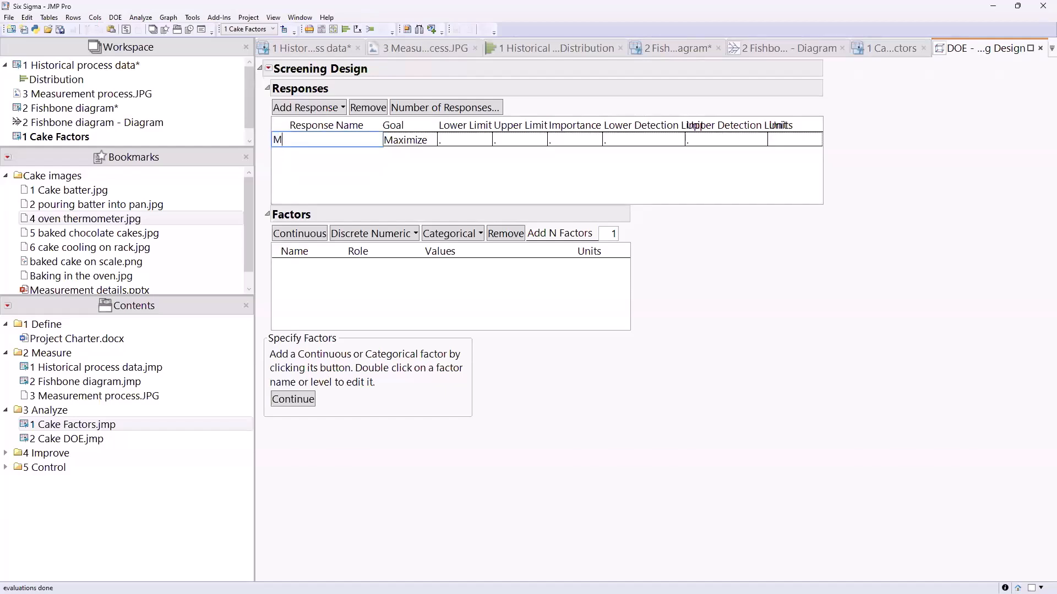
{"action": "type", "text": "oisture loss"}
{"action": "left_click", "coordinate": [406, 146]}
{"action": "left_click", "coordinate": [406, 146]}
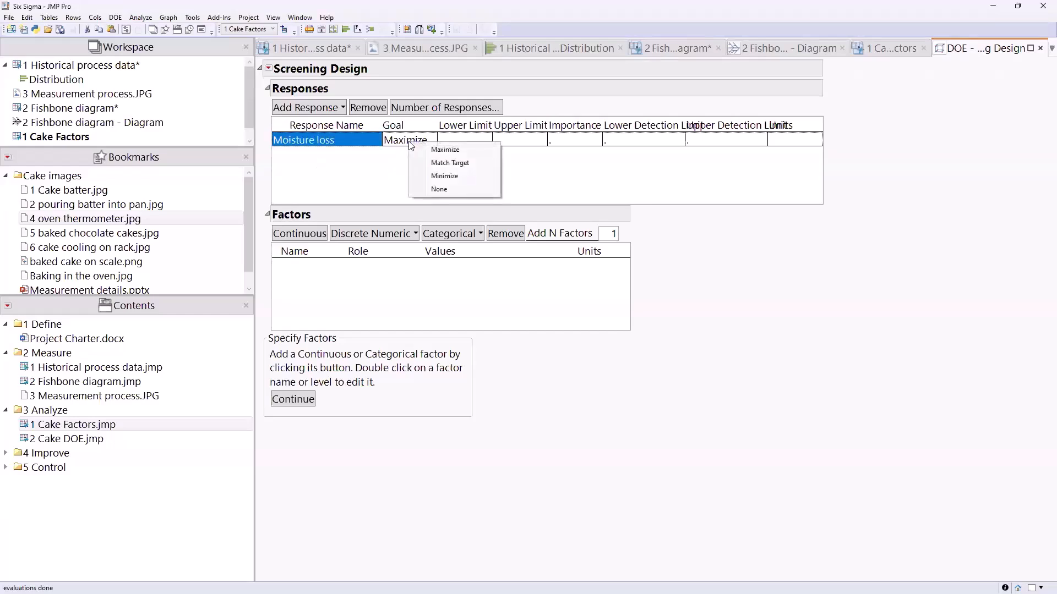
{"action": "left_click", "coordinate": [446, 151]}
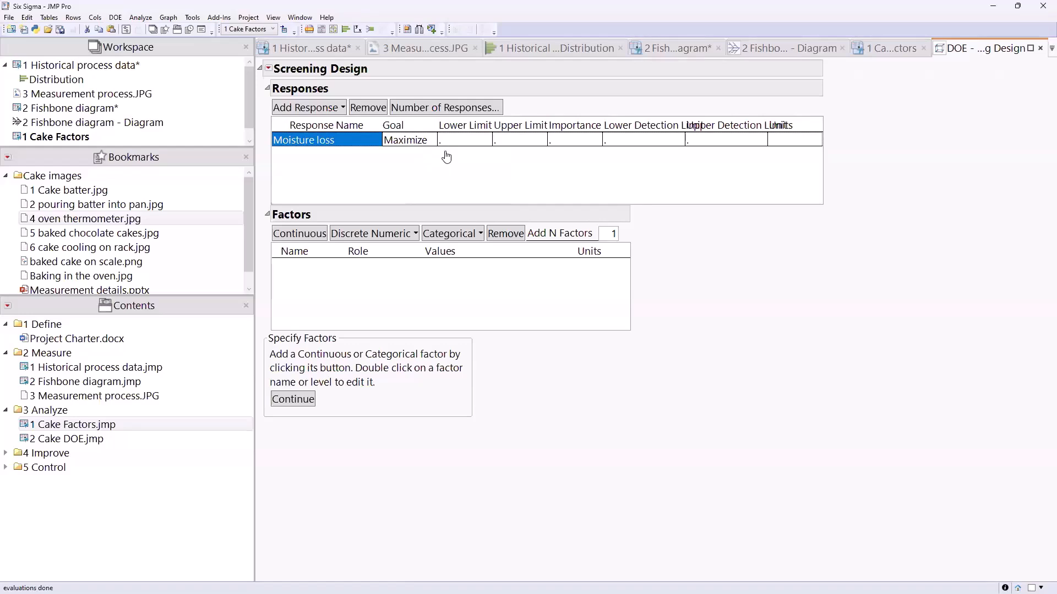
Step: Set the Moisture loss upper limit to 3.83 and widen the responses table so its column headings are readable
{"action": "left_click", "coordinate": [516, 141]}
{"action": "type", "text": "3.83"}
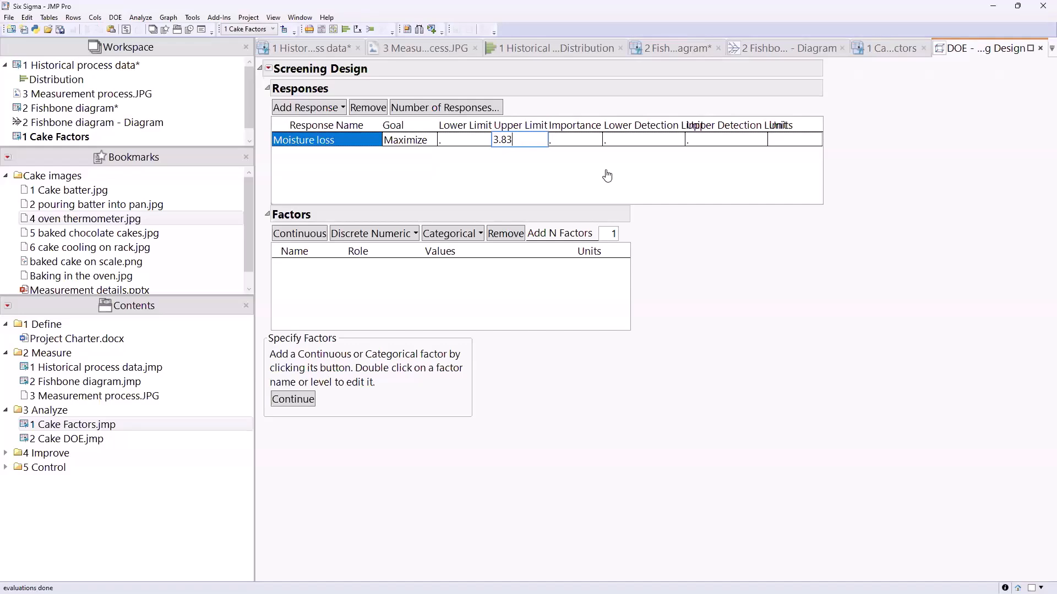
{"action": "left_click_drag", "start_coordinate": [822, 165], "coordinate": [946, 158]}
{"action": "mouse_move", "coordinate": [259, 221]}
{"action": "left_mouse_down"}
{"action": "mouse_move", "coordinate": [257, 309]}
{"action": "mouse_move", "coordinate": [517, 349]}
{"action": "left_mouse_up"}
{"action": "mouse_move", "coordinate": [674, 294]}
{"action": "left_mouse_down"}
{"action": "mouse_move", "coordinate": [317, 216]}
{"action": "mouse_move", "coordinate": [275, 240]}
{"action": "left_mouse_up"}
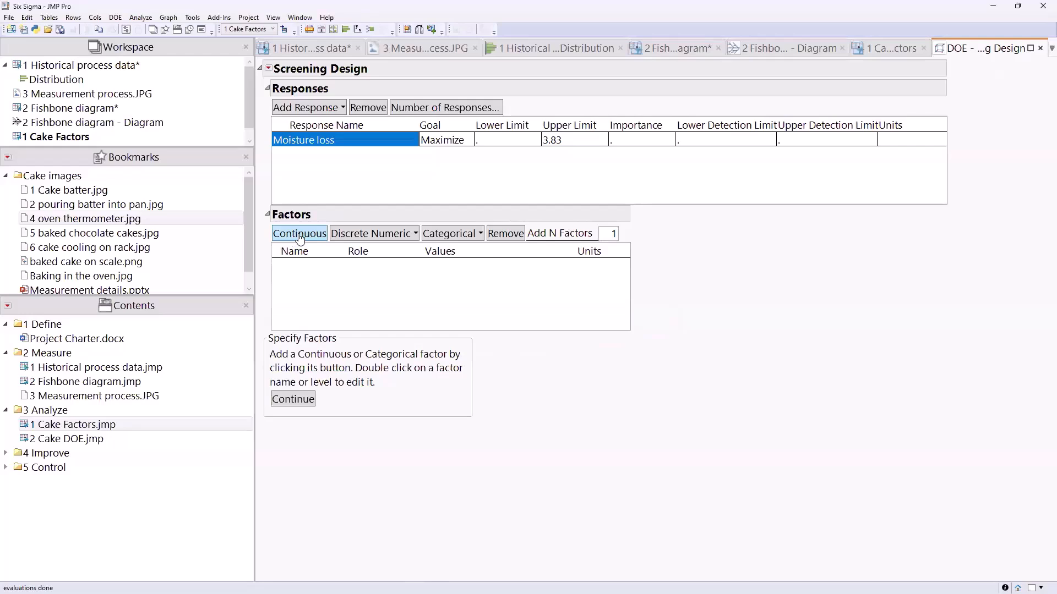
{"action": "left_click", "coordinate": [300, 235]}
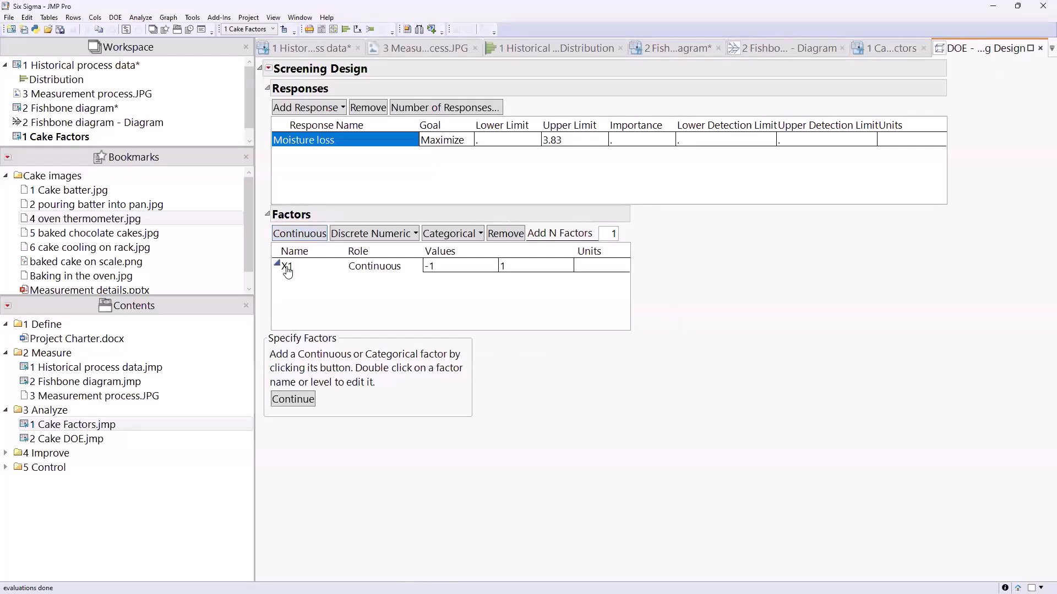
{"action": "left_click", "coordinate": [286, 270]}
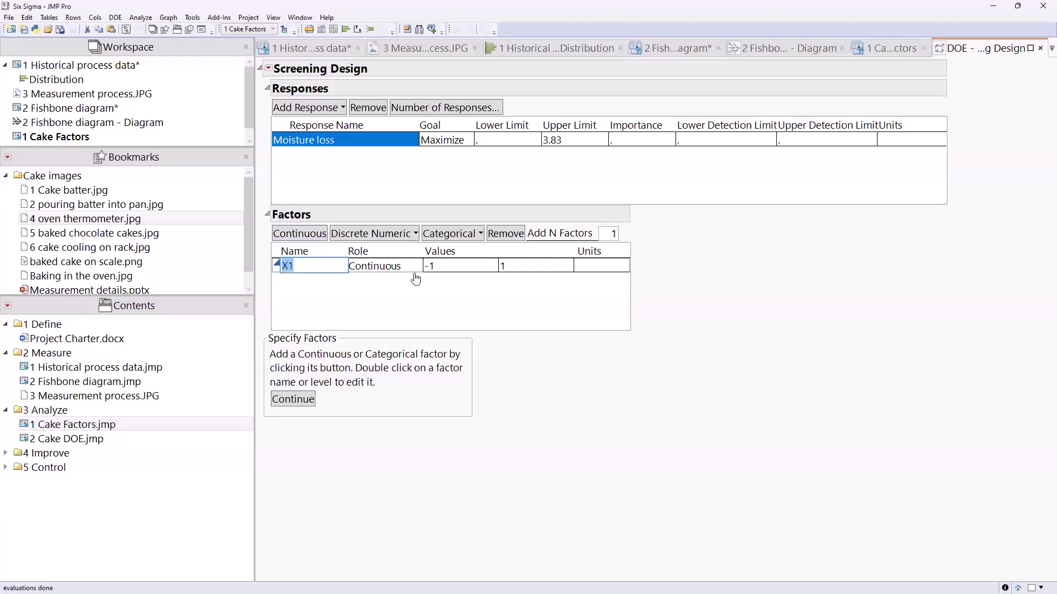
{"action": "double_click", "coordinate": [485, 270]}
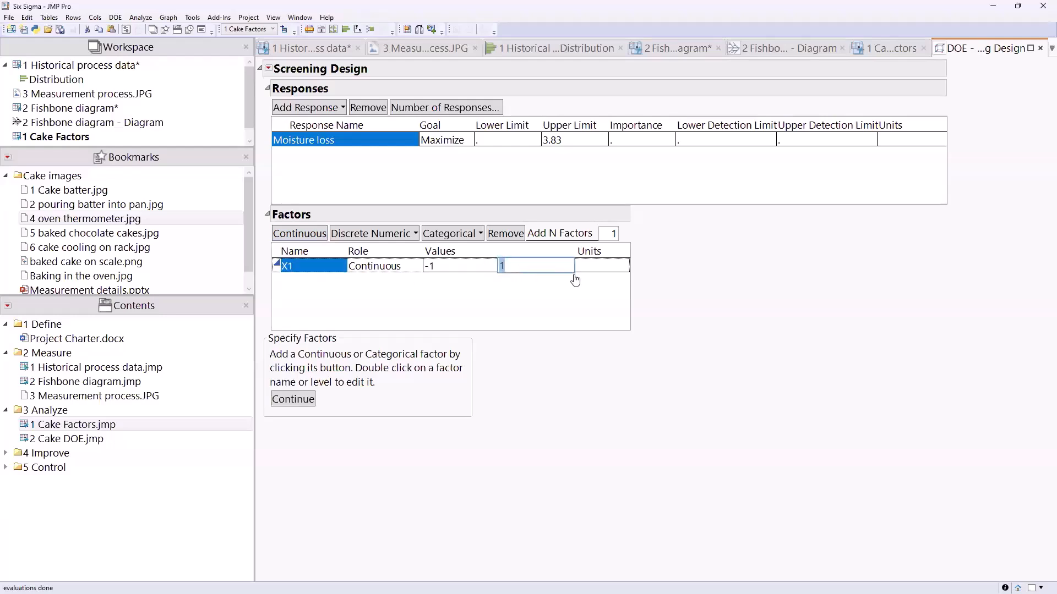
{"action": "left_click", "coordinate": [504, 235]}
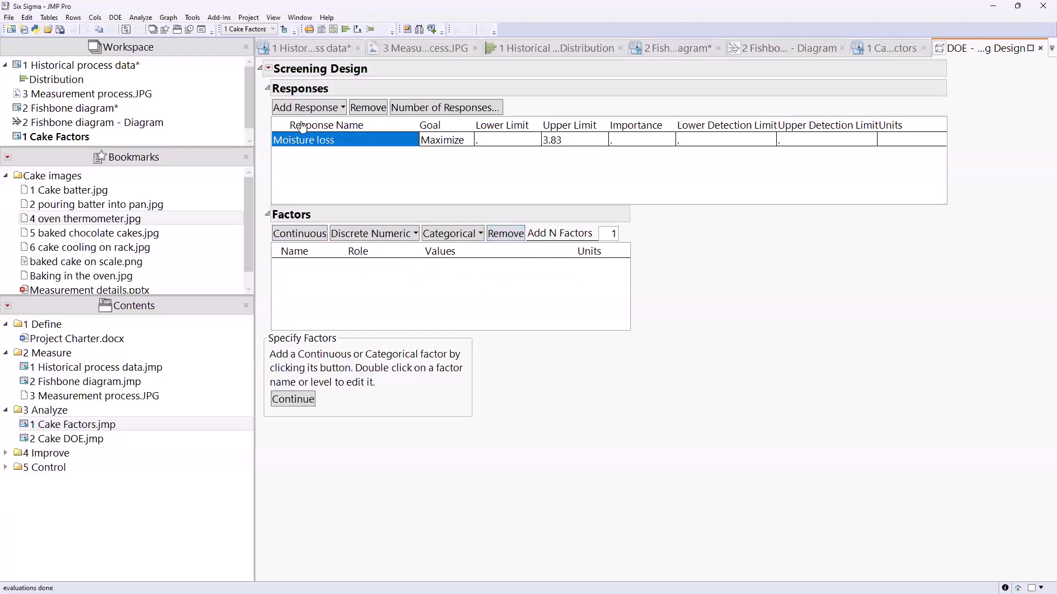
Step: Load Cake Mix Brand, Oven Temperature and Baking Time from the Cake Factors table as factors and proceed to the screening type choice
{"action": "left_click", "coordinate": [268, 68]}
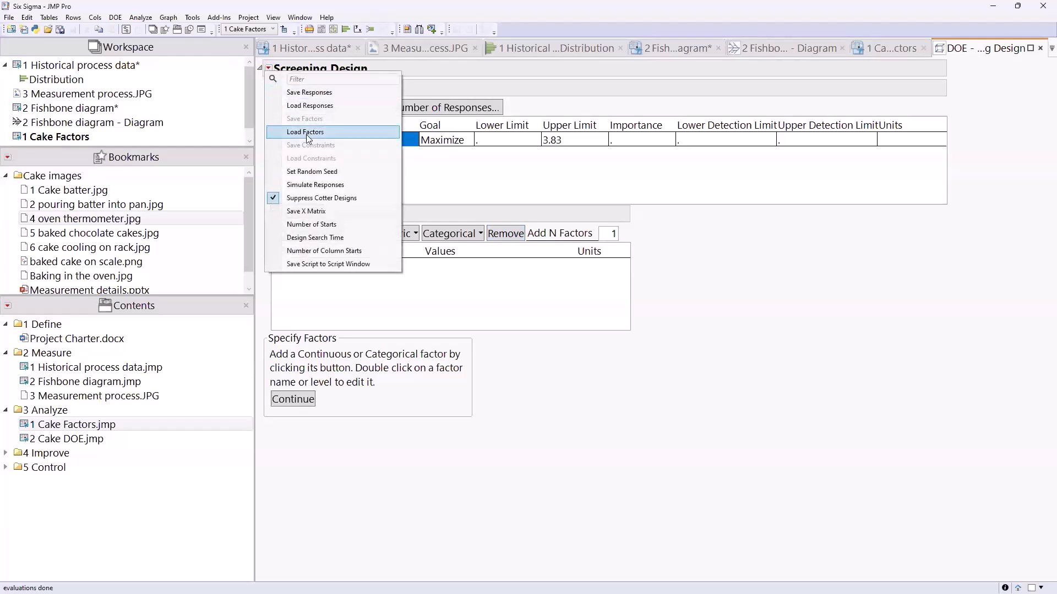
{"action": "left_click", "coordinate": [308, 132]}
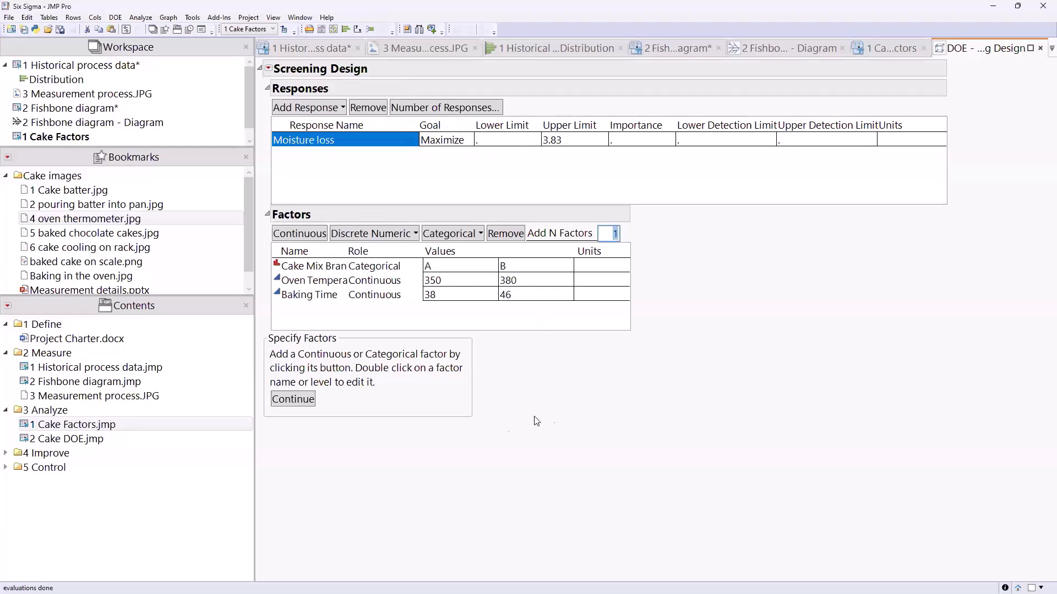
{"action": "mouse_move", "coordinate": [384, 437]}
{"action": "left_mouse_down"}
{"action": "mouse_move", "coordinate": [257, 412]}
{"action": "mouse_move", "coordinate": [275, 387]}
{"action": "mouse_move", "coordinate": [286, 426]}
{"action": "left_mouse_up"}
{"action": "left_click", "coordinate": [294, 399]}
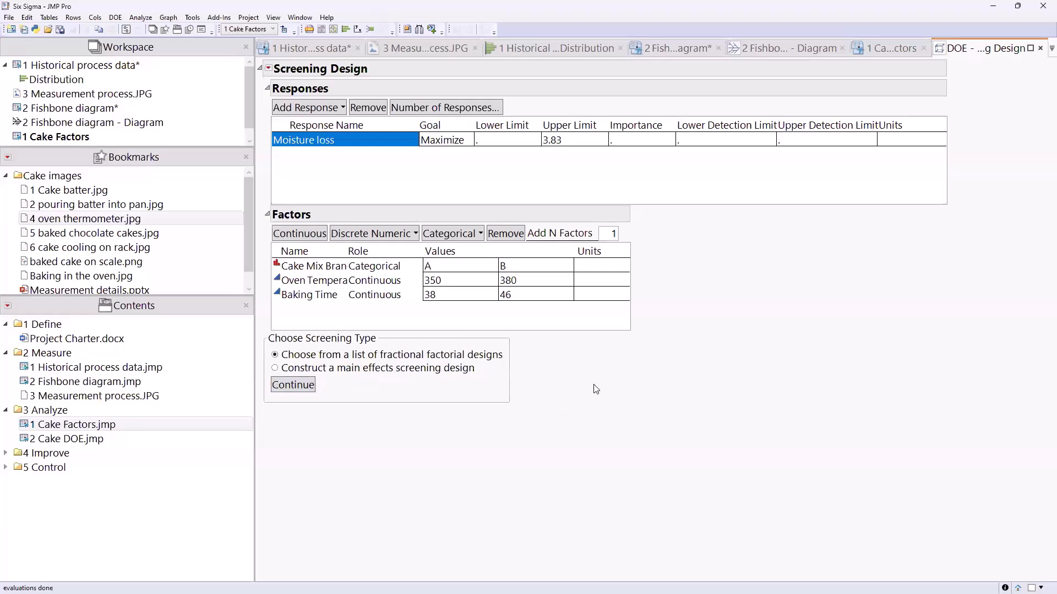
Step: Choose from the list of fractional factorial designs and widen the design list to reveal the full resolution descriptions
{"action": "mouse_move", "coordinate": [332, 379]}
{"action": "left_mouse_down"}
{"action": "mouse_move", "coordinate": [481, 375]}
{"action": "mouse_move", "coordinate": [348, 355]}
{"action": "mouse_move", "coordinate": [272, 373]}
{"action": "mouse_move", "coordinate": [346, 381]}
{"action": "left_mouse_up"}
{"action": "mouse_move", "coordinate": [637, 372]}
{"action": "left_mouse_down"}
{"action": "mouse_move", "coordinate": [510, 357]}
{"action": "mouse_move", "coordinate": [527, 370]}
{"action": "left_mouse_up"}
{"action": "left_click", "coordinate": [294, 386]}
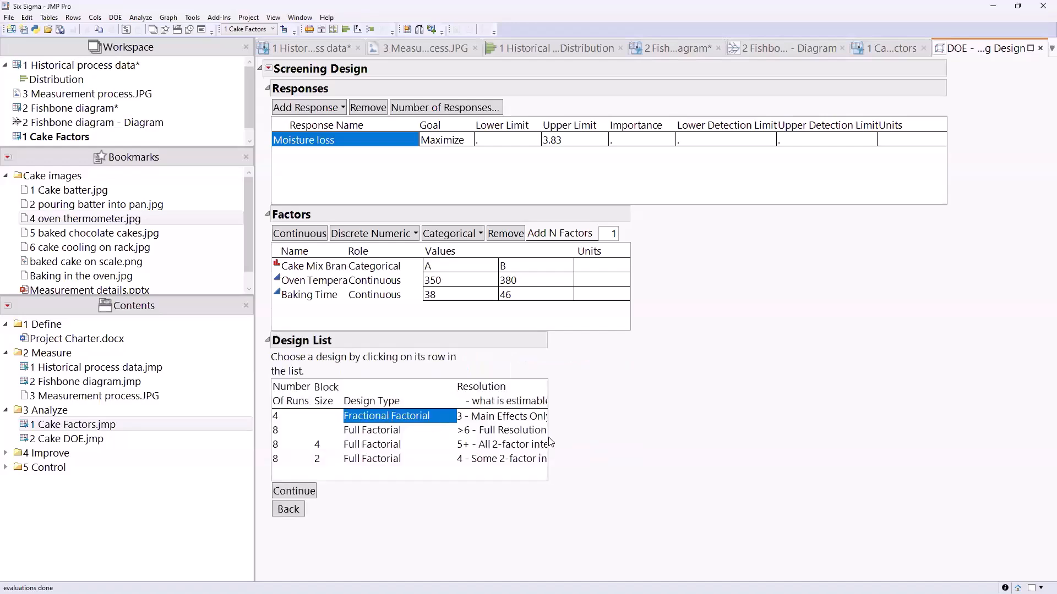
{"action": "left_click_drag", "start_coordinate": [548, 439], "coordinate": [785, 441]}
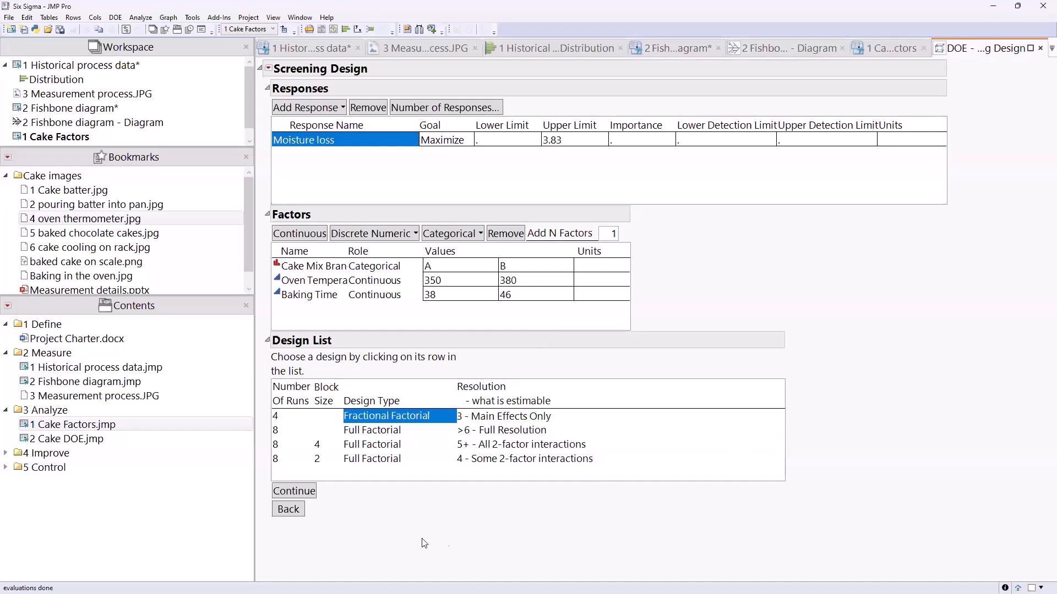
Step: Compare the designs' run numbers and block sizes, and choose the 8-run full factorial with block size 4
{"action": "mouse_move", "coordinate": [836, 418]}
{"action": "left_mouse_down"}
{"action": "mouse_move", "coordinate": [558, 420]}
{"action": "mouse_move", "coordinate": [580, 425]}
{"action": "left_mouse_up"}
{"action": "mouse_move", "coordinate": [268, 384]}
{"action": "left_mouse_down"}
{"action": "mouse_move", "coordinate": [271, 474]}
{"action": "mouse_move", "coordinate": [314, 462]}
{"action": "mouse_move", "coordinate": [317, 385]}
{"action": "mouse_move", "coordinate": [269, 385]}
{"action": "left_mouse_up"}
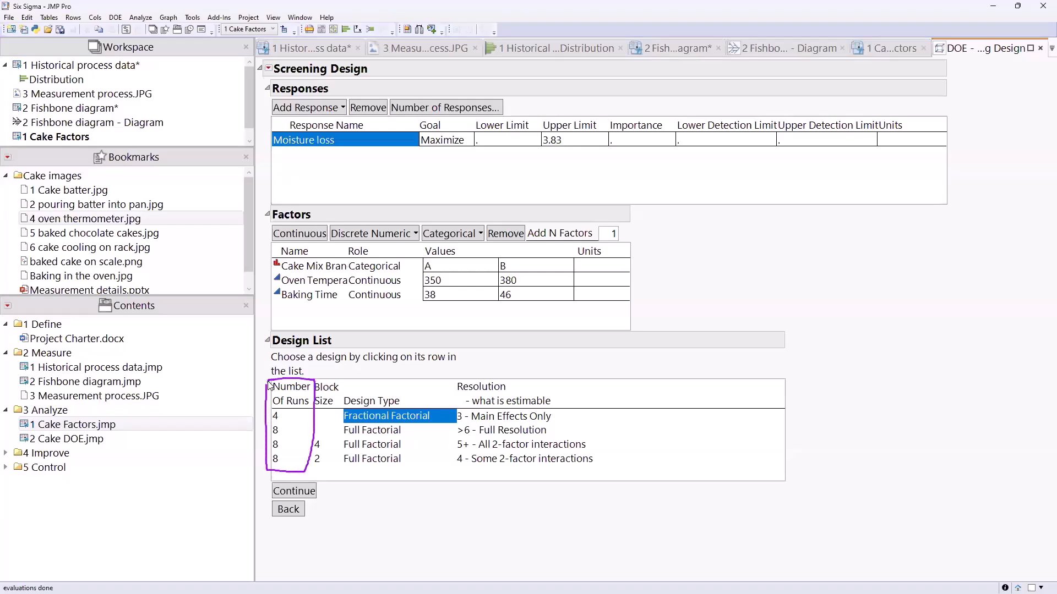
{"action": "mouse_move", "coordinate": [266, 421]}
{"action": "left_mouse_down"}
{"action": "mouse_move", "coordinate": [264, 468]}
{"action": "mouse_move", "coordinate": [286, 467]}
{"action": "mouse_move", "coordinate": [290, 435]}
{"action": "mouse_move", "coordinate": [265, 425]}
{"action": "left_mouse_up"}
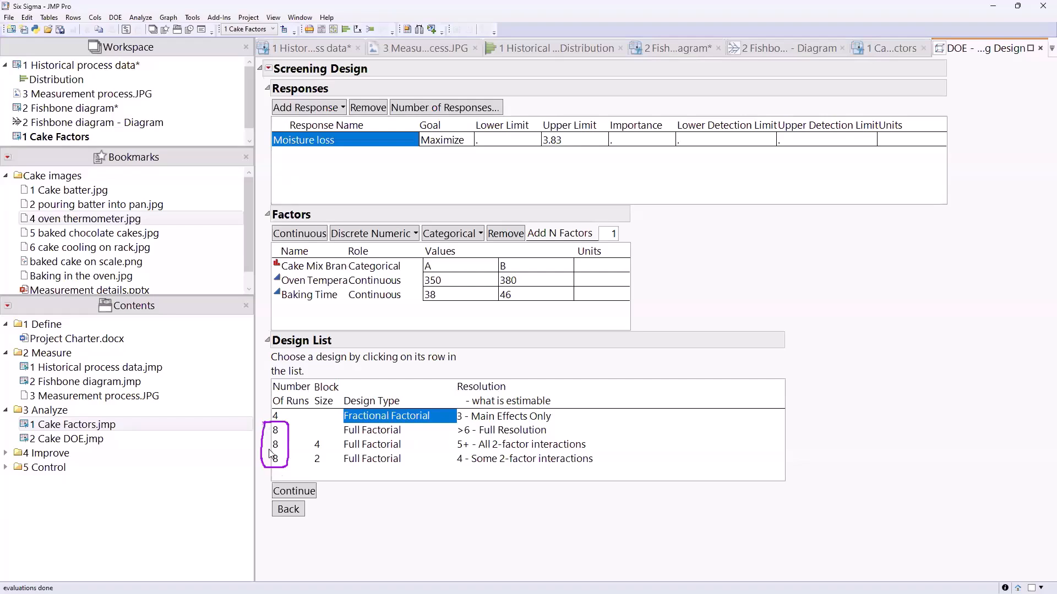
{"action": "mouse_move", "coordinate": [342, 510]}
{"action": "left_mouse_down"}
{"action": "mouse_move", "coordinate": [340, 420]}
{"action": "mouse_move", "coordinate": [312, 378]}
{"action": "mouse_move", "coordinate": [312, 465]}
{"action": "mouse_move", "coordinate": [348, 468]}
{"action": "left_mouse_up"}
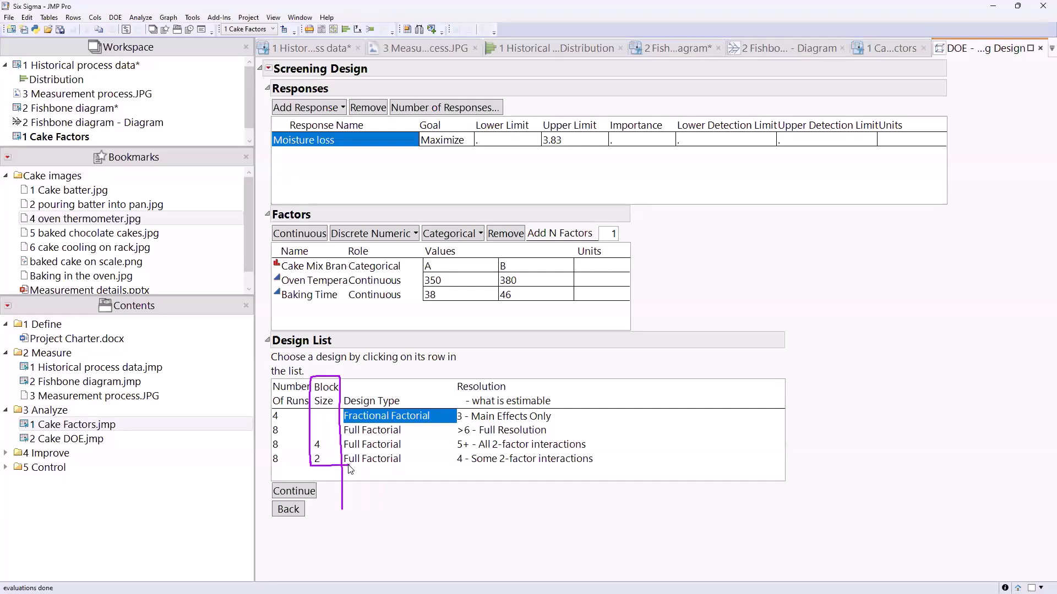
{"action": "key", "text": "Escape"}
{"action": "left_click", "coordinate": [319, 449]}
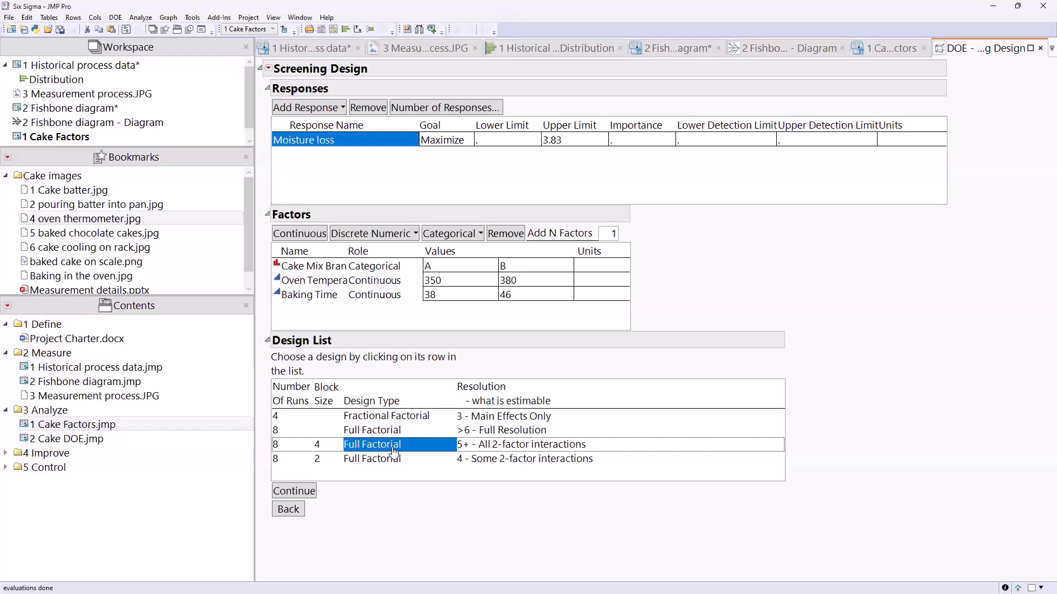
{"action": "mouse_move", "coordinate": [523, 533]}
{"action": "left_mouse_down"}
{"action": "mouse_move", "coordinate": [599, 509]}
{"action": "mouse_move", "coordinate": [625, 447]}
{"action": "left_mouse_up"}
{"action": "left_click_drag", "start_coordinate": [596, 444], "coordinate": [596, 450]}
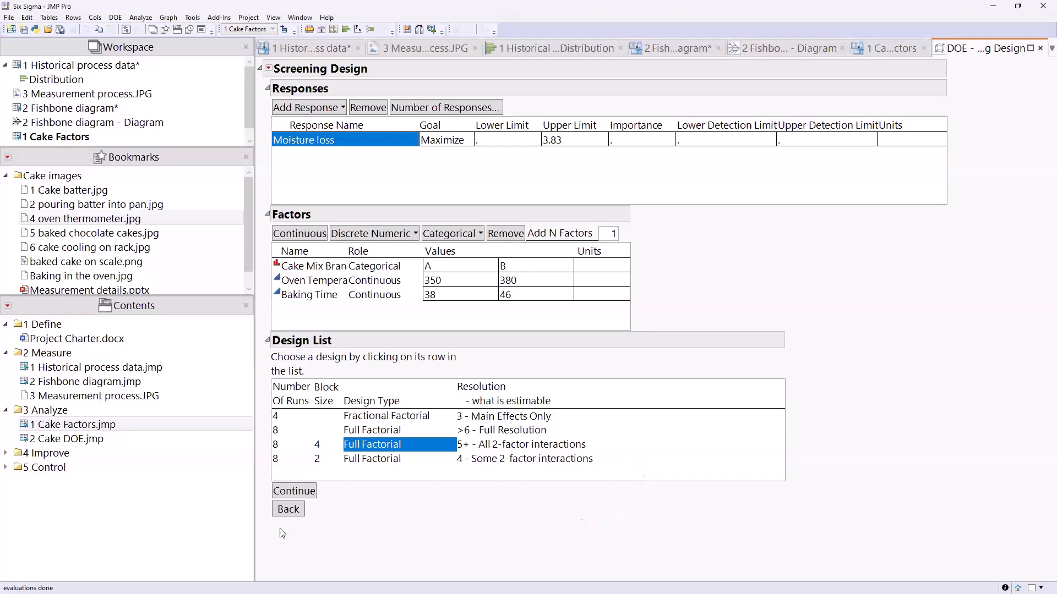
{"action": "left_click", "coordinate": [295, 491]}
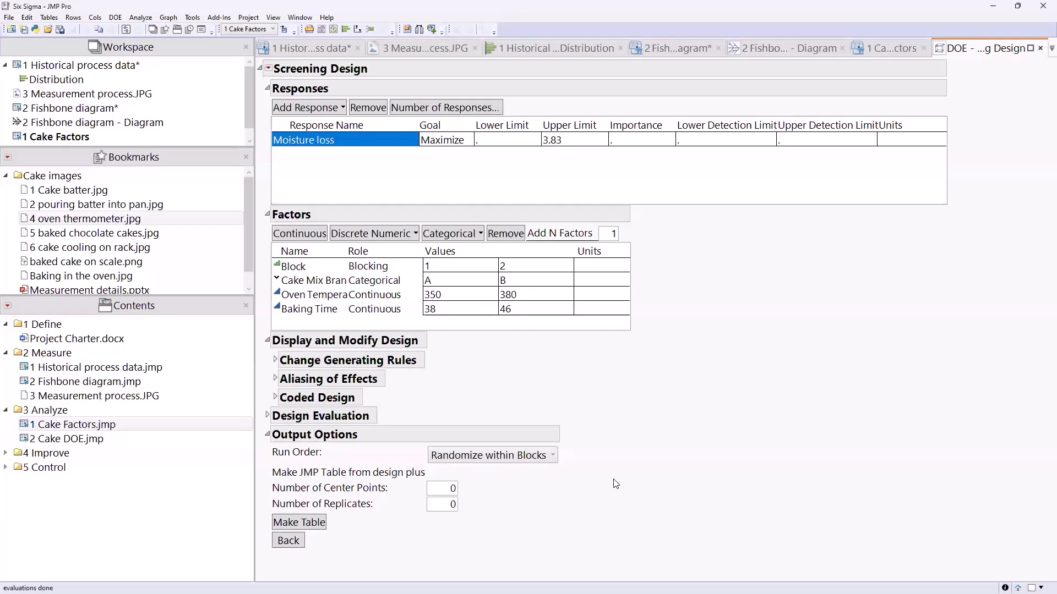
Step: Set the number of center points to 4 in the design's output options
{"action": "mouse_move", "coordinate": [441, 472]}
{"action": "left_mouse_down"}
{"action": "mouse_move", "coordinate": [423, 443]}
{"action": "mouse_move", "coordinate": [541, 441]}
{"action": "mouse_move", "coordinate": [566, 472]}
{"action": "mouse_move", "coordinate": [462, 481]}
{"action": "mouse_move", "coordinate": [475, 496]}
{"action": "left_mouse_up"}
{"action": "left_click", "coordinate": [449, 487]}
{"action": "type", "text": "4"}
{"action": "key", "text": "Return"}
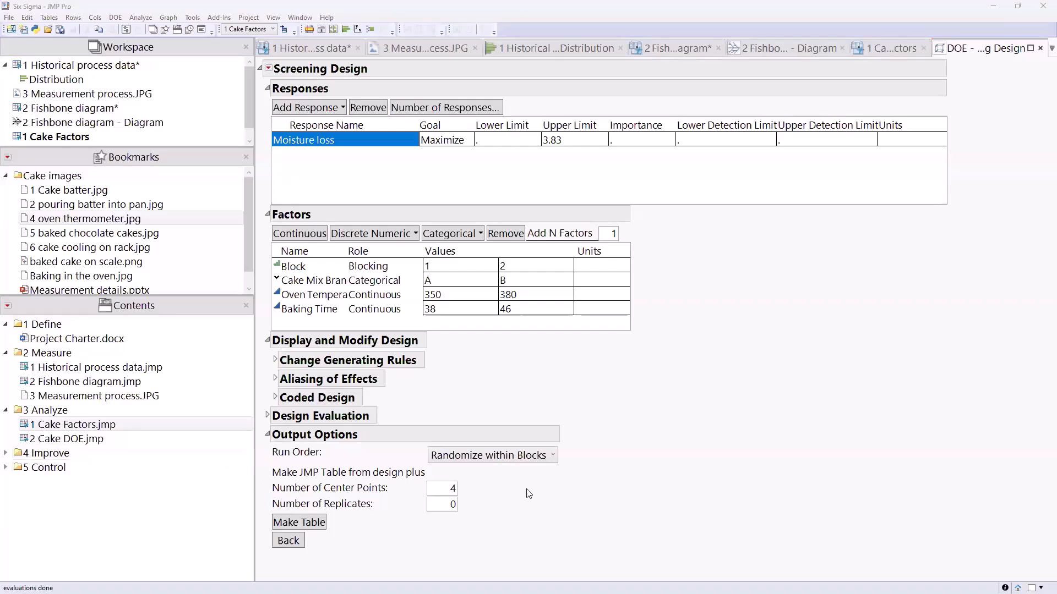
{"action": "mouse_move", "coordinate": [556, 494]}
{"action": "left_mouse_down"}
{"action": "mouse_move", "coordinate": [471, 487]}
{"action": "mouse_move", "coordinate": [489, 503]}
{"action": "left_mouse_up"}
Step: Change the Moisture loss goal to Minimize and make the JMP table from the design
{"action": "left_click", "coordinate": [118, 18]}
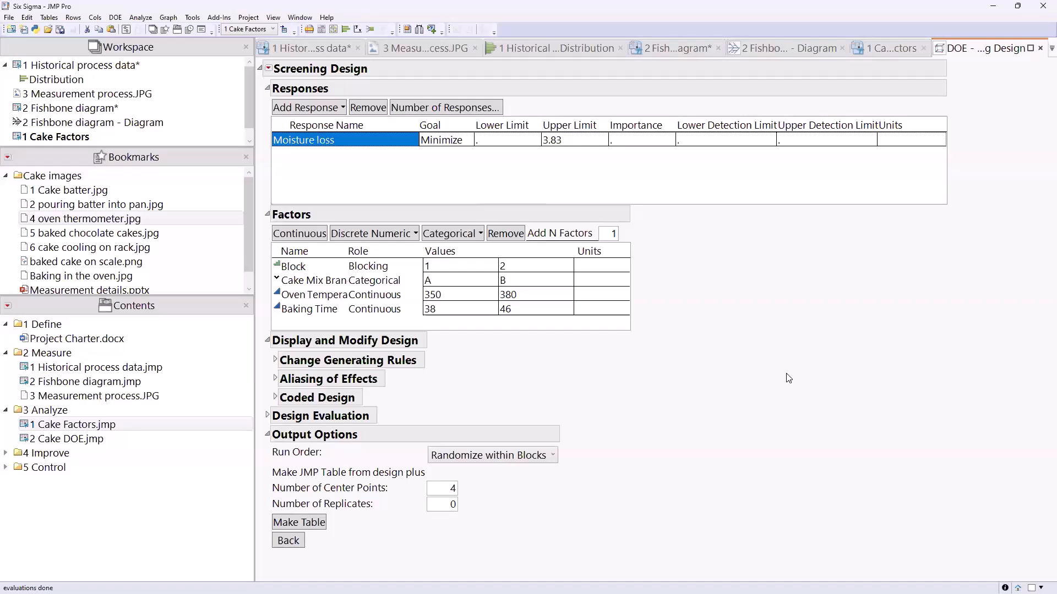
{"action": "mouse_move", "coordinate": [720, 346]}
{"action": "left_mouse_down"}
{"action": "mouse_move", "coordinate": [622, 259]}
{"action": "mouse_move", "coordinate": [416, 122]}
{"action": "mouse_move", "coordinate": [475, 153]}
{"action": "left_mouse_up"}
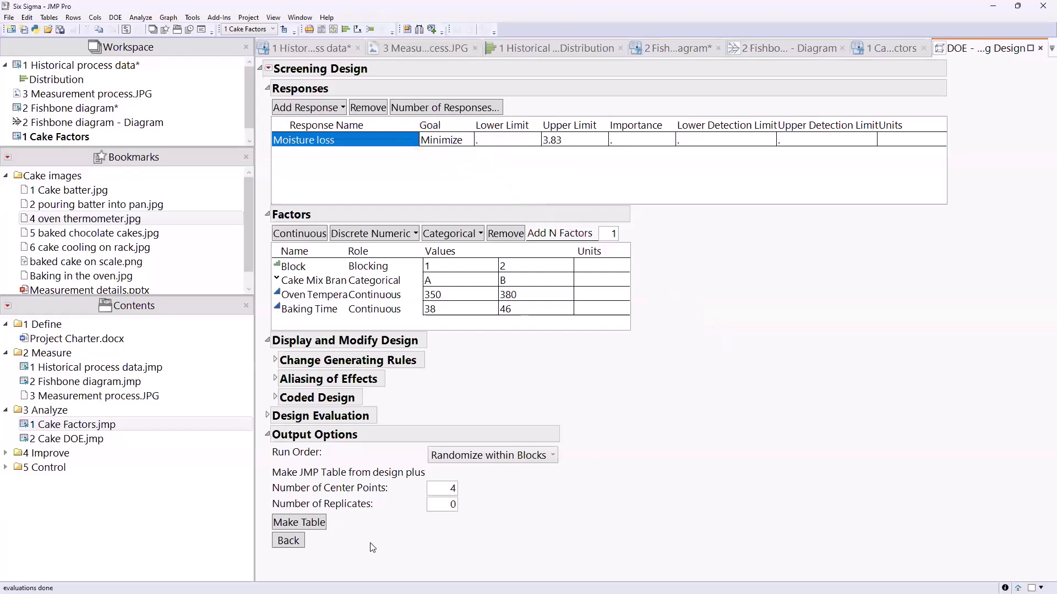
{"action": "left_click", "coordinate": [308, 530]}
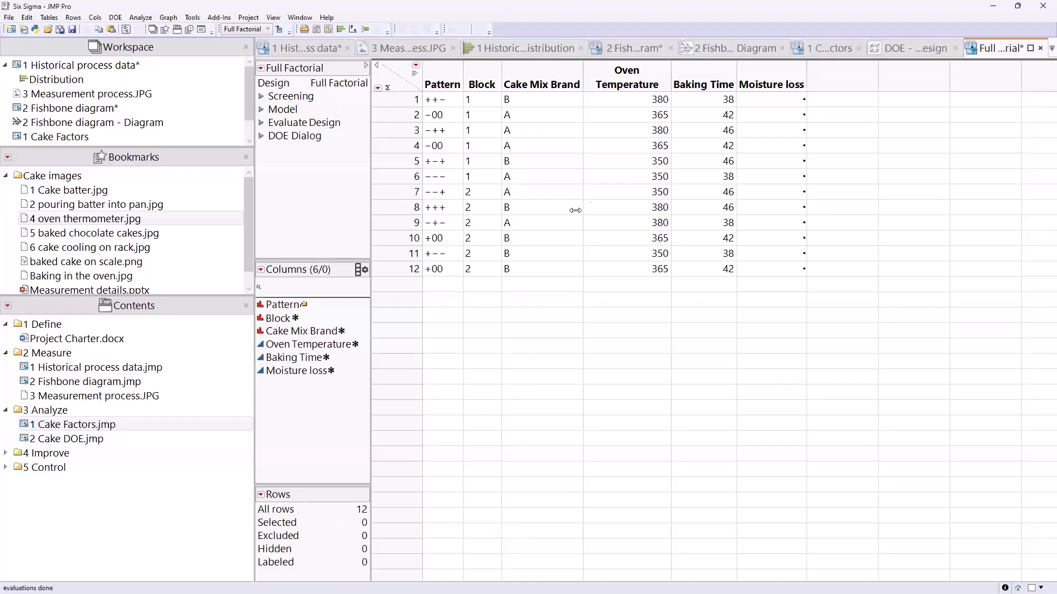
Step: Inspect the factor columns of the design table, show its header graphs, and highlight the runs of block 1 and block 2 in turn
{"action": "left_click_drag", "start_coordinate": [543, 78], "coordinate": [692, 80]}
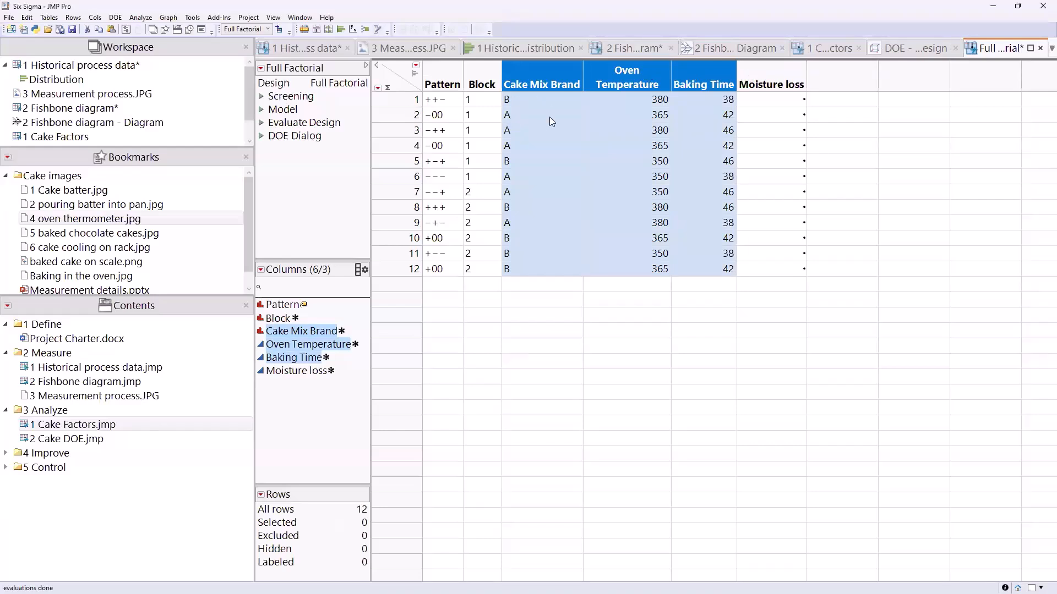
{"action": "left_click", "coordinate": [414, 74]}
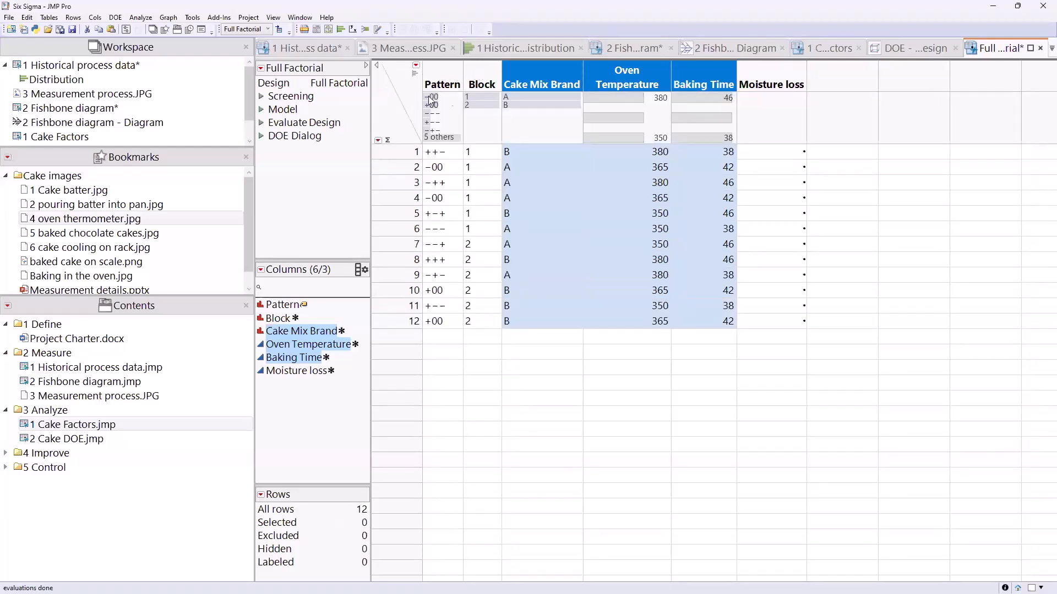
{"action": "left_click", "coordinate": [491, 102]}
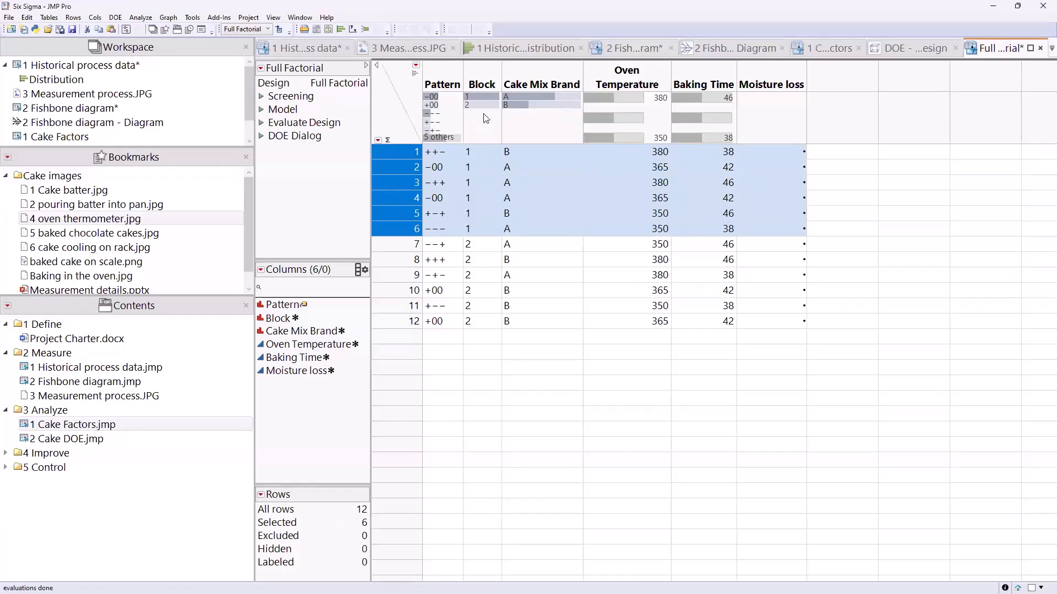
{"action": "left_click", "coordinate": [486, 105]}
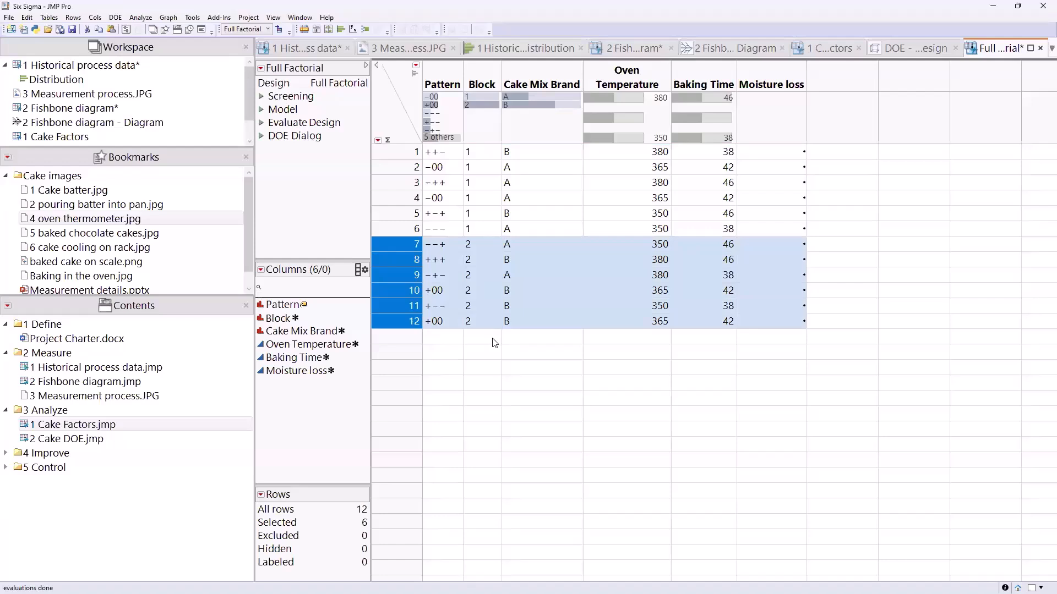
Step: Clear the row selection and examine the Pattern, Cake Mix Brand, Oven Temperature and Baking Time columns in turn
{"action": "left_click", "coordinate": [403, 110]}
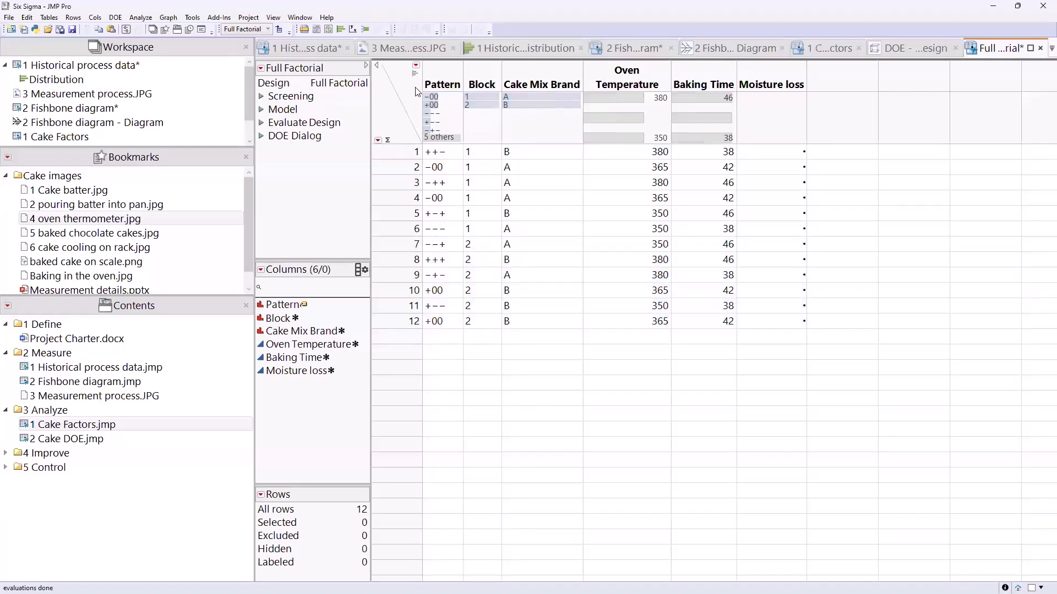
{"action": "left_click", "coordinate": [440, 75]}
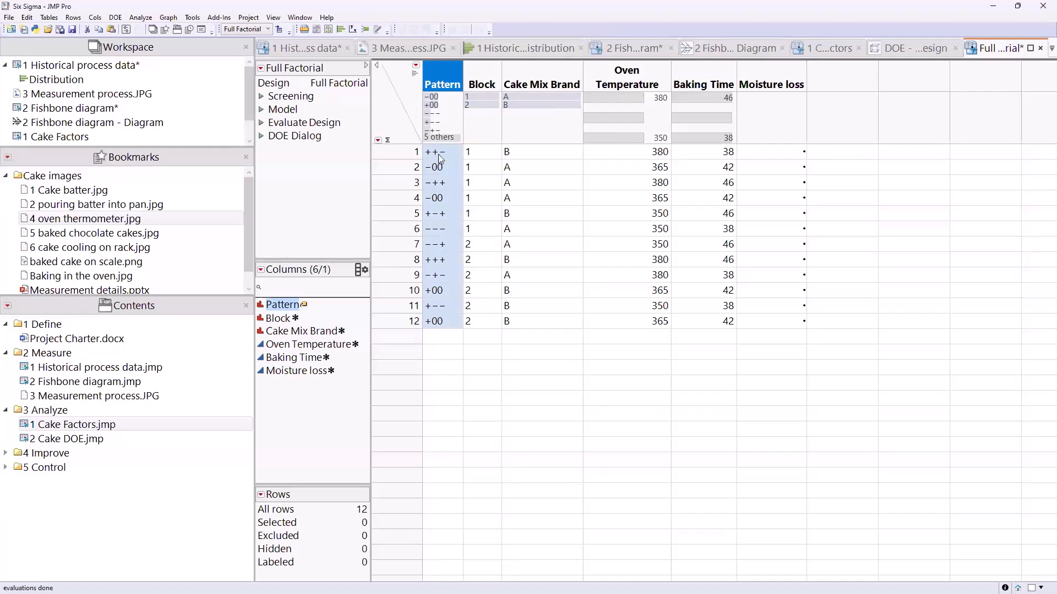
{"action": "left_click", "coordinate": [532, 73]}
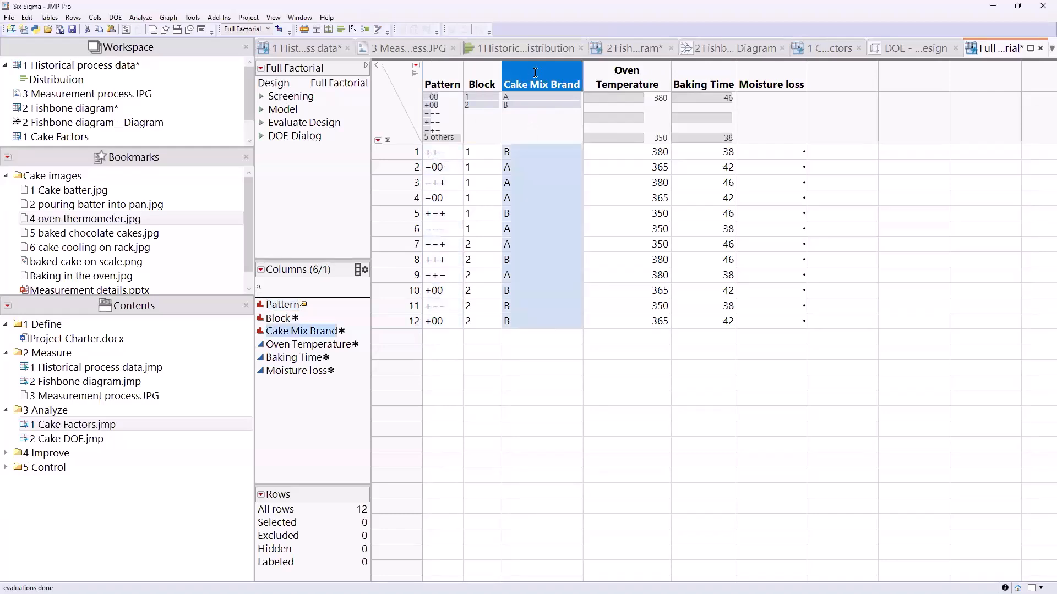
{"action": "left_click", "coordinate": [601, 81]}
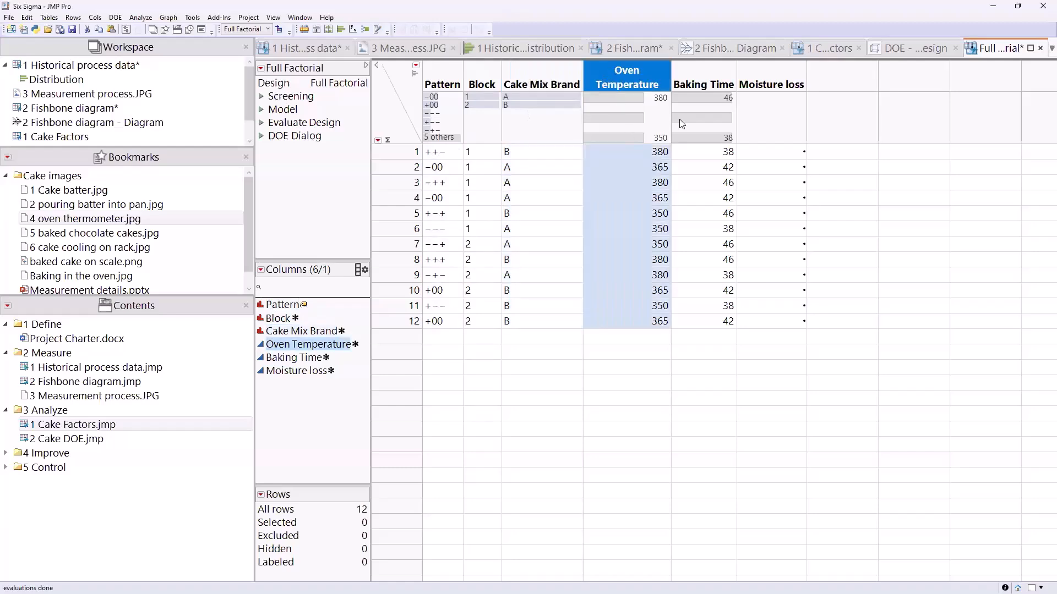
{"action": "left_click", "coordinate": [698, 77]}
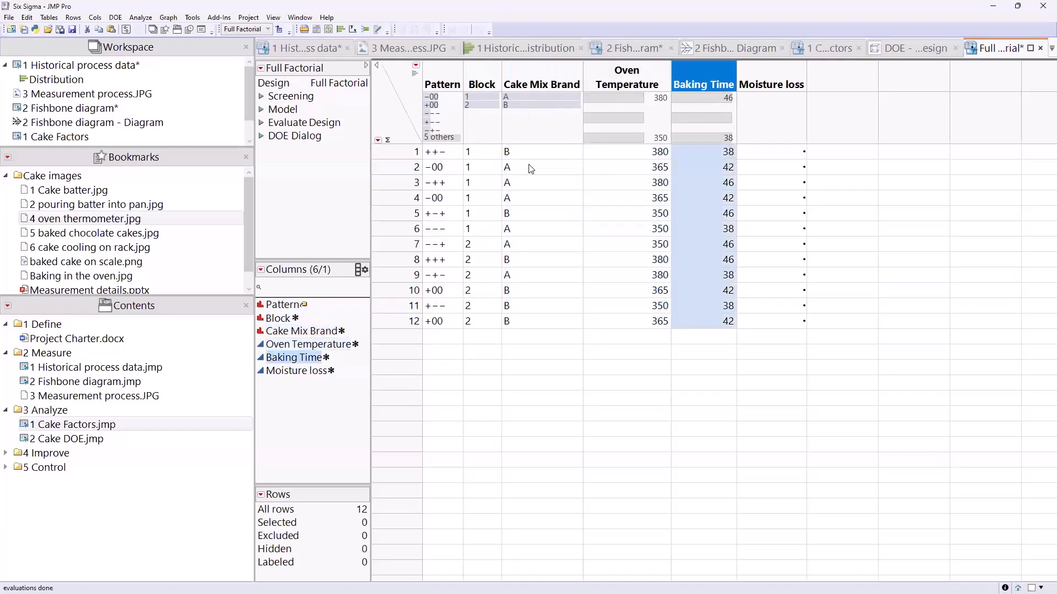
{"action": "left_click", "coordinate": [436, 171]}
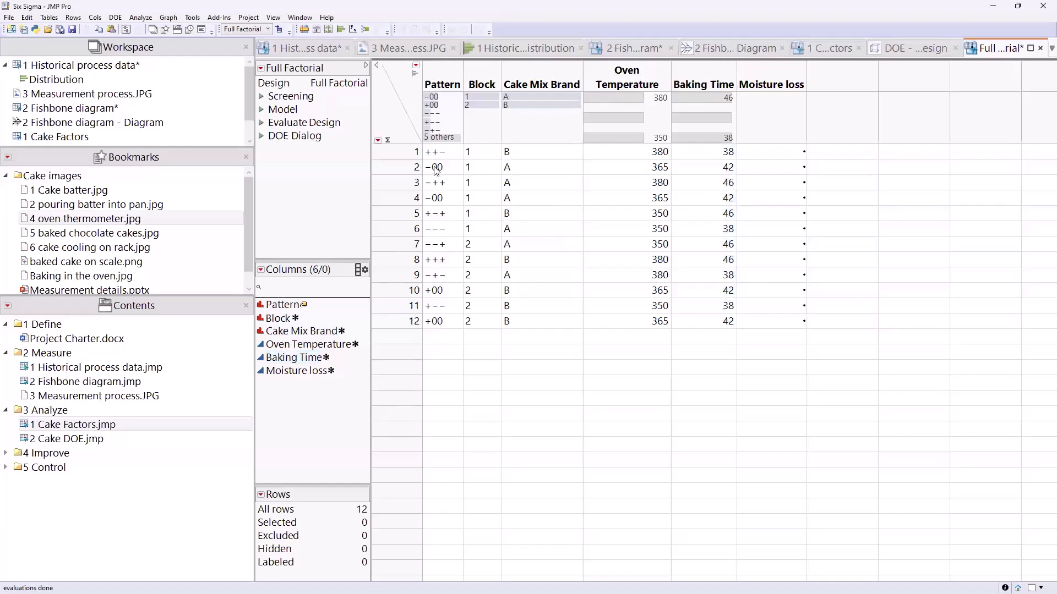
Step: Inspect the center point runs in rows 2, 10 and 12 and compare their Cake Mix Brand values
{"action": "left_click", "coordinate": [403, 166]}
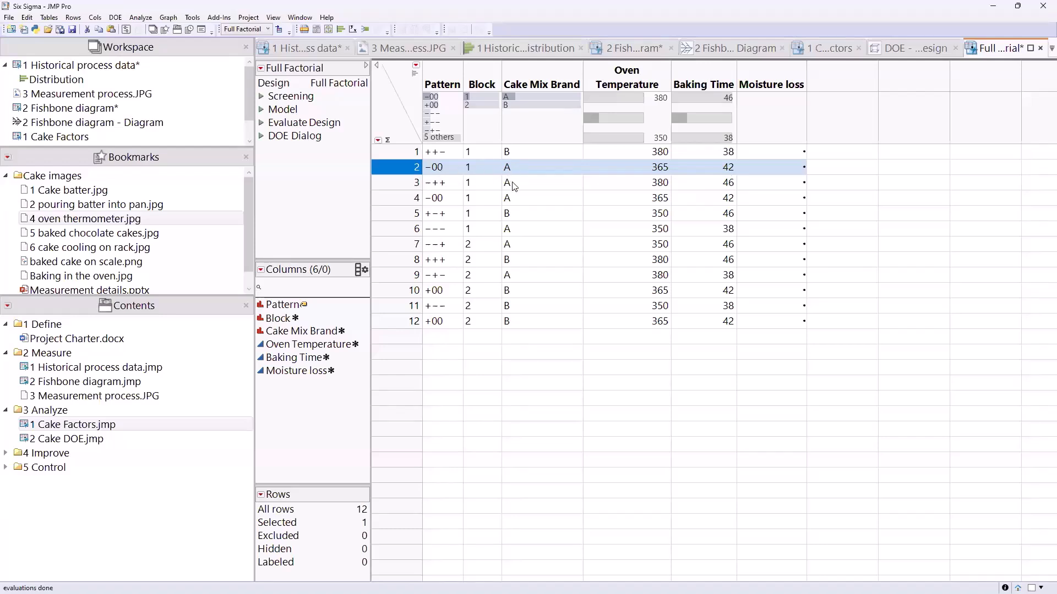
{"action": "left_click_drag", "start_coordinate": [514, 186], "coordinate": [516, 173]}
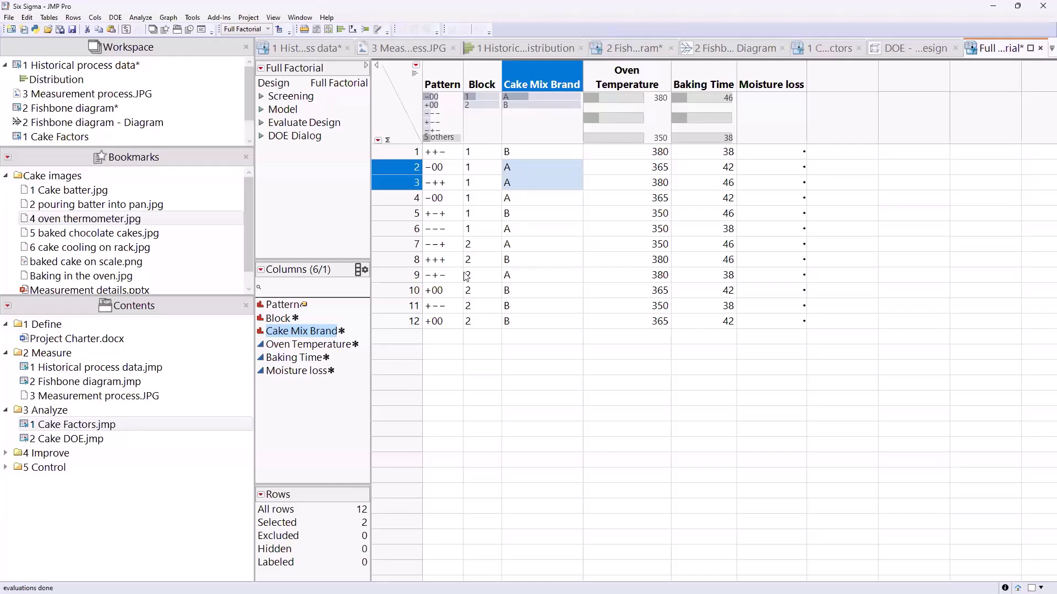
{"action": "left_click", "coordinate": [413, 291]}
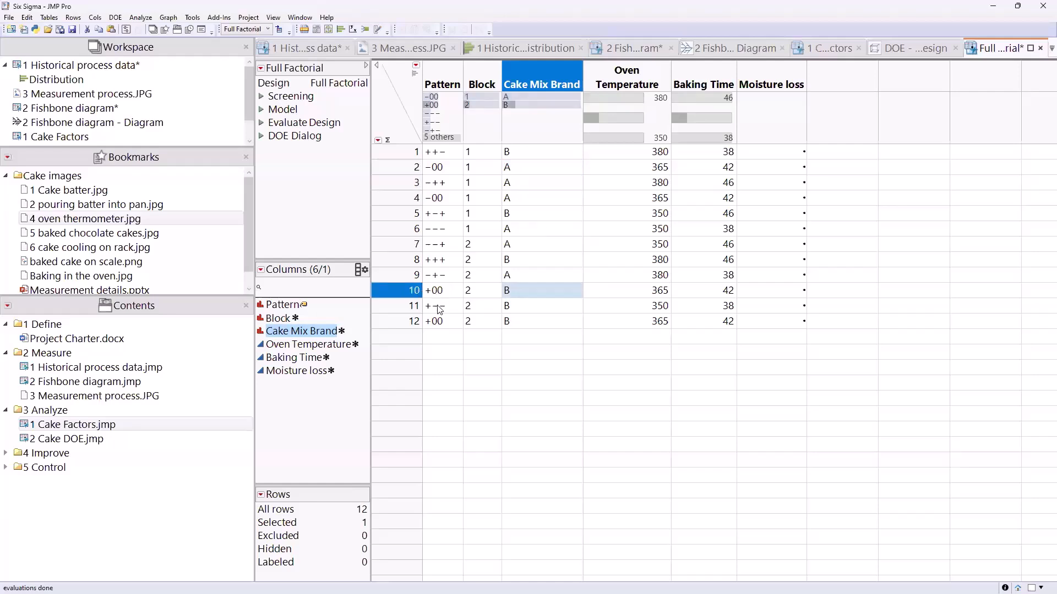
{"action": "left_click", "coordinate": [412, 321]}
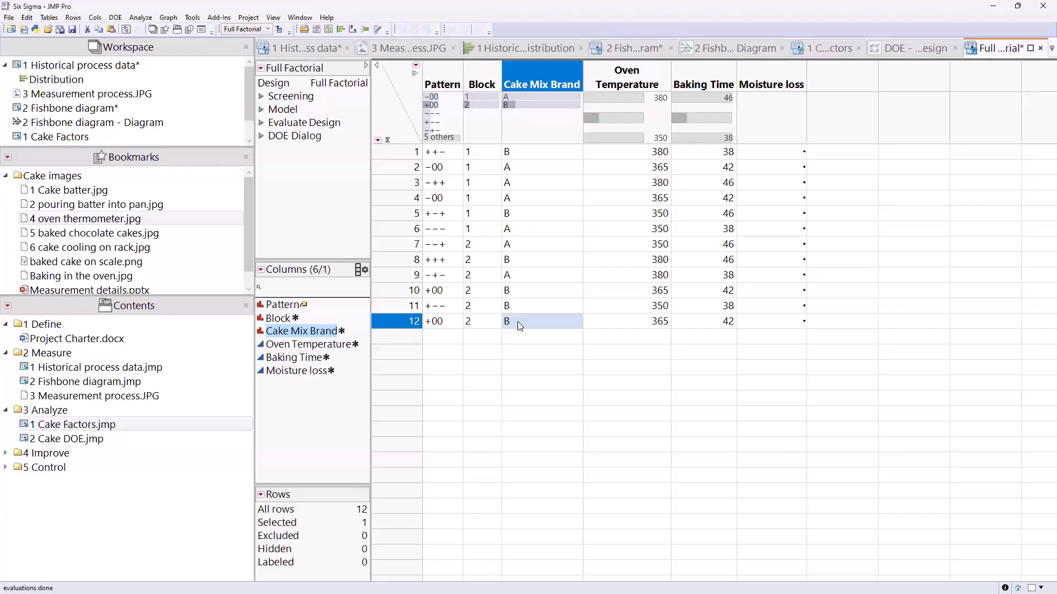
{"action": "left_click", "coordinate": [417, 91]}
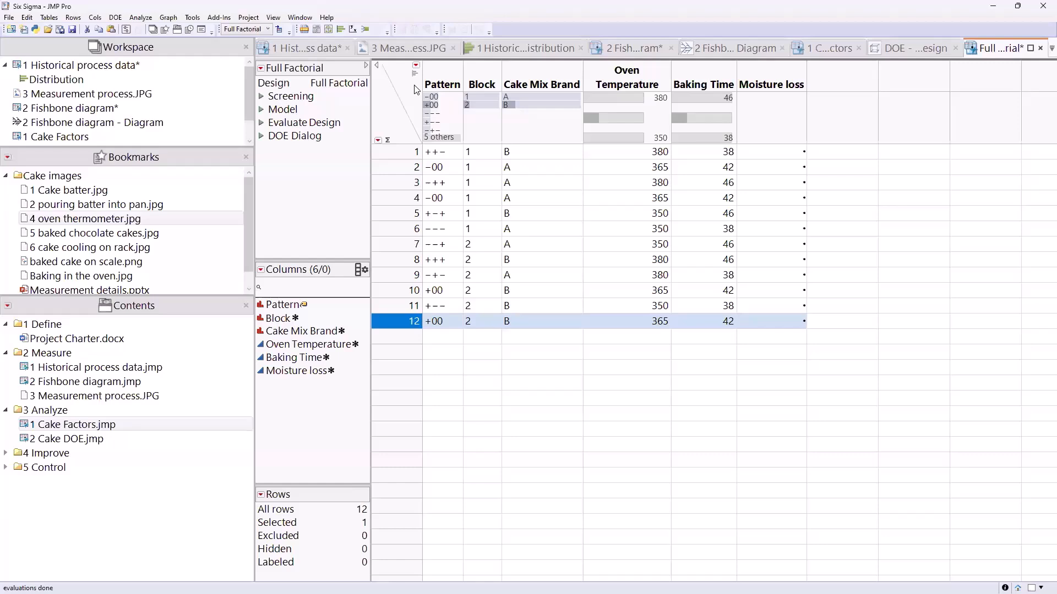
Step: Open the 2 Cake DOE.jmp table from the Analyze folder and review its Moisture Loss and Pattern columns
{"action": "double_click", "coordinate": [63, 440]}
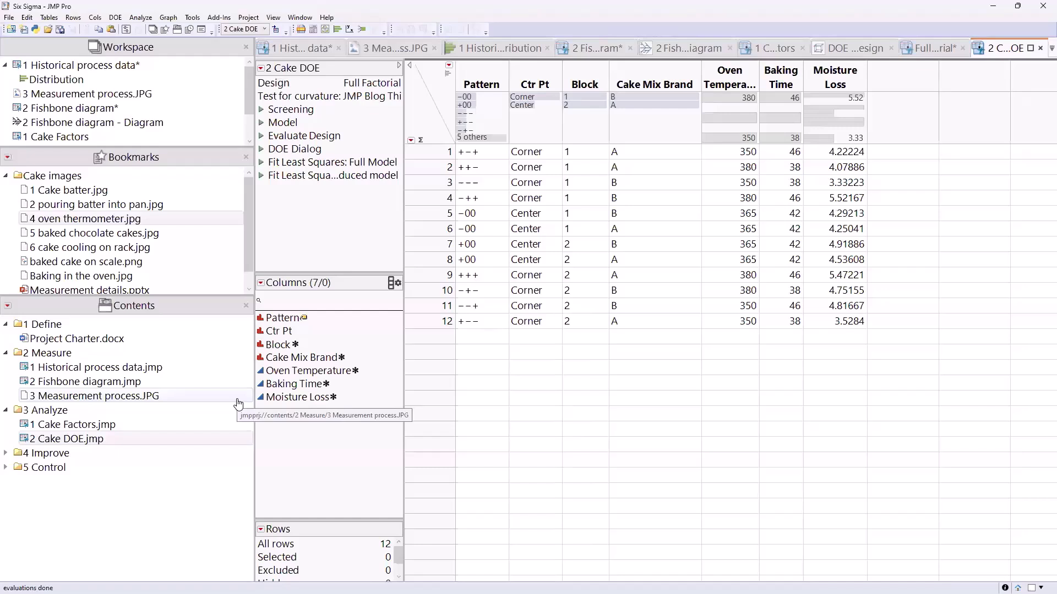
{"action": "left_click", "coordinate": [832, 78]}
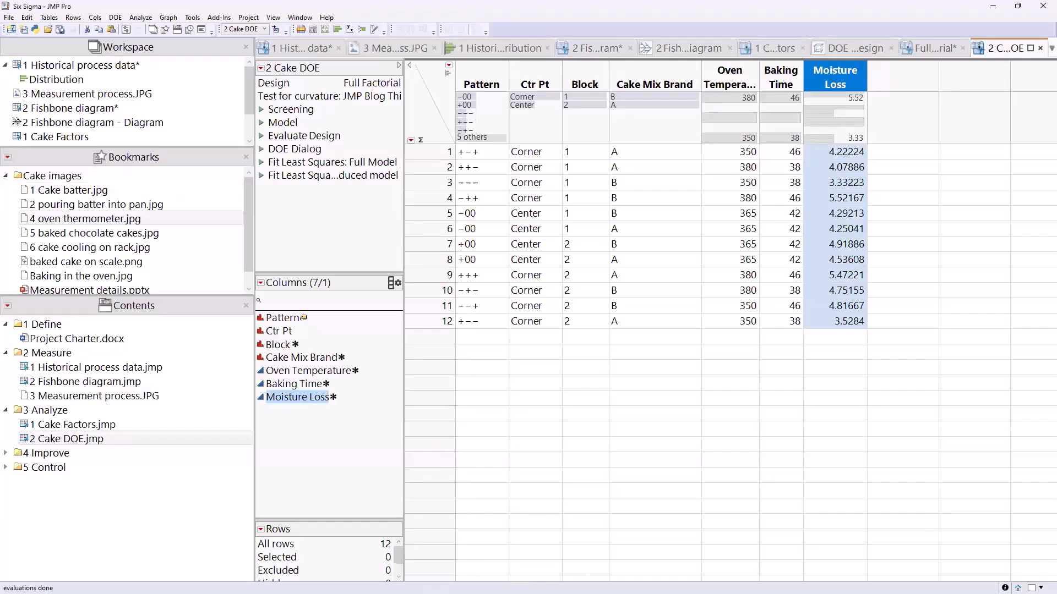
{"action": "left_click", "coordinate": [492, 78]}
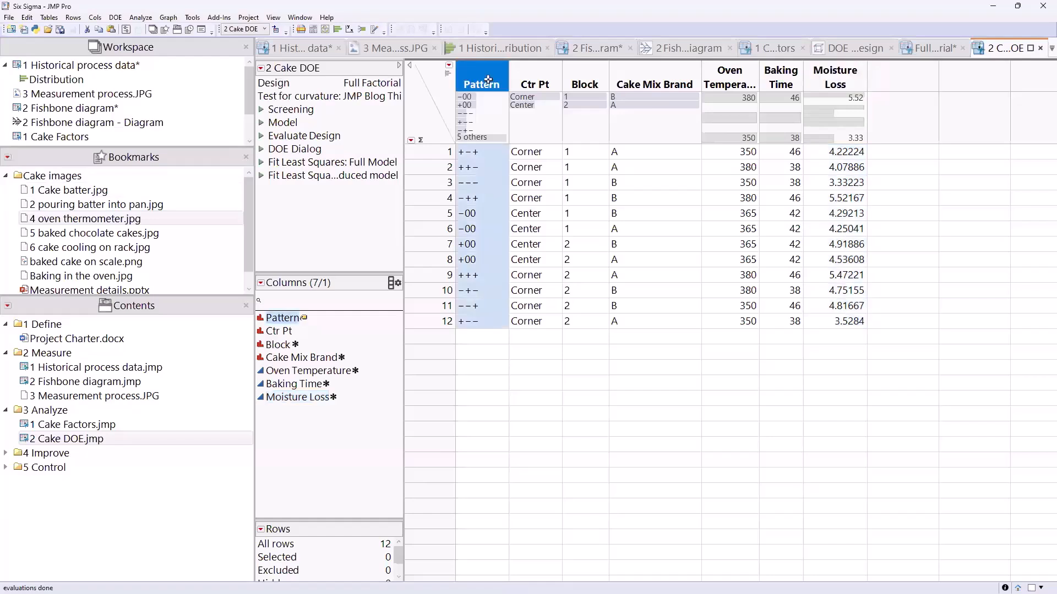
Step: Highlight the Corner runs and the Center runs of the Ctr Pt column in turn, and clear the selection
{"action": "left_click", "coordinate": [529, 74]}
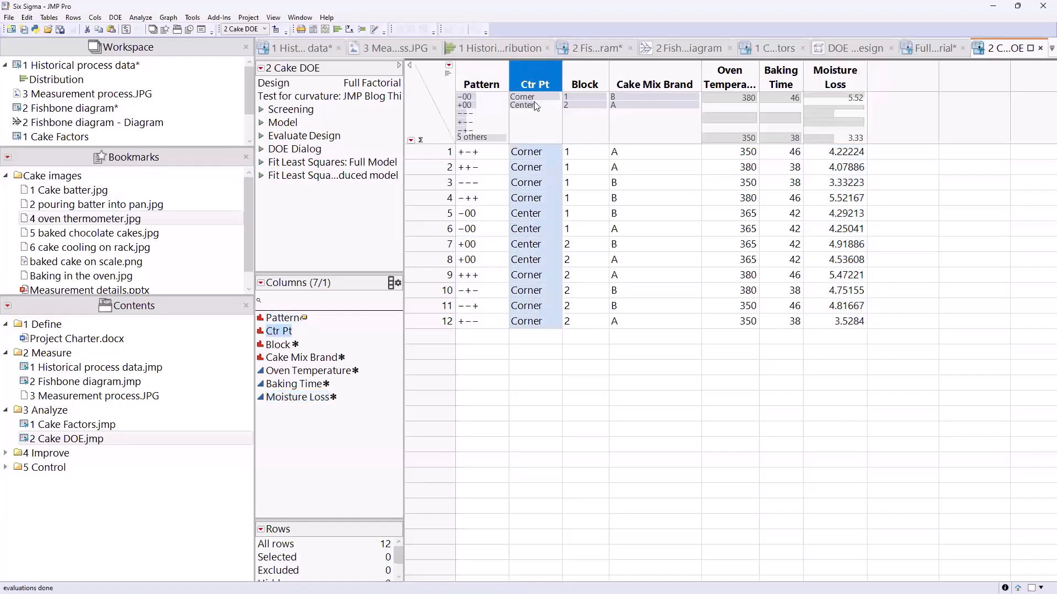
{"action": "left_click", "coordinate": [538, 97]}
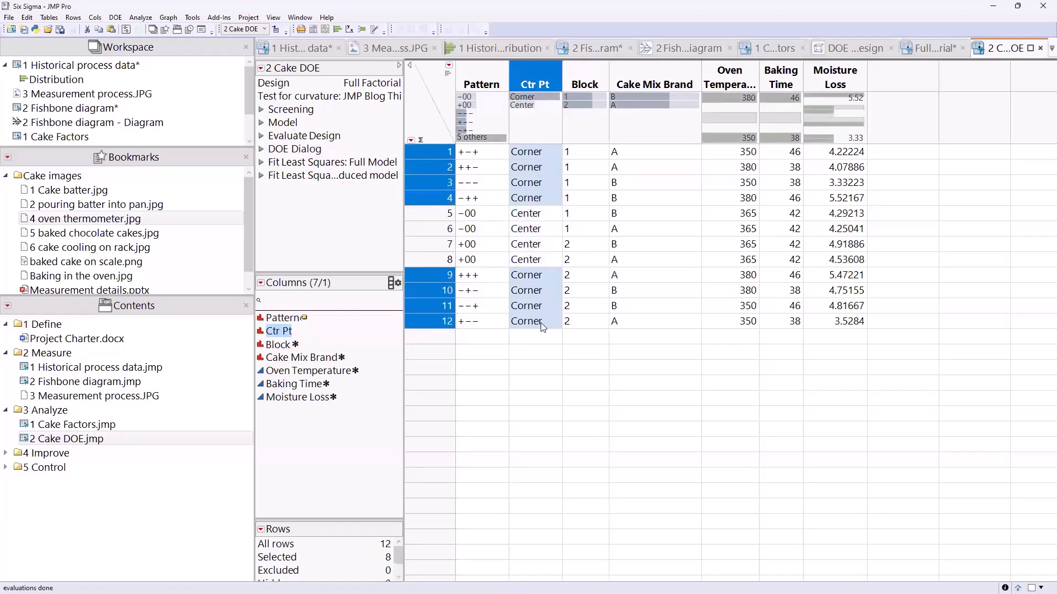
{"action": "left_click", "coordinate": [524, 106]}
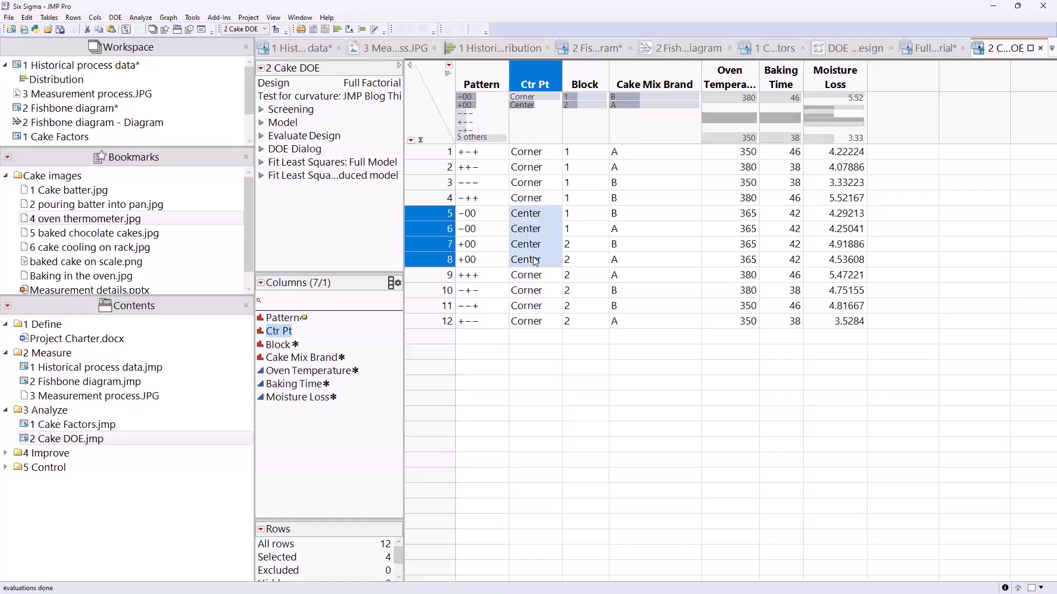
{"action": "left_click", "coordinate": [434, 112]}
{"action": "left_click", "coordinate": [439, 89]}
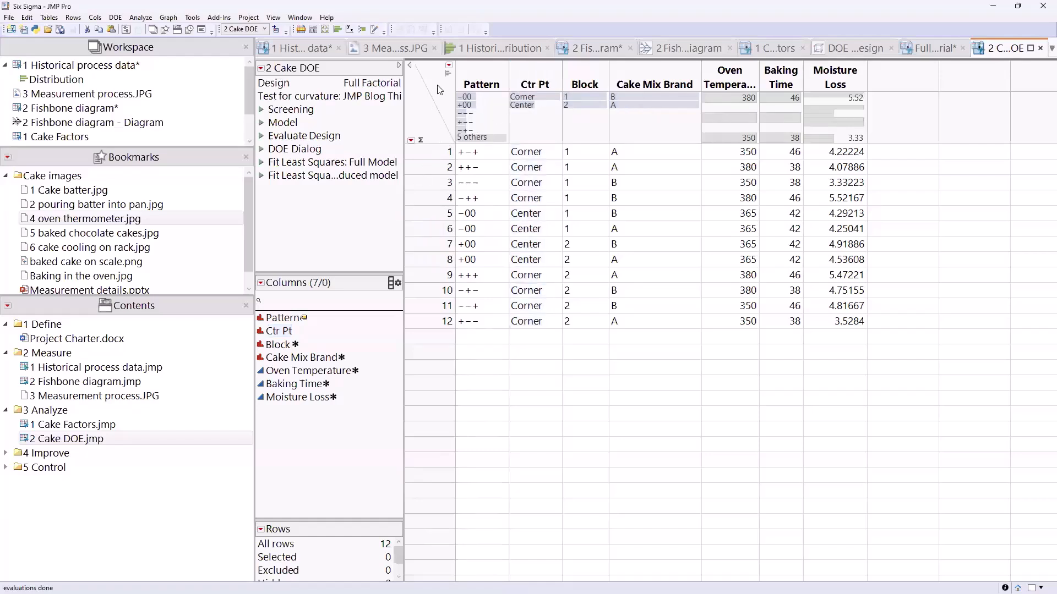
Step: Launch the Cake DOE table's saved Model script, add Ctr Pt to the model effects, and run the Standard Least Squares fit
{"action": "left_click", "coordinate": [263, 125]}
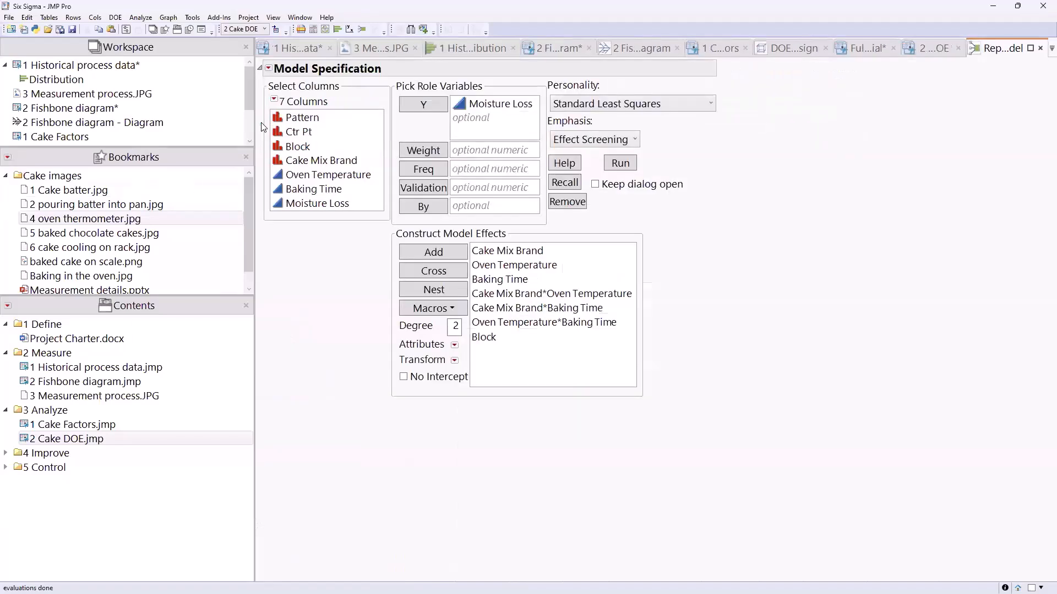
{"action": "mouse_move", "coordinate": [694, 256]}
{"action": "left_mouse_down"}
{"action": "mouse_move", "coordinate": [539, 225]}
{"action": "mouse_move", "coordinate": [485, 349]}
{"action": "mouse_move", "coordinate": [659, 283]}
{"action": "mouse_move", "coordinate": [651, 230]}
{"action": "left_mouse_up"}
{"action": "key", "text": "Escape"}
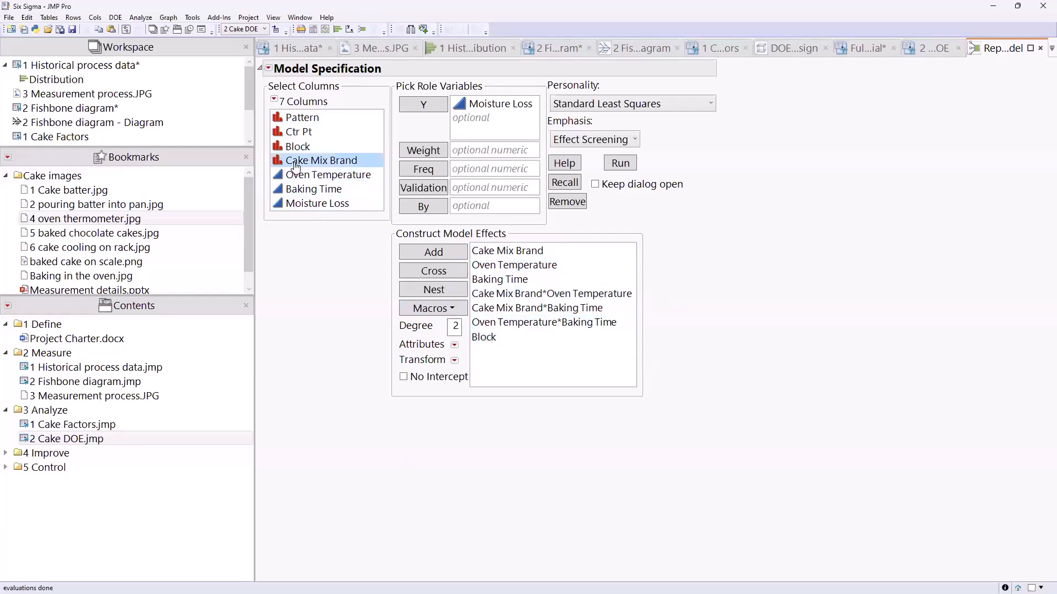
{"action": "left_click", "coordinate": [297, 132]}
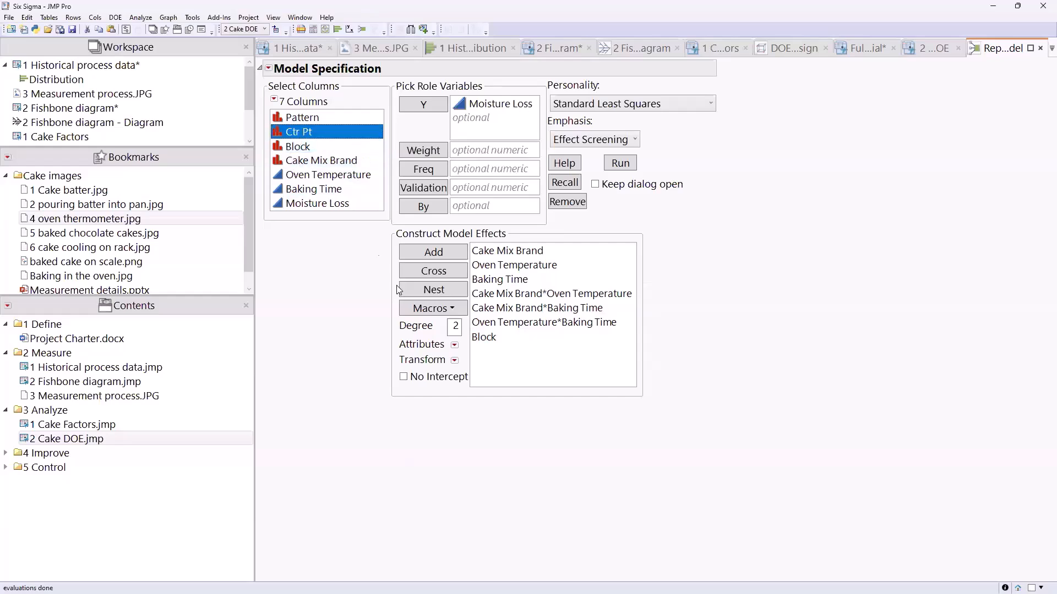
{"action": "left_click", "coordinate": [435, 253]}
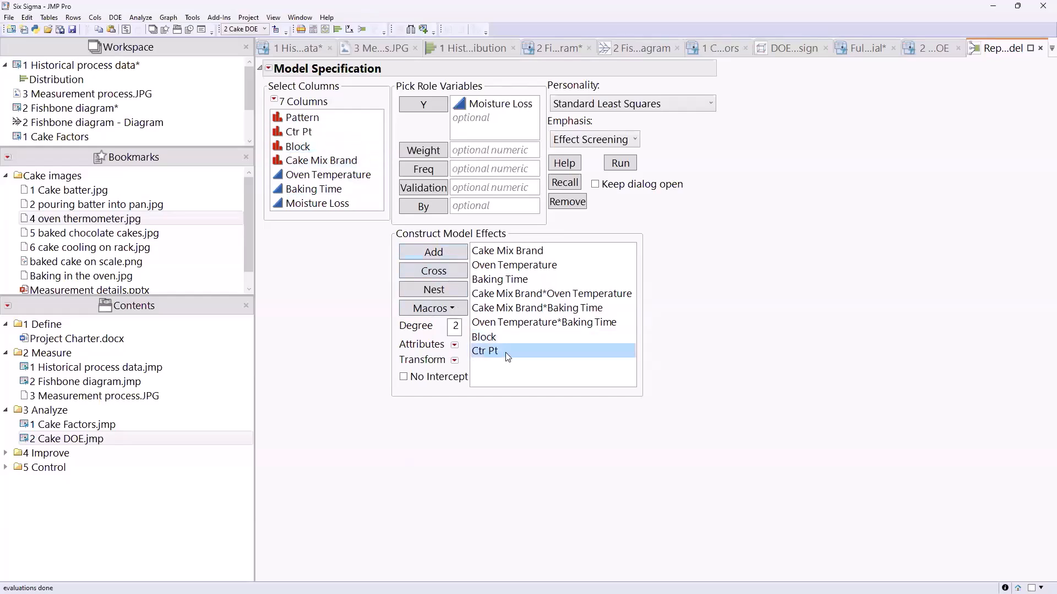
{"action": "left_click", "coordinate": [621, 164]}
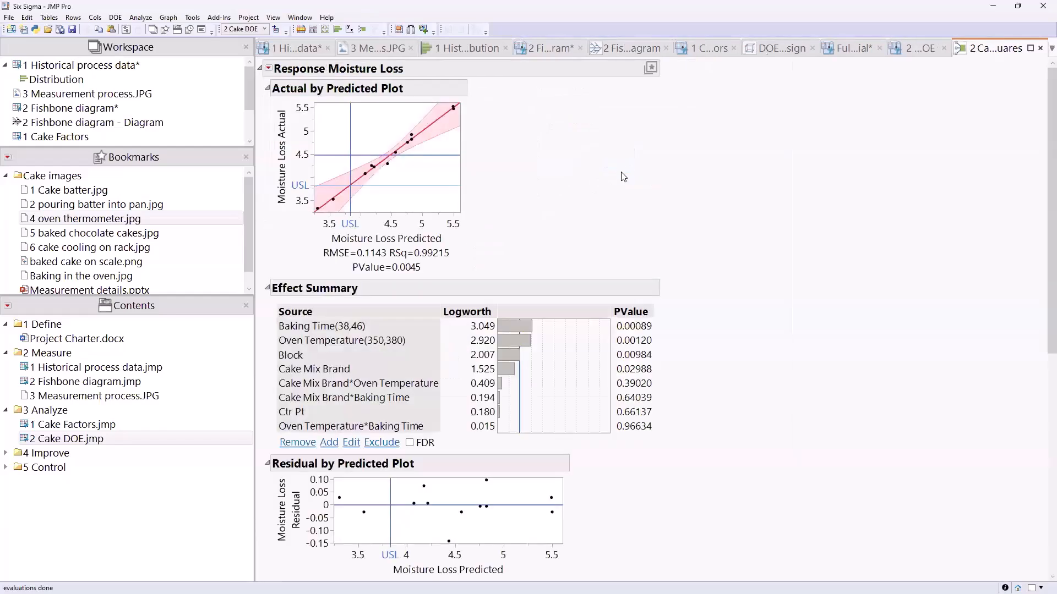
Step: Review the p-values in the Effect Summary and remove the Oven Temperature*Baking Time interaction from the model
{"action": "scroll", "coordinate": [744, 358], "scroll_direction": "down", "scroll_amount": 1}
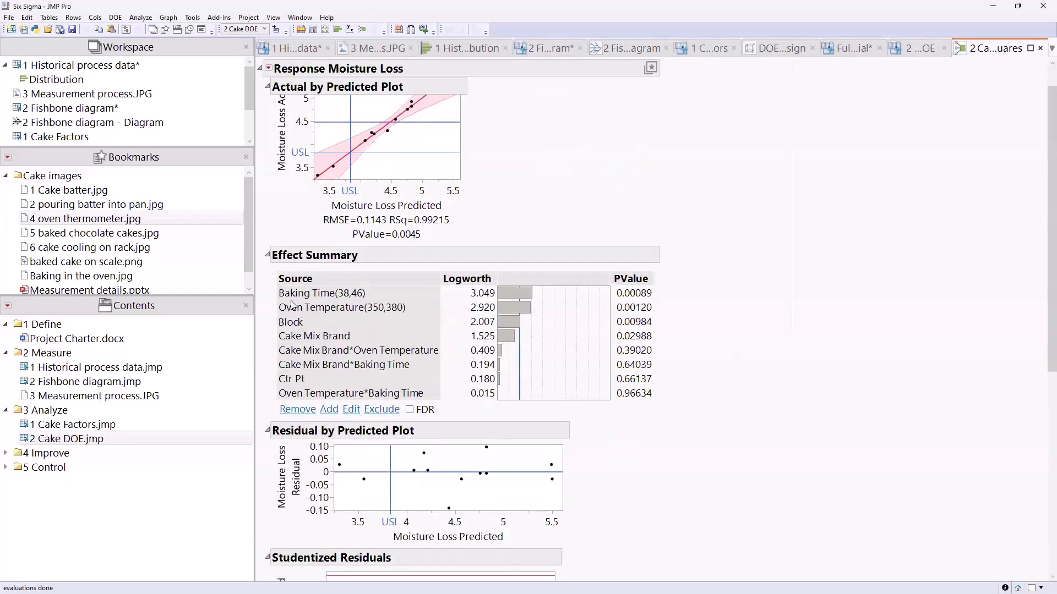
{"action": "left_click", "coordinate": [267, 292]}
{"action": "mouse_move", "coordinate": [268, 294]}
{"action": "left_mouse_down"}
{"action": "mouse_move", "coordinate": [270, 398]}
{"action": "mouse_move", "coordinate": [282, 395]}
{"action": "left_mouse_up"}
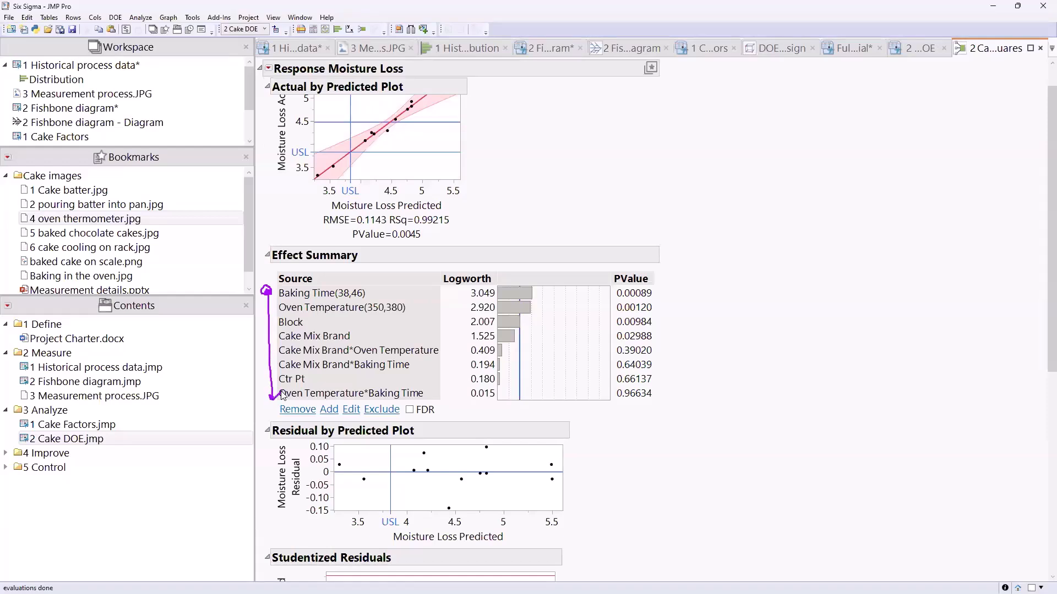
{"action": "mouse_move", "coordinate": [624, 413]}
{"action": "left_mouse_down"}
{"action": "mouse_move", "coordinate": [637, 412]}
{"action": "mouse_move", "coordinate": [646, 390]}
{"action": "mouse_move", "coordinate": [643, 415]}
{"action": "left_mouse_up"}
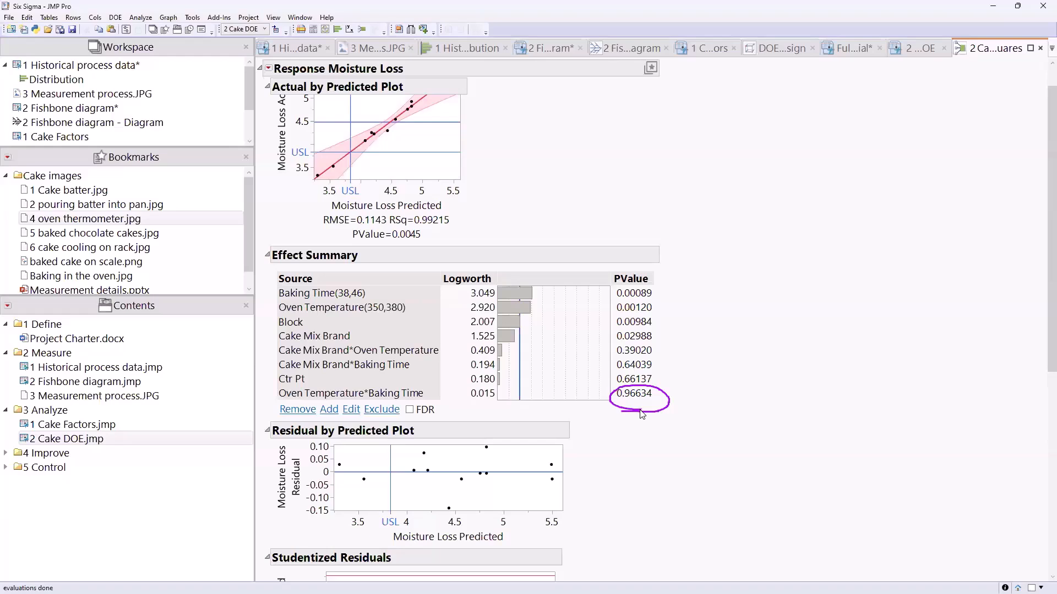
{"action": "left_click", "coordinate": [339, 397]}
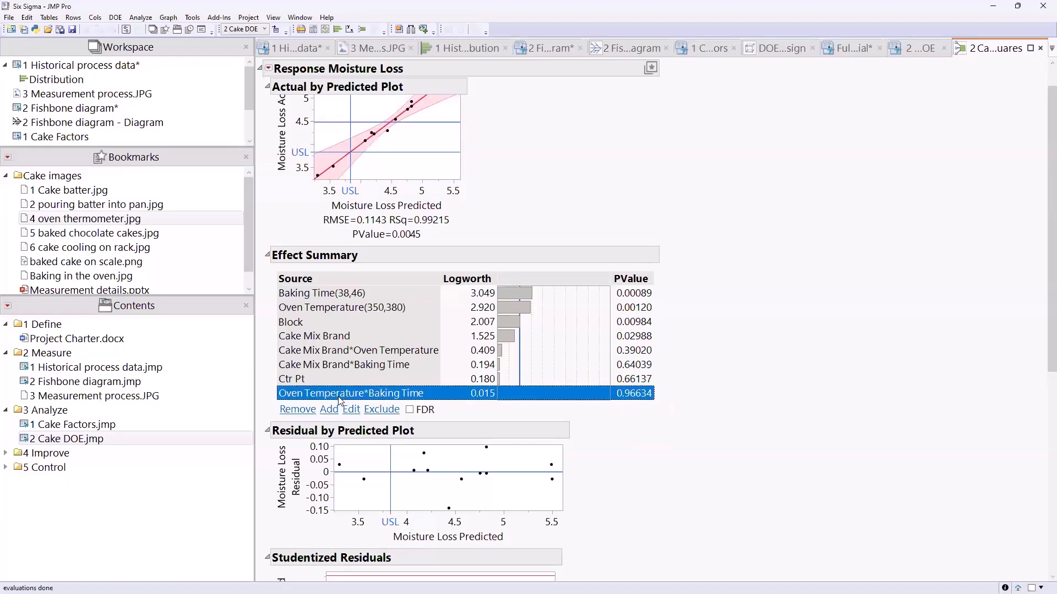
{"action": "left_click", "coordinate": [298, 410]}
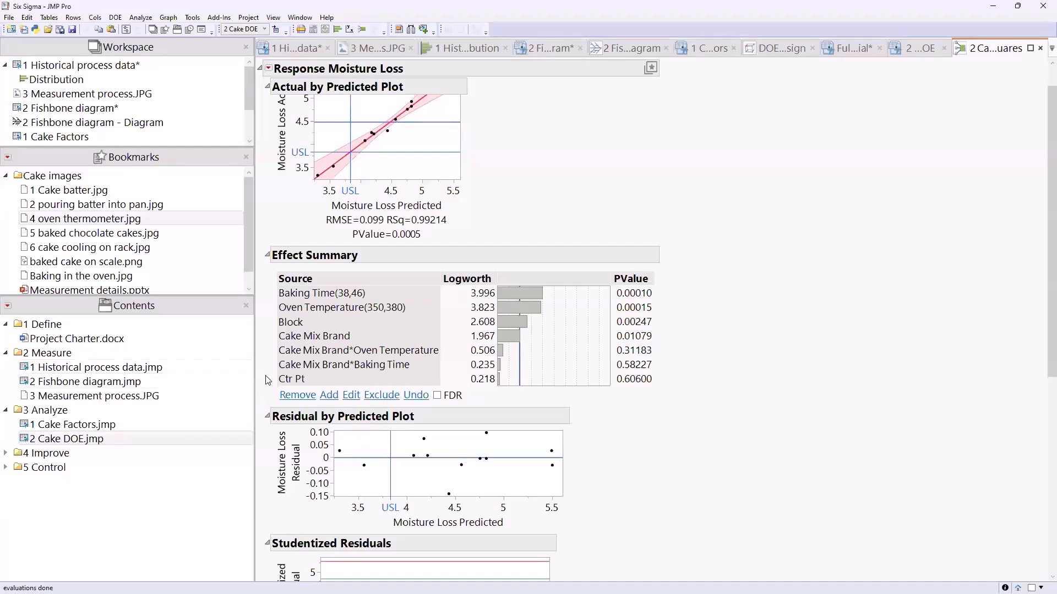
Step: Remove the Ctr Pt effect from the moisture loss model
{"action": "mouse_move", "coordinate": [269, 390]}
{"action": "left_mouse_down"}
{"action": "mouse_move", "coordinate": [326, 386]}
{"action": "mouse_move", "coordinate": [291, 374]}
{"action": "mouse_move", "coordinate": [270, 386]}
{"action": "left_mouse_up"}
{"action": "mouse_move", "coordinate": [630, 402]}
{"action": "left_mouse_down"}
{"action": "mouse_move", "coordinate": [677, 386]}
{"action": "mouse_move", "coordinate": [611, 381]}
{"action": "mouse_move", "coordinate": [644, 393]}
{"action": "left_mouse_up"}
{"action": "left_click", "coordinate": [292, 379]}
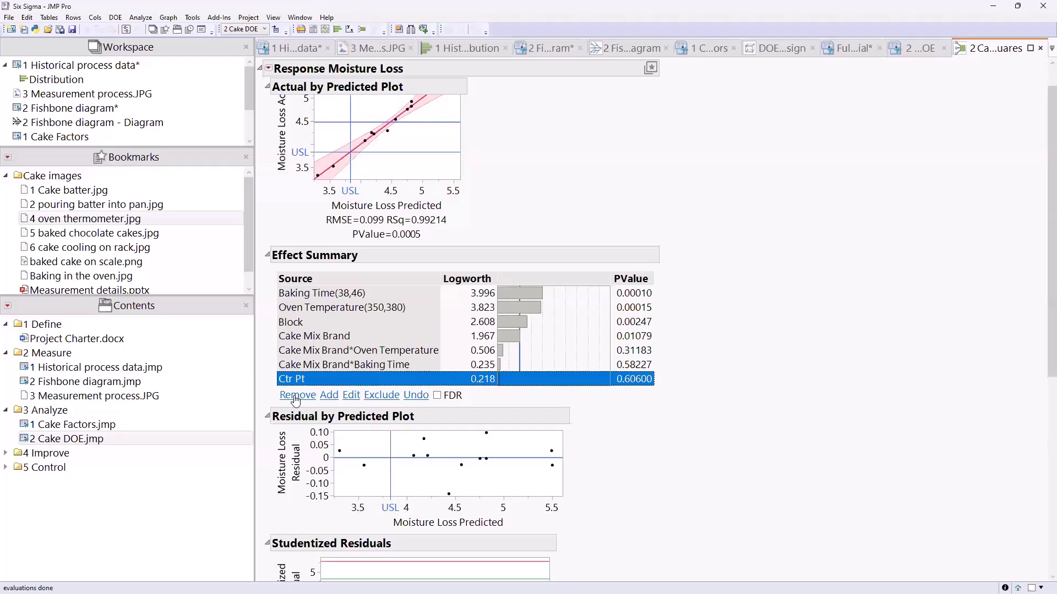
{"action": "left_click", "coordinate": [296, 396]}
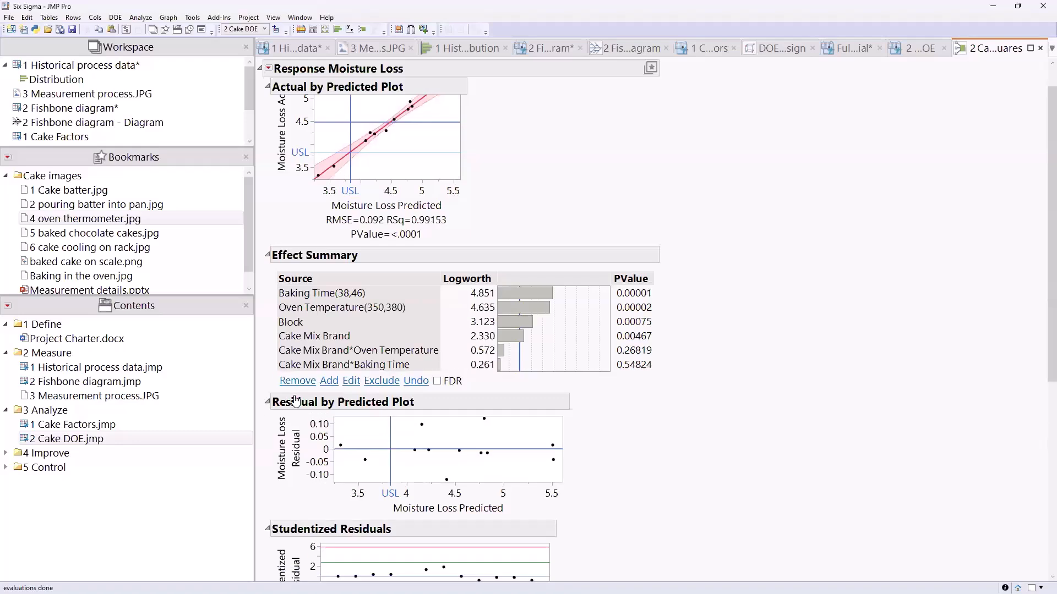
Step: Remove the Cake Mix Brand*Baking Time and Cake Mix Brand*Oven Temperature interactions from the model
{"action": "left_click", "coordinate": [302, 367]}
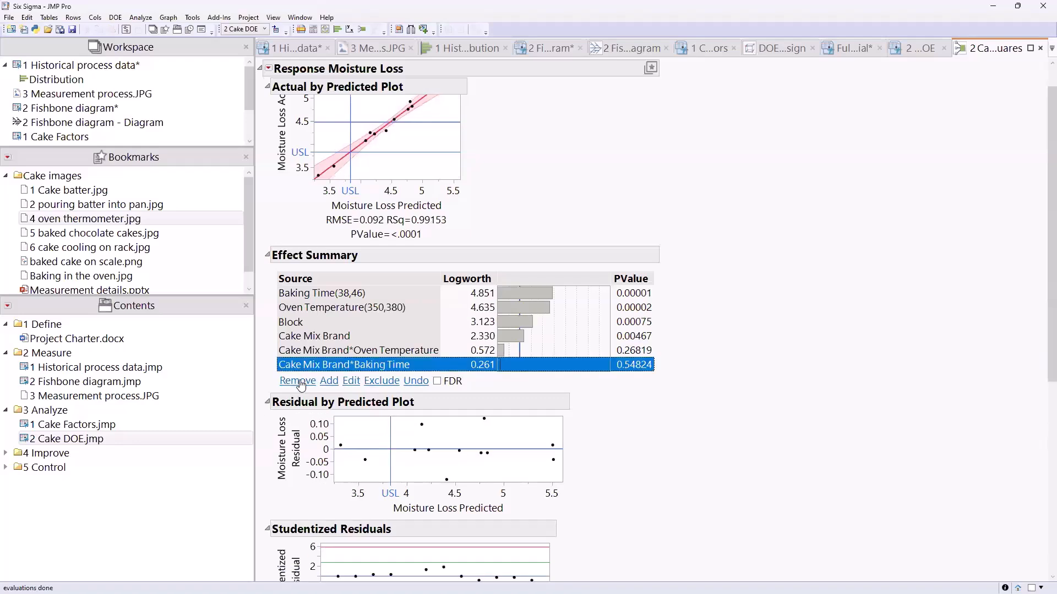
{"action": "left_click", "coordinate": [297, 381]}
{"action": "left_click", "coordinate": [300, 352]}
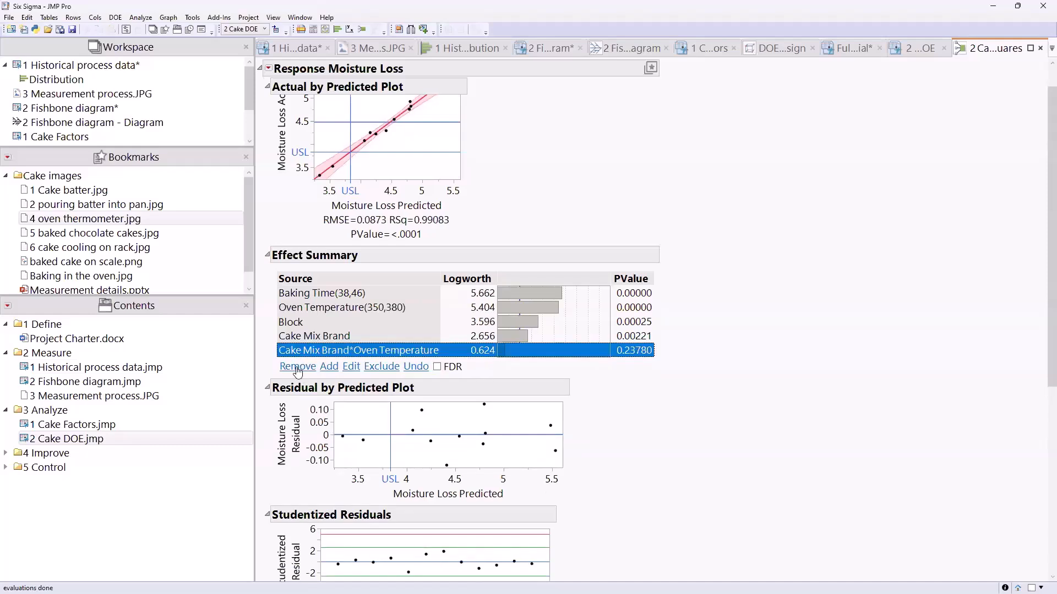
{"action": "left_click", "coordinate": [297, 367]}
Step: Collapse the Residual by Predicted Plot and Studentized Residuals reports, and enlarge the Prediction Profiler graphs
{"action": "mouse_move", "coordinate": [604, 361]}
{"action": "left_mouse_down"}
{"action": "mouse_move", "coordinate": [642, 281]}
{"action": "mouse_move", "coordinate": [575, 352]}
{"action": "mouse_move", "coordinate": [630, 367]}
{"action": "left_mouse_up"}
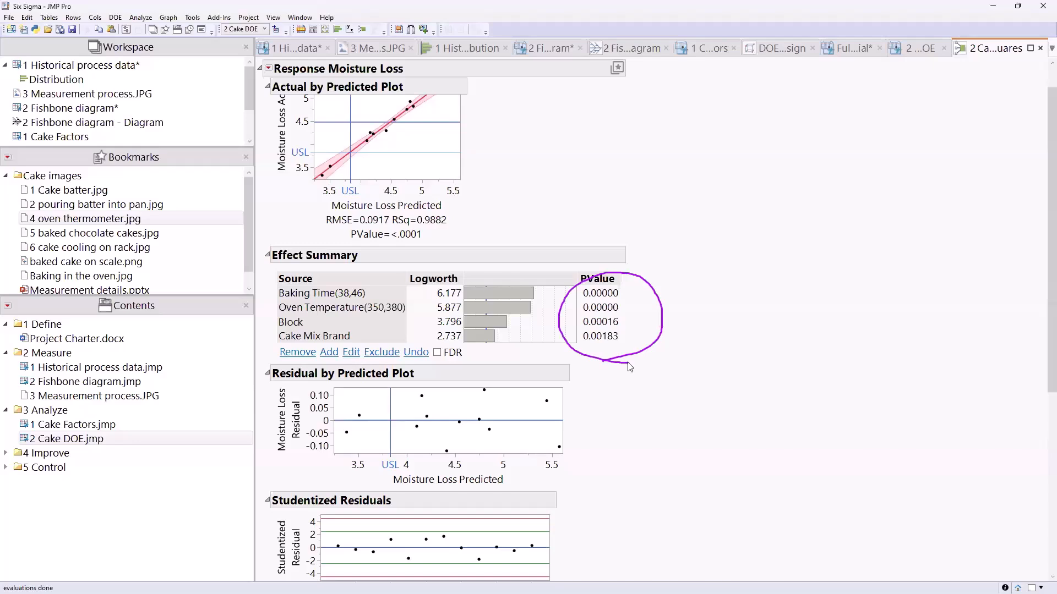
{"action": "left_click", "coordinate": [268, 373]}
{"action": "left_click", "coordinate": [268, 393]}
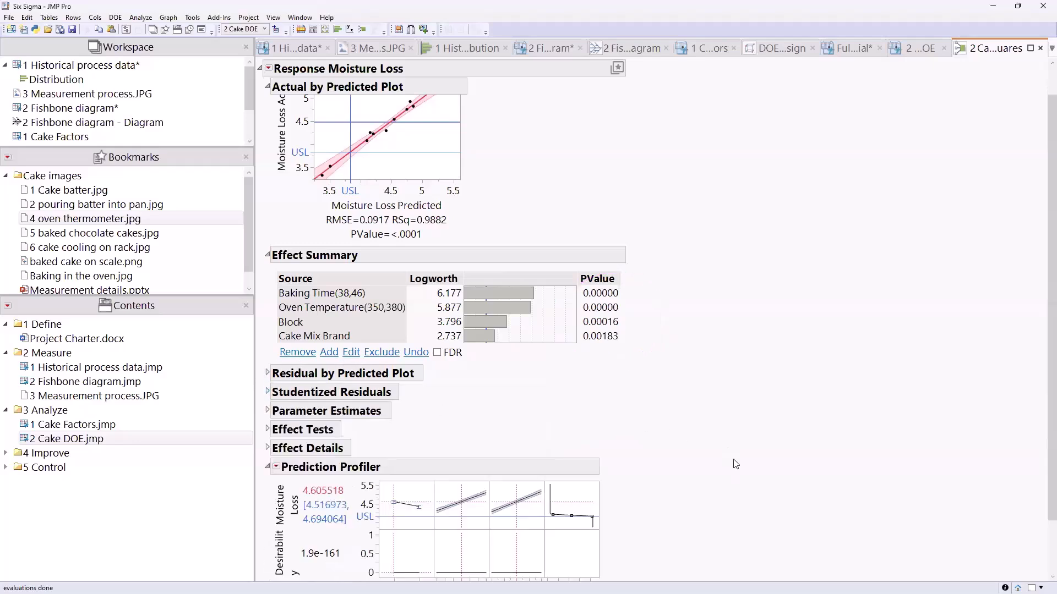
{"action": "scroll", "coordinate": [732, 454], "scroll_direction": "down", "scroll_amount": 3}
{"action": "left_click_drag", "start_coordinate": [597, 518], "coordinate": [721, 537]}
{"action": "scroll", "coordinate": [875, 473], "scroll_direction": "down", "scroll_amount": 1}
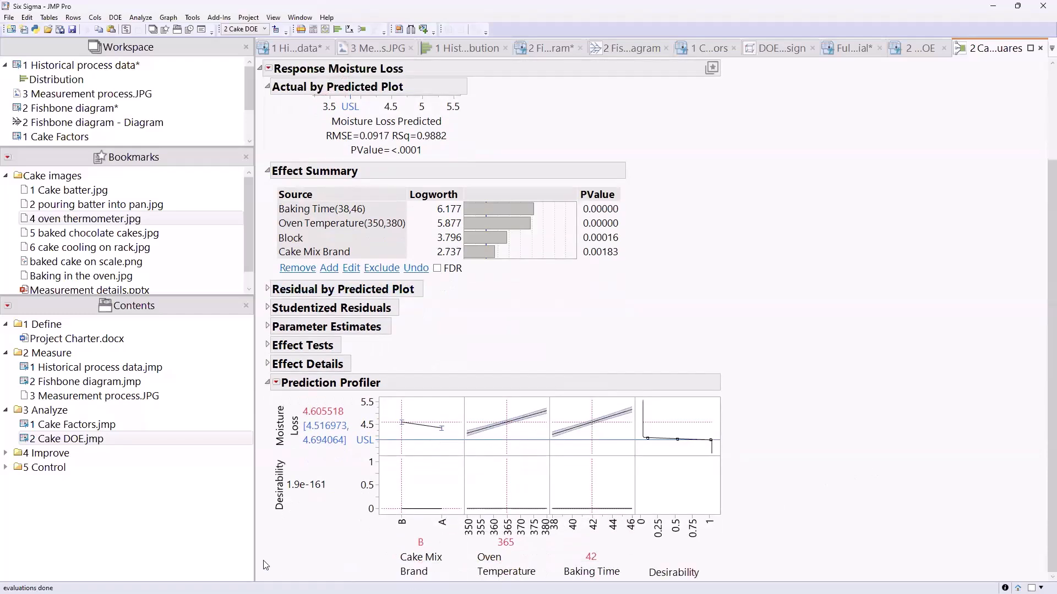
Step: Set Cake Mix Brand to A in the Prediction Profiler, and maximize desirability for the moisture loss model
{"action": "mouse_move", "coordinate": [301, 545]}
{"action": "left_mouse_down"}
{"action": "mouse_move", "coordinate": [380, 545]}
{"action": "mouse_move", "coordinate": [368, 567]}
{"action": "left_mouse_up"}
{"action": "mouse_move", "coordinate": [318, 557]}
{"action": "left_mouse_down"}
{"action": "mouse_move", "coordinate": [281, 398]}
{"action": "mouse_move", "coordinate": [302, 431]}
{"action": "left_mouse_up"}
{"action": "left_click", "coordinate": [442, 485]}
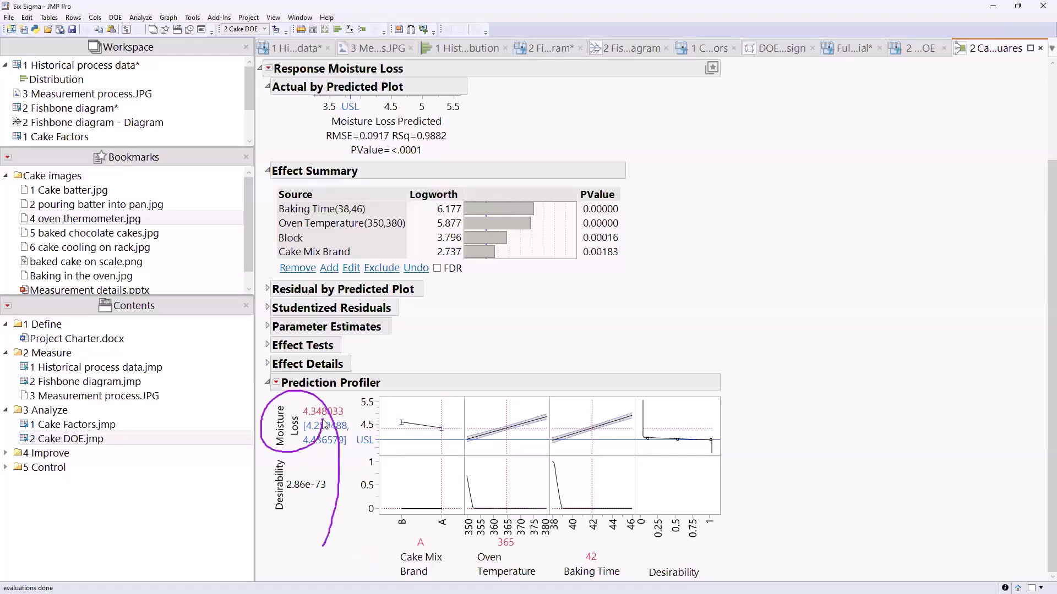
{"action": "left_click", "coordinate": [276, 383]}
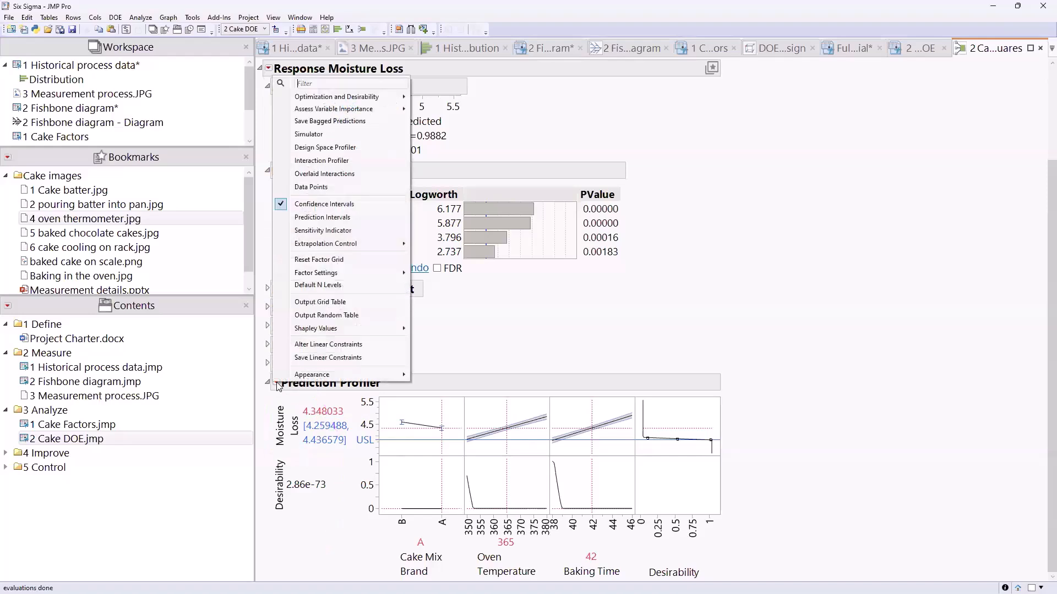
{"action": "mouse_move", "coordinate": [357, 98]}
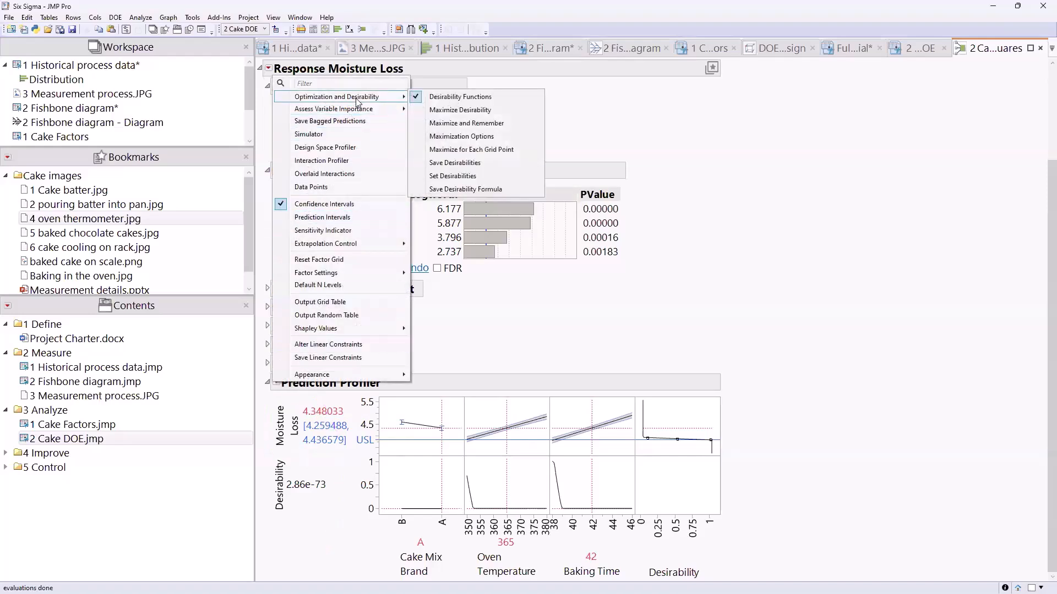
{"action": "left_click", "coordinate": [457, 111]}
{"action": "mouse_move", "coordinate": [309, 549]}
{"action": "left_mouse_down"}
{"action": "mouse_move", "coordinate": [361, 550]}
{"action": "mouse_move", "coordinate": [356, 539]}
{"action": "mouse_move", "coordinate": [392, 551]}
{"action": "mouse_move", "coordinate": [373, 570]}
{"action": "left_mouse_up"}
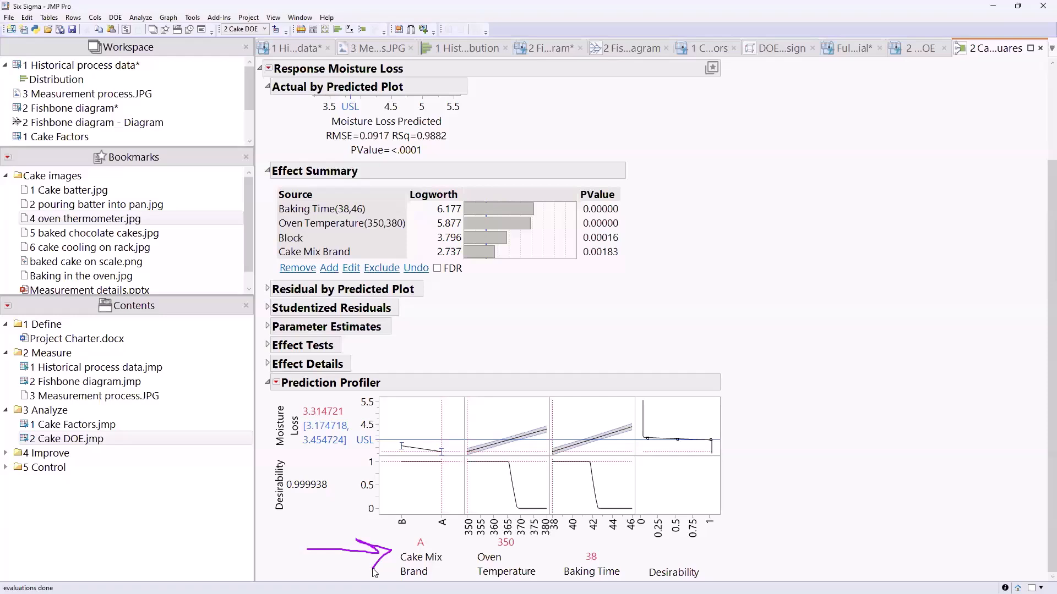
Step: Open Cake DOE Optimal.jmp from the 4 Improve folder and run its saved Optimal settings analysis
{"action": "left_click", "coordinate": [5, 453]}
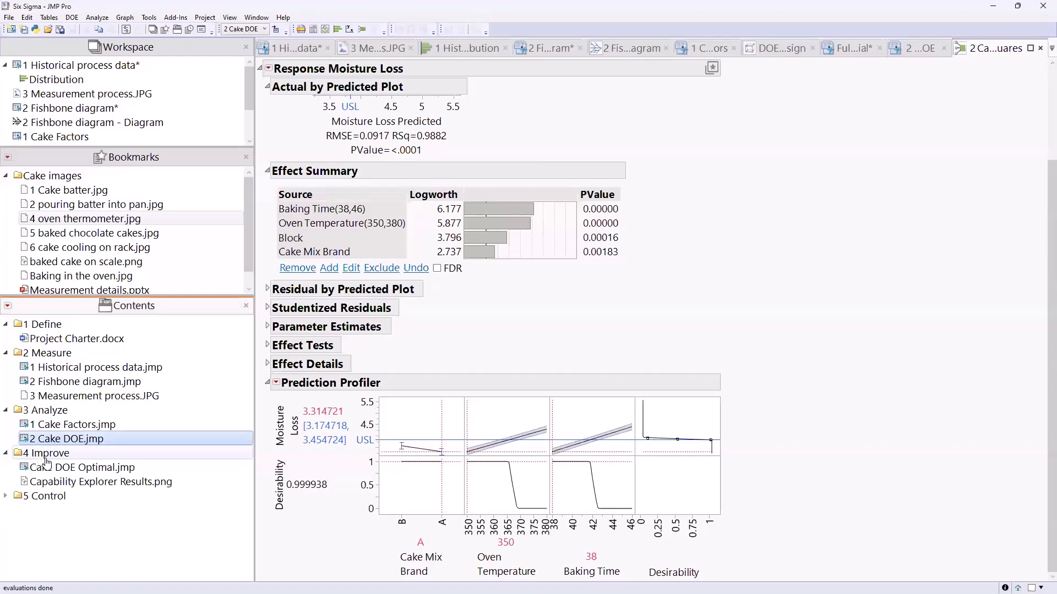
{"action": "double_click", "coordinate": [74, 472]}
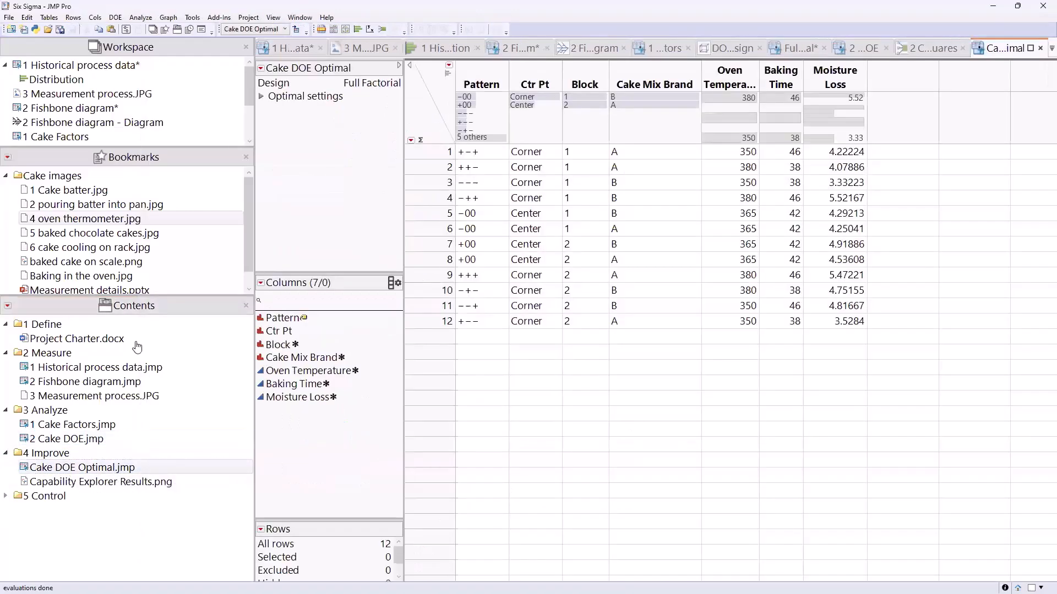
{"action": "left_click", "coordinate": [262, 97]}
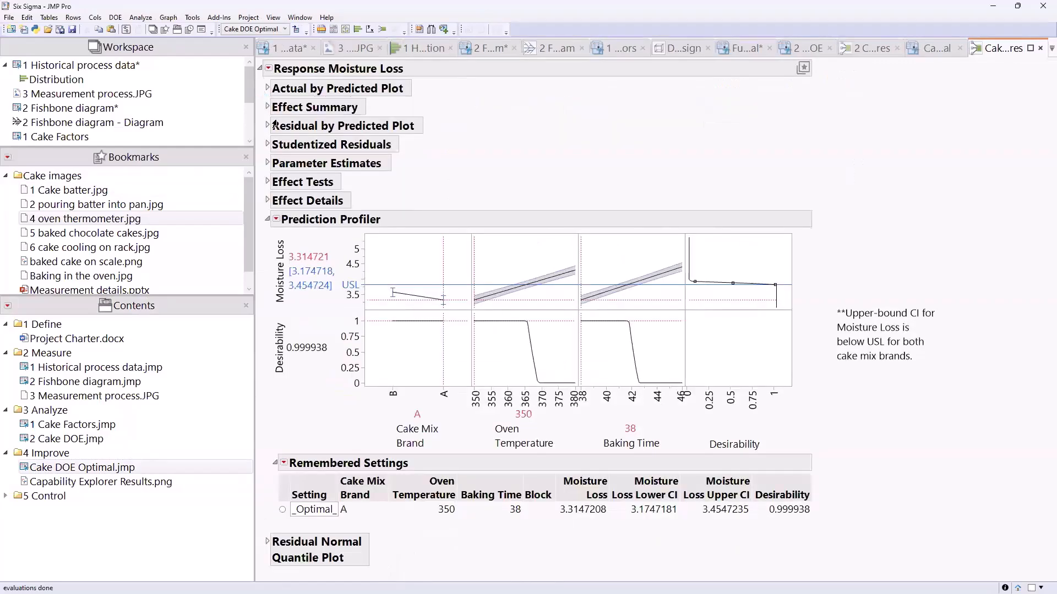
{"action": "left_click_drag", "start_coordinate": [309, 421], "coordinate": [354, 429]}
{"action": "mouse_move", "coordinate": [912, 415]}
{"action": "left_mouse_down"}
{"action": "mouse_move", "coordinate": [909, 285]}
{"action": "mouse_move", "coordinate": [827, 332]}
{"action": "mouse_move", "coordinate": [902, 395]}
{"action": "left_mouse_up"}
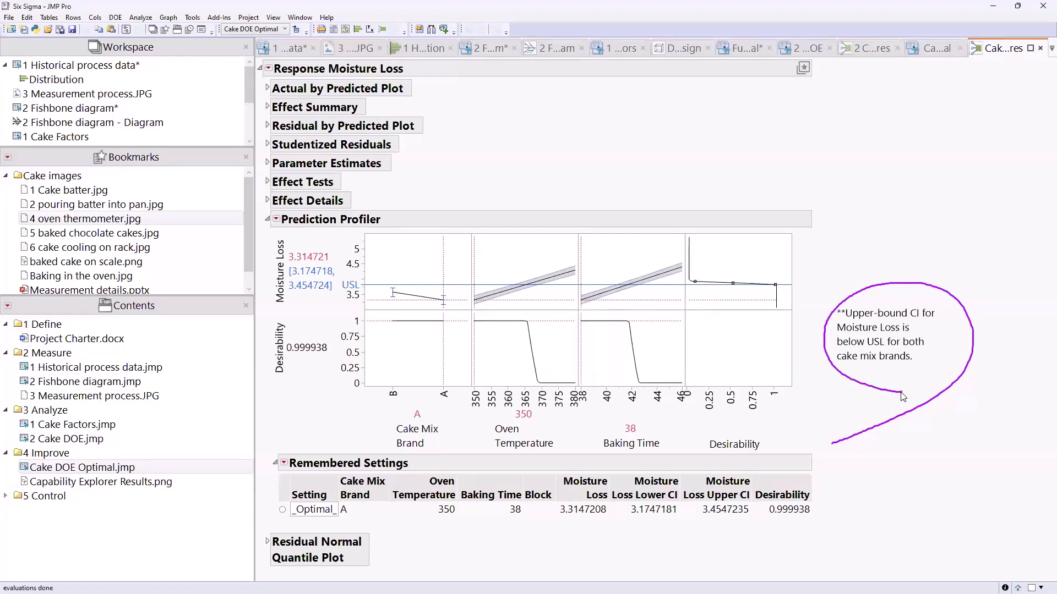
{"action": "key", "text": "Escape"}
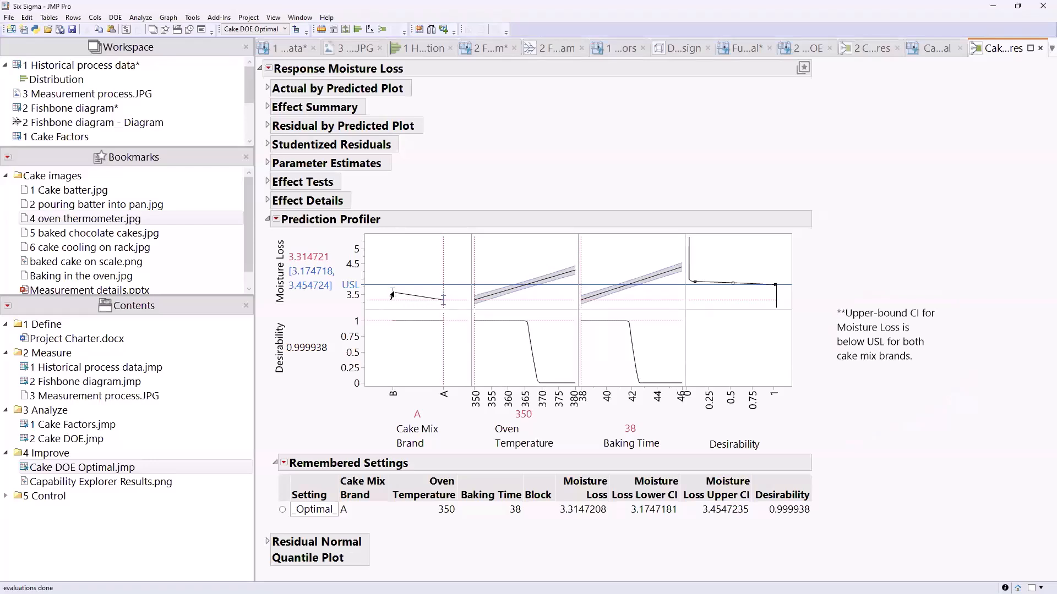
Step: Check the profiler's predicted moisture loss and confidence interval for Cake Mix Brand B, and return the brand to A
{"action": "mouse_move", "coordinate": [315, 430]}
{"action": "left_mouse_down"}
{"action": "mouse_move", "coordinate": [416, 411]}
{"action": "mouse_move", "coordinate": [436, 385]}
{"action": "mouse_move", "coordinate": [458, 405]}
{"action": "left_mouse_up"}
{"action": "key", "text": "Escape"}
{"action": "left_click", "coordinate": [396, 271]}
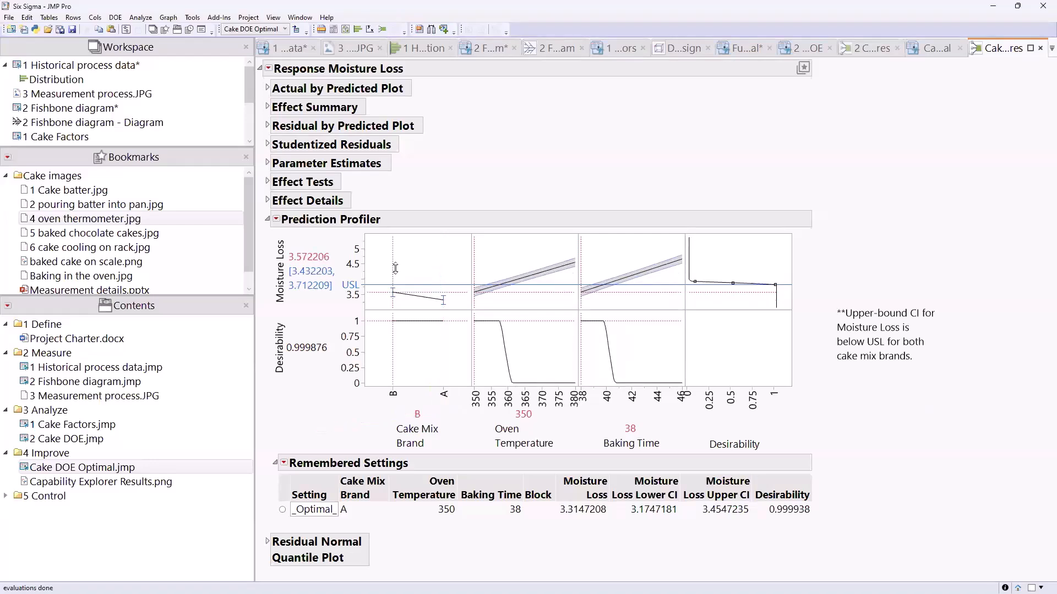
{"action": "mouse_move", "coordinate": [298, 417]}
{"action": "left_mouse_down"}
{"action": "mouse_move", "coordinate": [346, 353]}
{"action": "mouse_move", "coordinate": [350, 300]}
{"action": "mouse_move", "coordinate": [275, 292]}
{"action": "mouse_move", "coordinate": [345, 298]}
{"action": "left_mouse_up"}
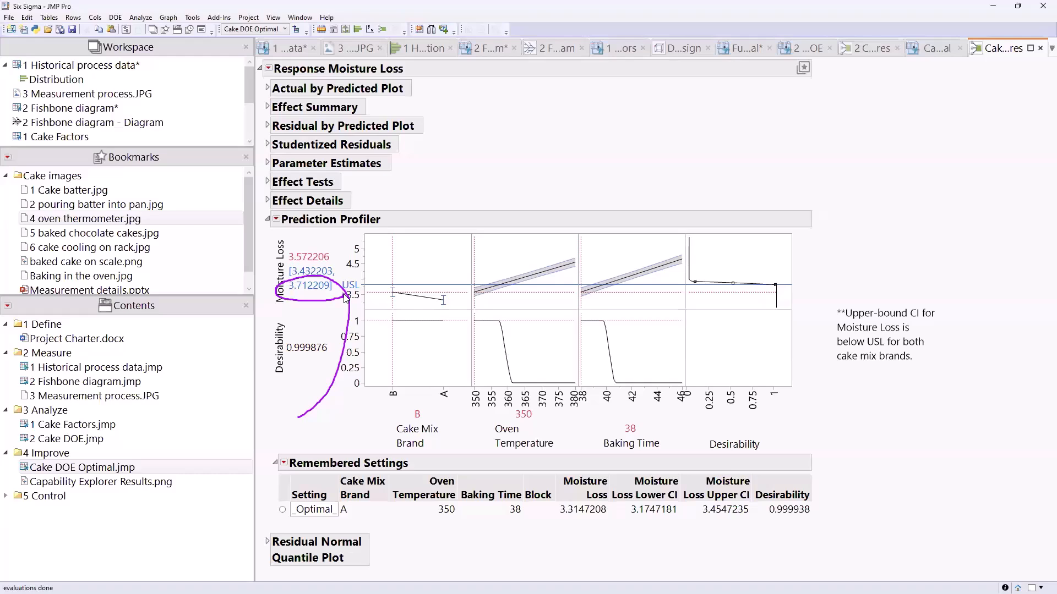
{"action": "key", "text": "Escape"}
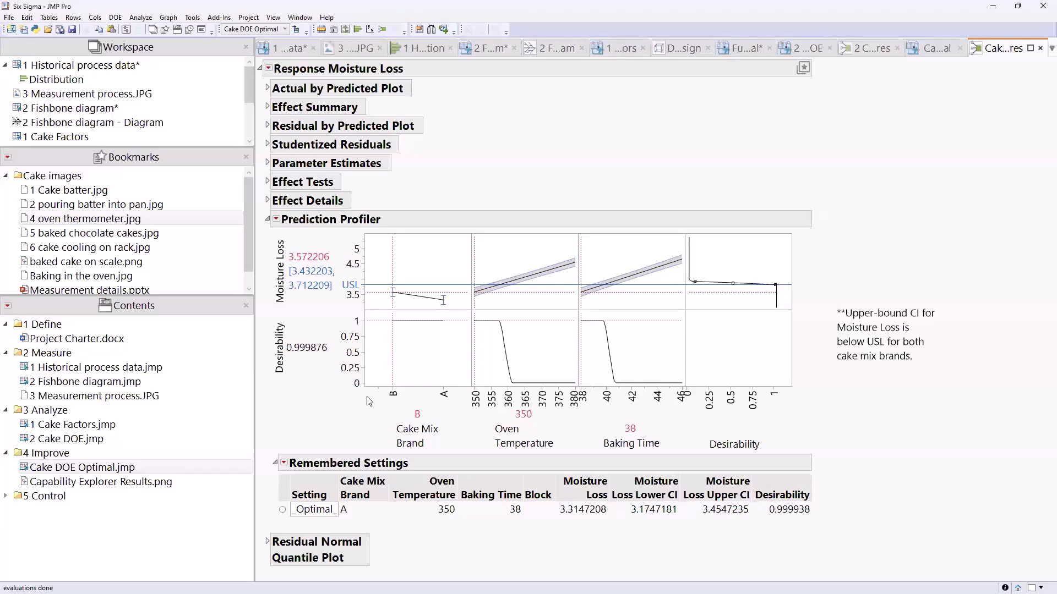
{"action": "mouse_move", "coordinate": [297, 426]}
{"action": "left_mouse_down"}
{"action": "mouse_move", "coordinate": [369, 411]}
{"action": "mouse_move", "coordinate": [387, 421]}
{"action": "mouse_move", "coordinate": [370, 444]}
{"action": "left_mouse_up"}
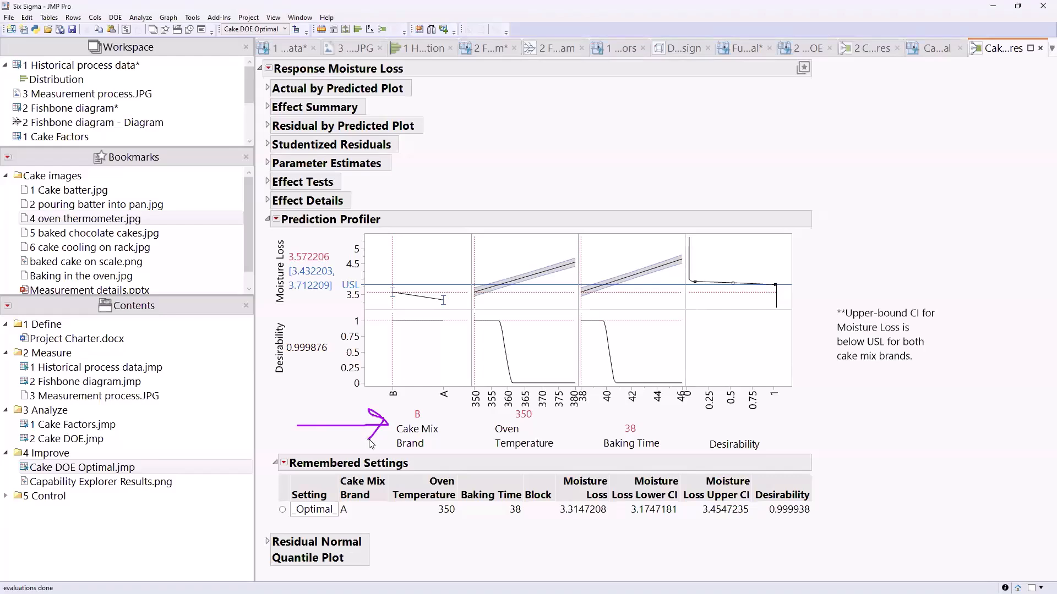
{"action": "key", "text": "Escape"}
{"action": "mouse_move", "coordinate": [470, 464]}
{"action": "left_mouse_down"}
{"action": "mouse_move", "coordinate": [551, 461]}
{"action": "mouse_move", "coordinate": [508, 405]}
{"action": "mouse_move", "coordinate": [521, 424]}
{"action": "mouse_move", "coordinate": [553, 412]}
{"action": "left_mouse_up"}
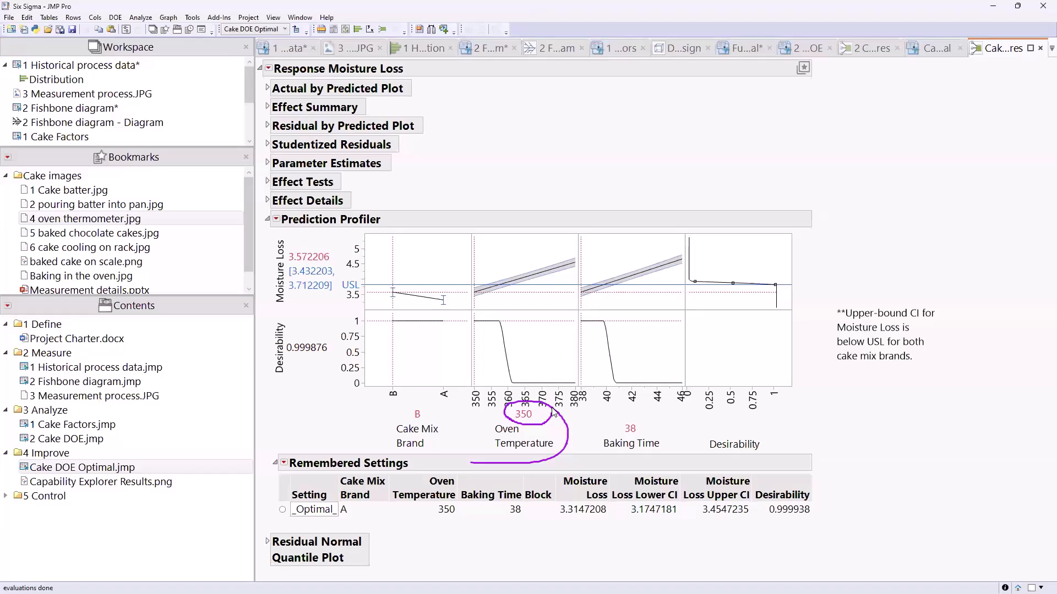
{"action": "key", "text": "Escape"}
{"action": "left_click_drag", "start_coordinate": [390, 358], "coordinate": [433, 352]}
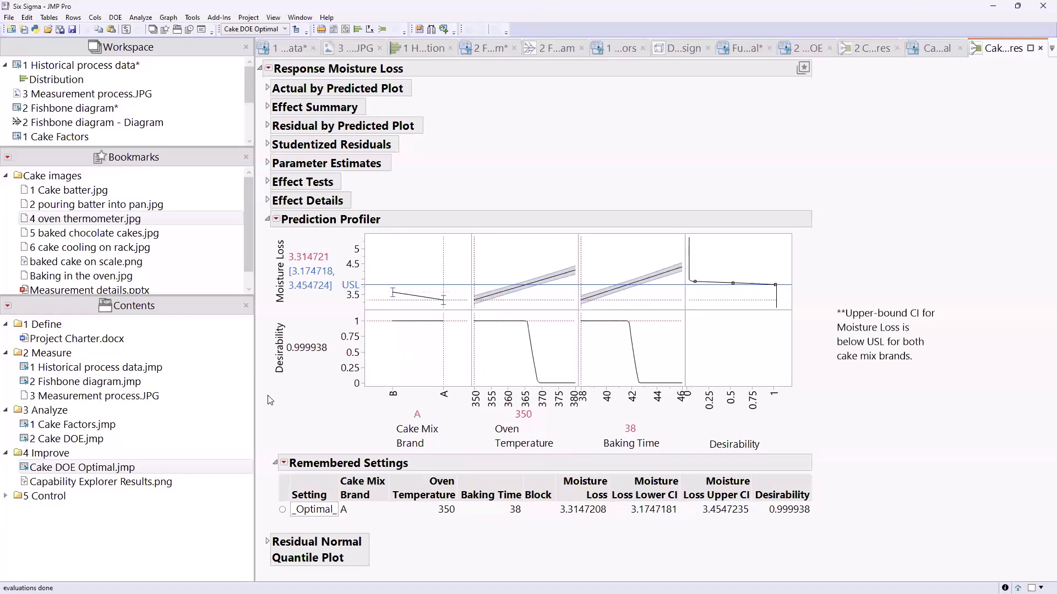
Step: Add the Simulator to the Prediction Profiler of the optimal settings report
{"action": "left_click", "coordinate": [277, 219]}
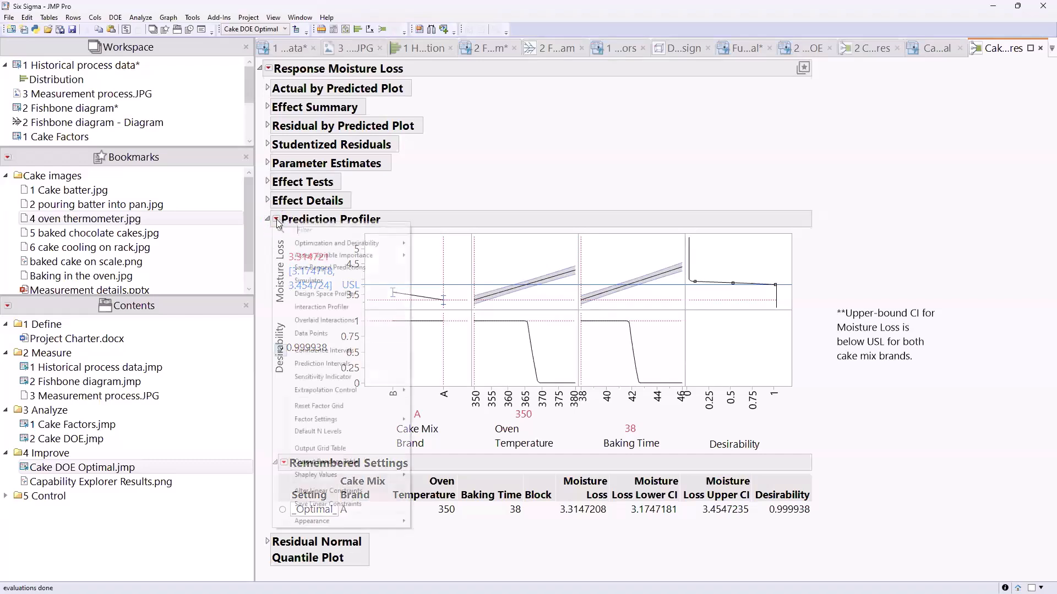
{"action": "left_click", "coordinate": [309, 283]}
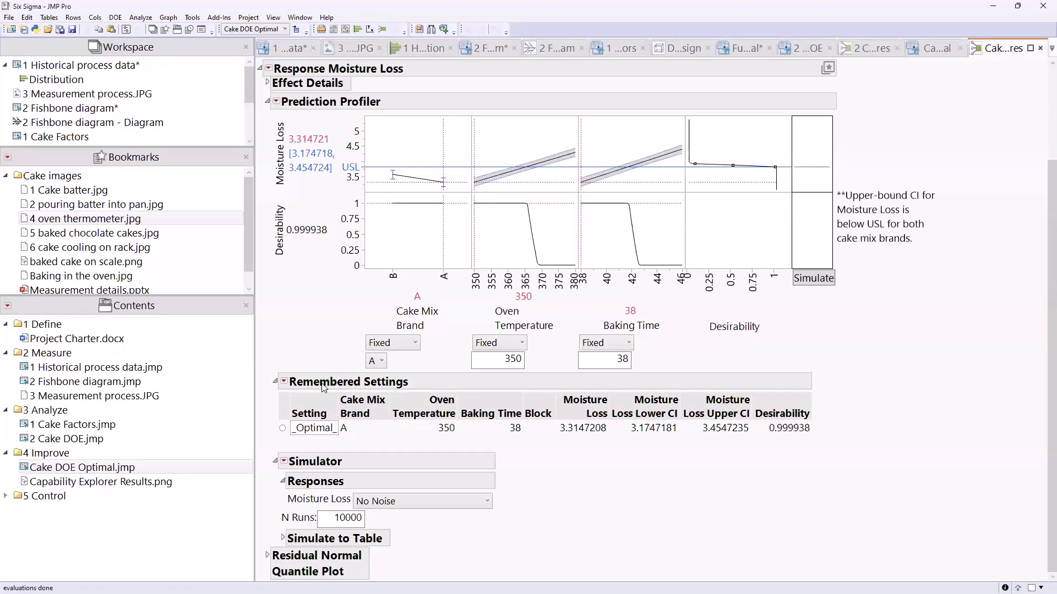
{"action": "mouse_move", "coordinate": [287, 334]}
{"action": "left_mouse_down"}
{"action": "mouse_move", "coordinate": [339, 267]}
{"action": "mouse_move", "coordinate": [351, 190]}
{"action": "left_mouse_up"}
{"action": "mouse_move", "coordinate": [349, 146]}
{"action": "left_mouse_down"}
{"action": "mouse_move", "coordinate": [270, 145]}
{"action": "mouse_move", "coordinate": [314, 185]}
{"action": "mouse_move", "coordinate": [355, 180]}
{"action": "left_mouse_up"}
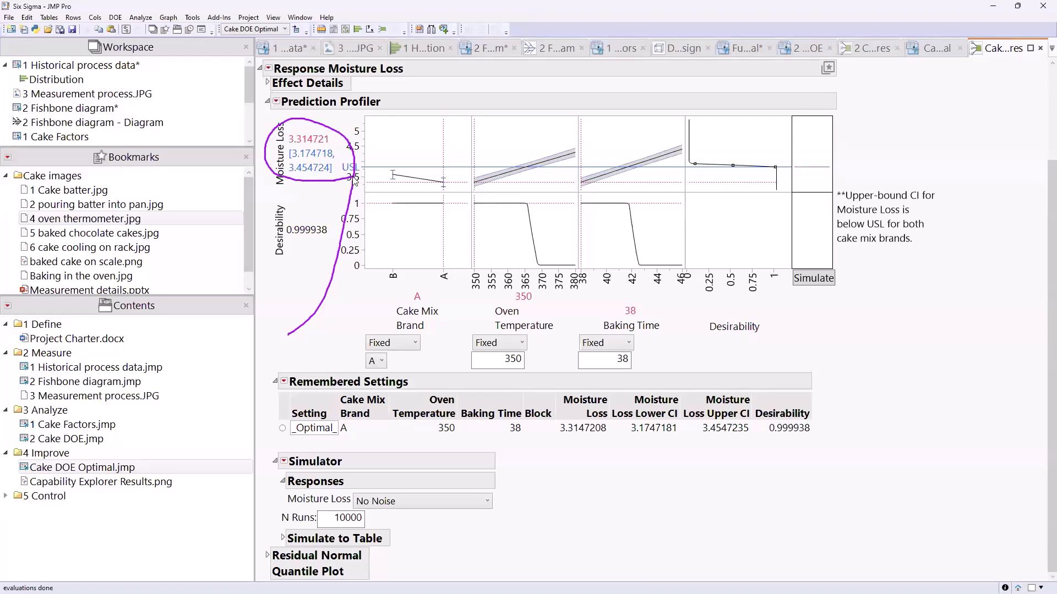
Step: Make Cake Mix Brand a random factor in the Simulator, with probabilities of 0.25 for B and 0.75 for A
{"action": "mouse_move", "coordinate": [303, 332]}
{"action": "left_mouse_down"}
{"action": "mouse_move", "coordinate": [355, 335]}
{"action": "mouse_move", "coordinate": [348, 346]}
{"action": "left_mouse_up"}
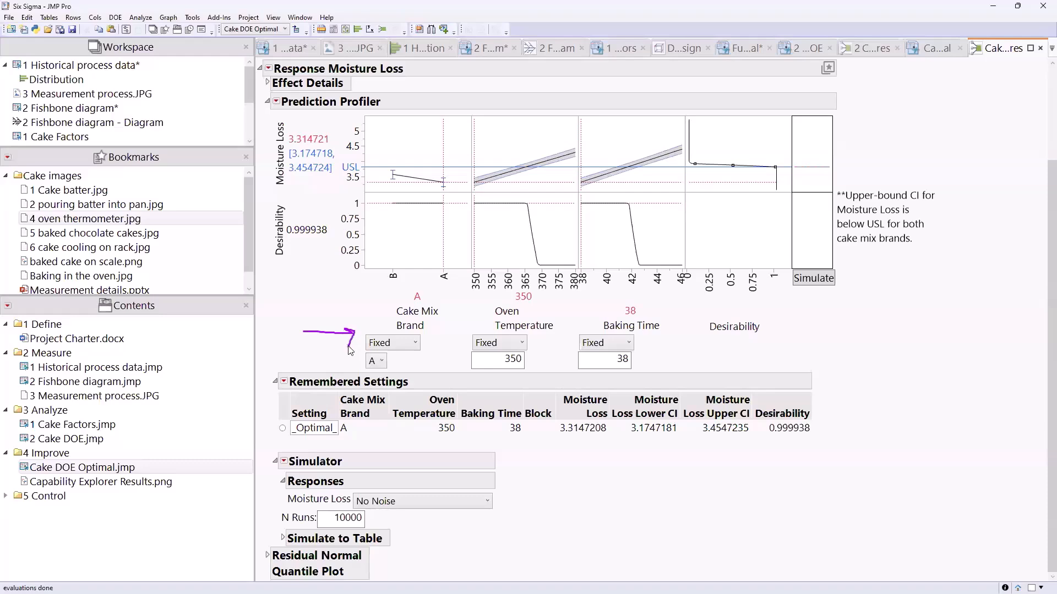
{"action": "left_click", "coordinate": [413, 347]}
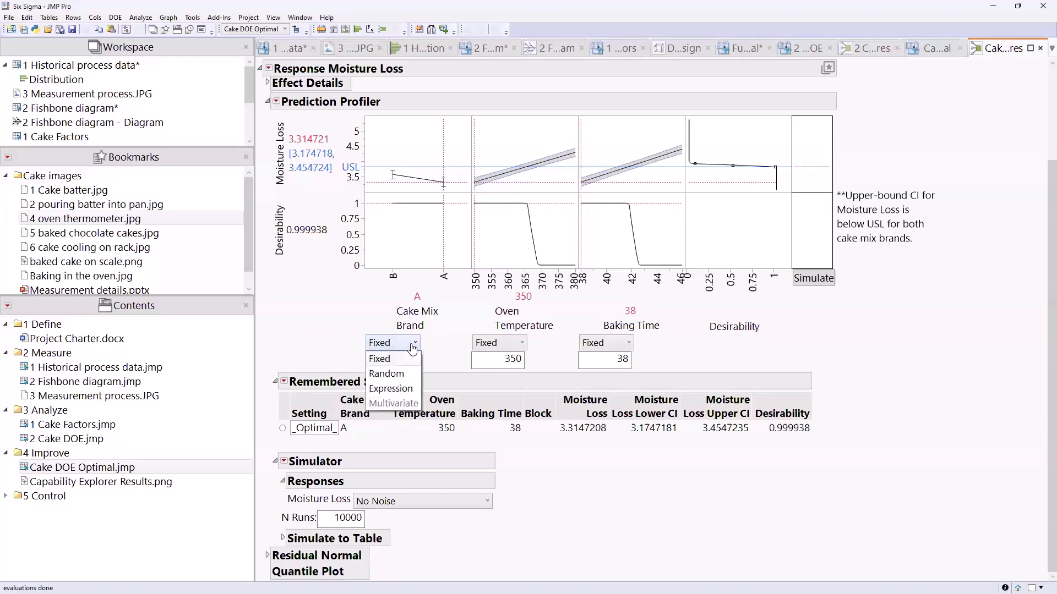
{"action": "left_click", "coordinate": [405, 375]}
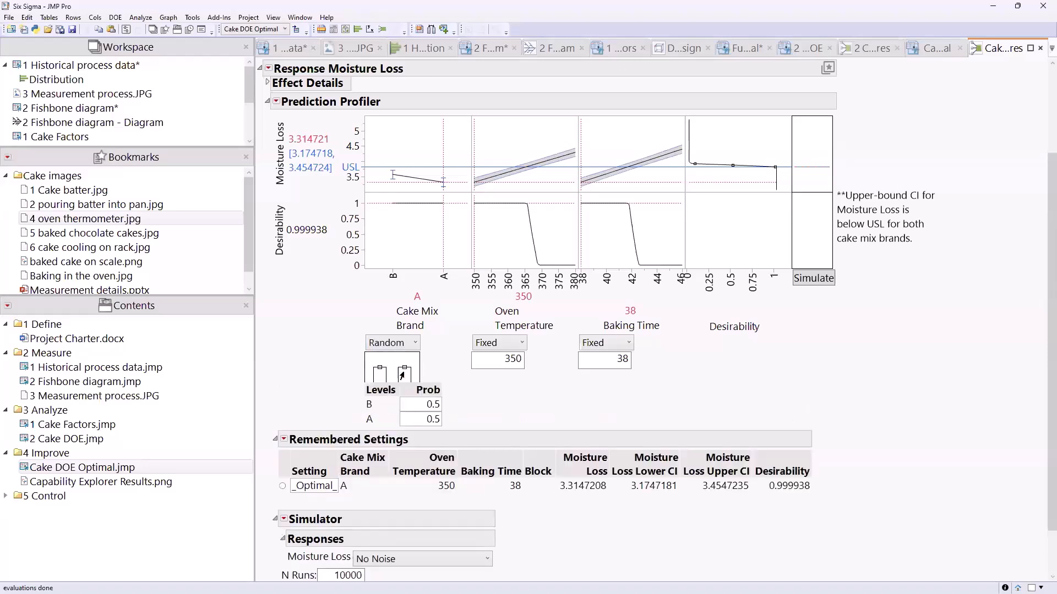
{"action": "left_click", "coordinate": [415, 417]}
{"action": "key", "text": "BackSpace"}
{"action": "type", "text": "75"}
{"action": "key", "text": "Return"}
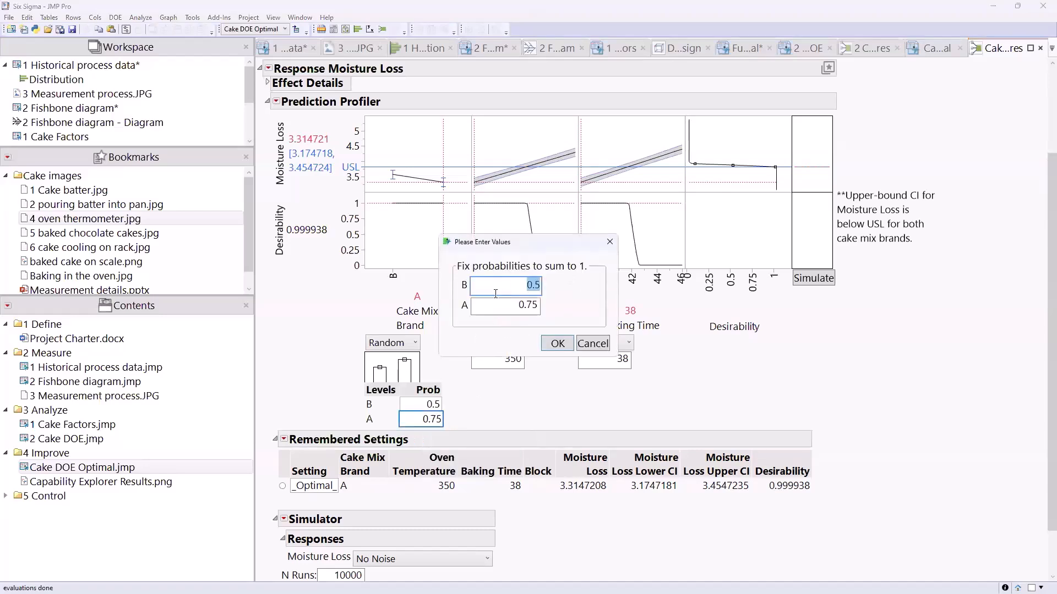
{"action": "type", "text": "25"}
{"action": "left_click", "coordinate": [557, 344]}
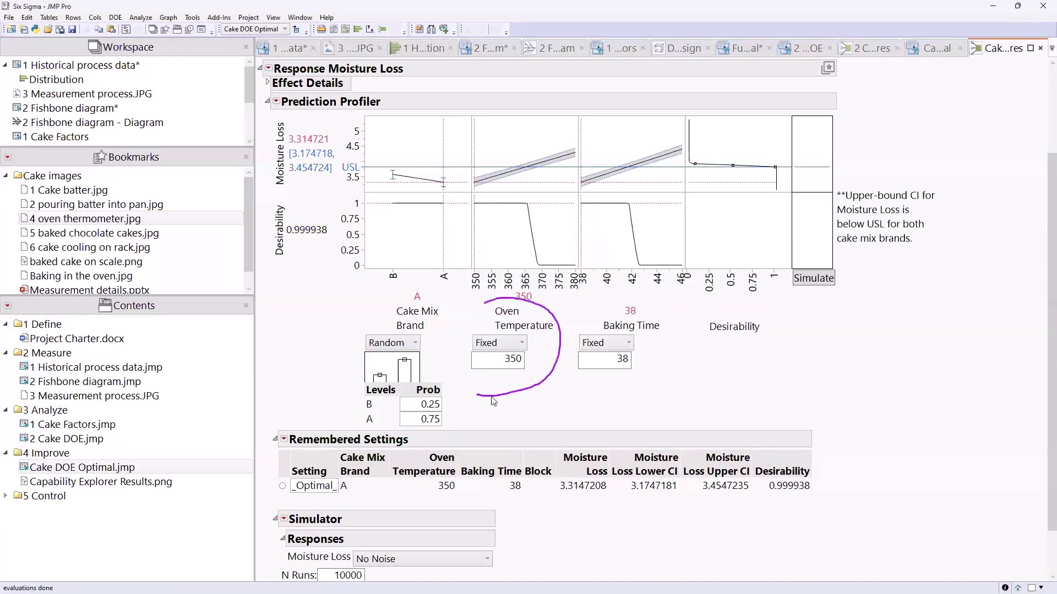
Step: Make Oven Temperature a random factor in the Simulator, with a Normal distribution and a mean of 350
{"action": "left_click", "coordinate": [520, 346]}
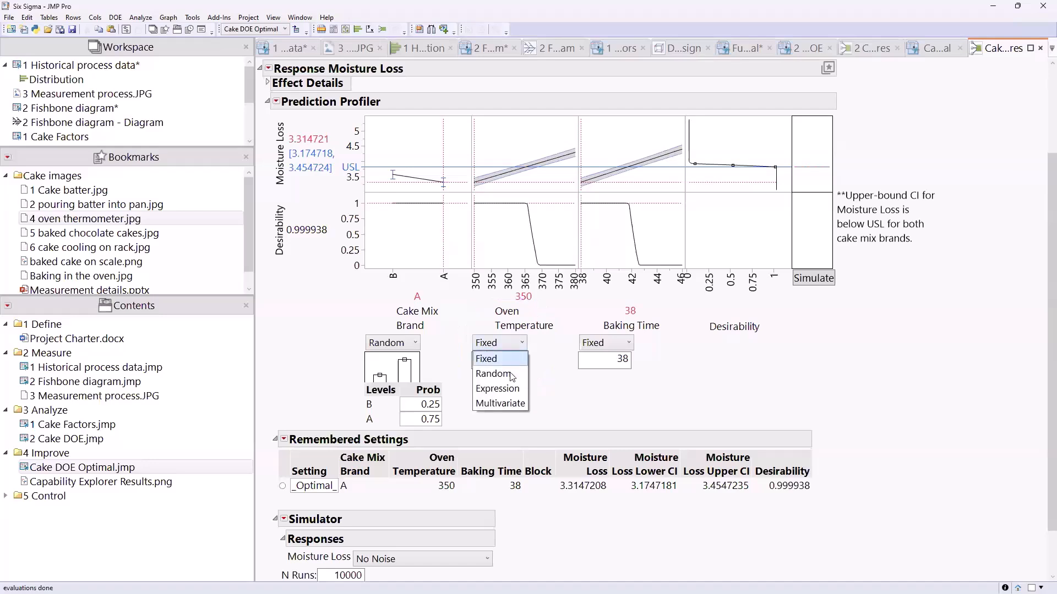
{"action": "left_click", "coordinate": [511, 368]}
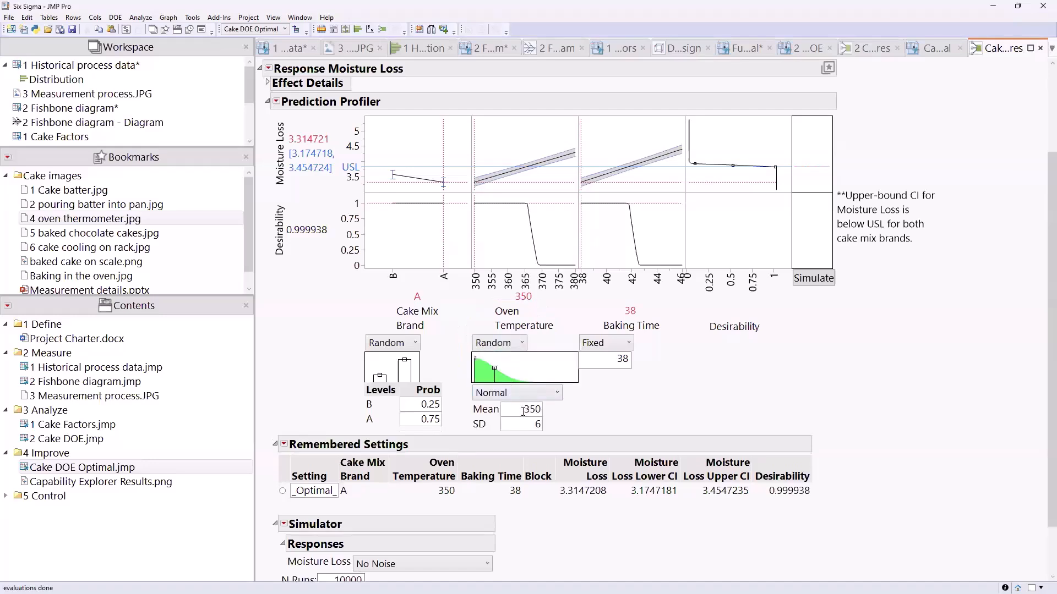
{"action": "double_click", "coordinate": [535, 412]}
{"action": "type", "text": "352"}
{"action": "key", "text": "BackSpace"}
{"action": "type", "text": "0"}
{"action": "left_click", "coordinate": [593, 417]}
{"action": "mouse_move", "coordinate": [592, 414]}
{"action": "left_mouse_down"}
{"action": "mouse_move", "coordinate": [550, 422]}
{"action": "mouse_move", "coordinate": [563, 436]}
{"action": "left_mouse_up"}
{"action": "mouse_move", "coordinate": [611, 391]}
{"action": "left_mouse_down"}
{"action": "mouse_move", "coordinate": [622, 302]}
{"action": "mouse_move", "coordinate": [593, 393]}
{"action": "mouse_move", "coordinate": [664, 398]}
{"action": "left_mouse_up"}
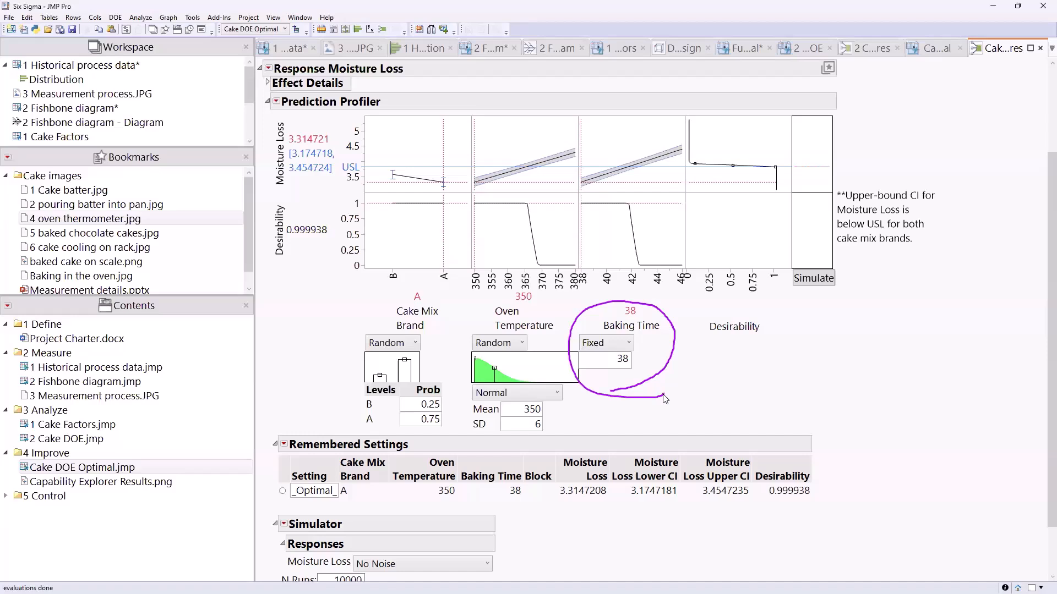
Step: Run the simulation with Baking Time kept fixed at 38, and review the moisture loss distribution and defect rate
{"action": "mouse_move", "coordinate": [801, 313]}
{"action": "left_mouse_down"}
{"action": "mouse_move", "coordinate": [817, 313]}
{"action": "mouse_move", "coordinate": [822, 263]}
{"action": "mouse_move", "coordinate": [789, 285]}
{"action": "mouse_move", "coordinate": [827, 321]}
{"action": "left_mouse_up"}
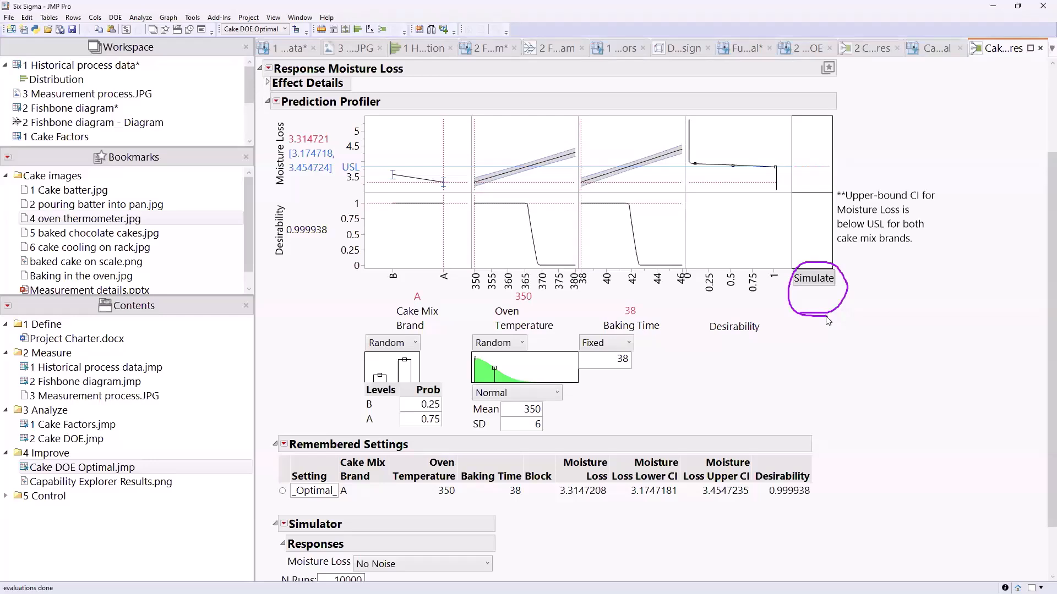
{"action": "mouse_move", "coordinate": [827, 316]}
{"action": "left_mouse_down"}
{"action": "mouse_move", "coordinate": [742, 380]}
{"action": "mouse_move", "coordinate": [610, 388]}
{"action": "mouse_move", "coordinate": [647, 405]}
{"action": "left_mouse_up"}
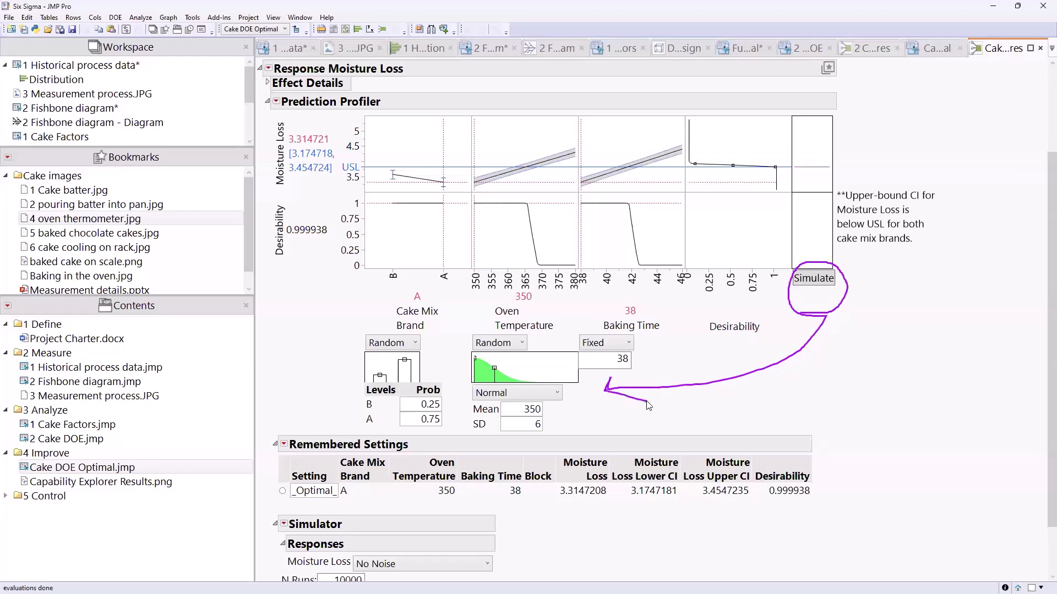
{"action": "left_click", "coordinate": [814, 284]}
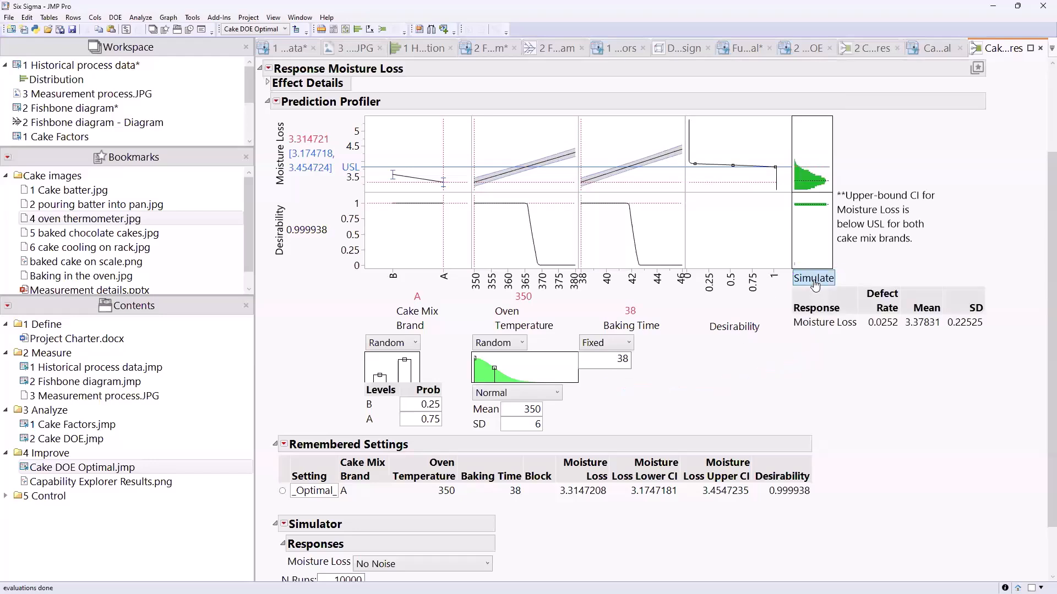
{"action": "mouse_move", "coordinate": [867, 136]}
{"action": "left_mouse_down"}
{"action": "mouse_move", "coordinate": [839, 184]}
{"action": "mouse_move", "coordinate": [792, 148]}
{"action": "mouse_move", "coordinate": [855, 163]}
{"action": "left_mouse_up"}
{"action": "mouse_move", "coordinate": [855, 163]}
{"action": "left_mouse_down"}
{"action": "mouse_move", "coordinate": [791, 161]}
{"action": "mouse_move", "coordinate": [803, 171]}
{"action": "left_mouse_up"}
{"action": "mouse_move", "coordinate": [868, 362]}
{"action": "left_mouse_down"}
{"action": "mouse_move", "coordinate": [885, 359]}
{"action": "mouse_move", "coordinate": [880, 270]}
{"action": "mouse_move", "coordinate": [865, 351]}
{"action": "mouse_move", "coordinate": [881, 360]}
{"action": "left_mouse_up"}
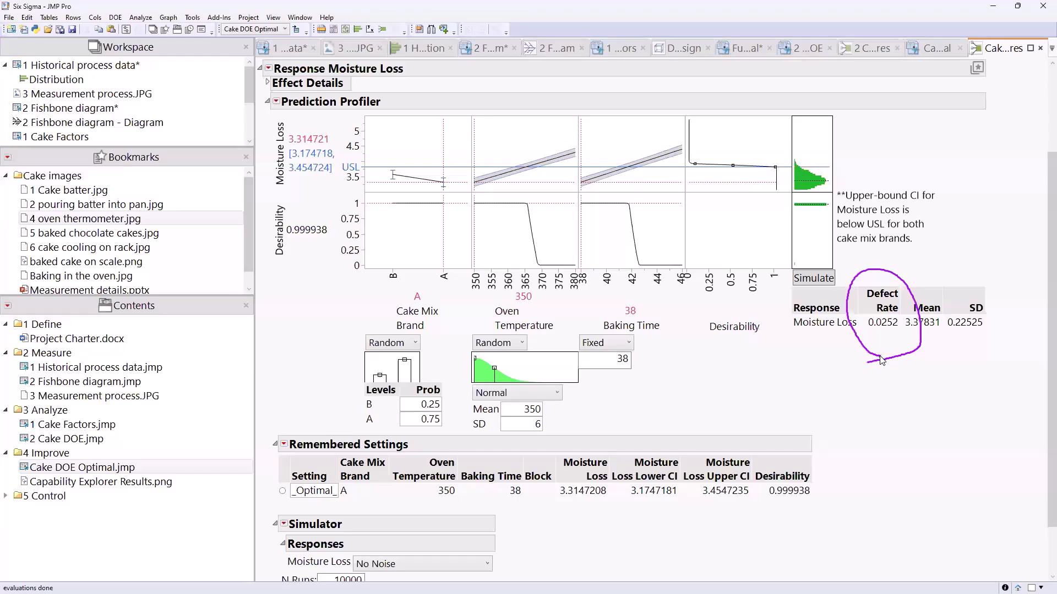
Step: Set the Oven Temperature distribution's mean to 355 and its standard deviation to 3
{"action": "double_click", "coordinate": [528, 410]}
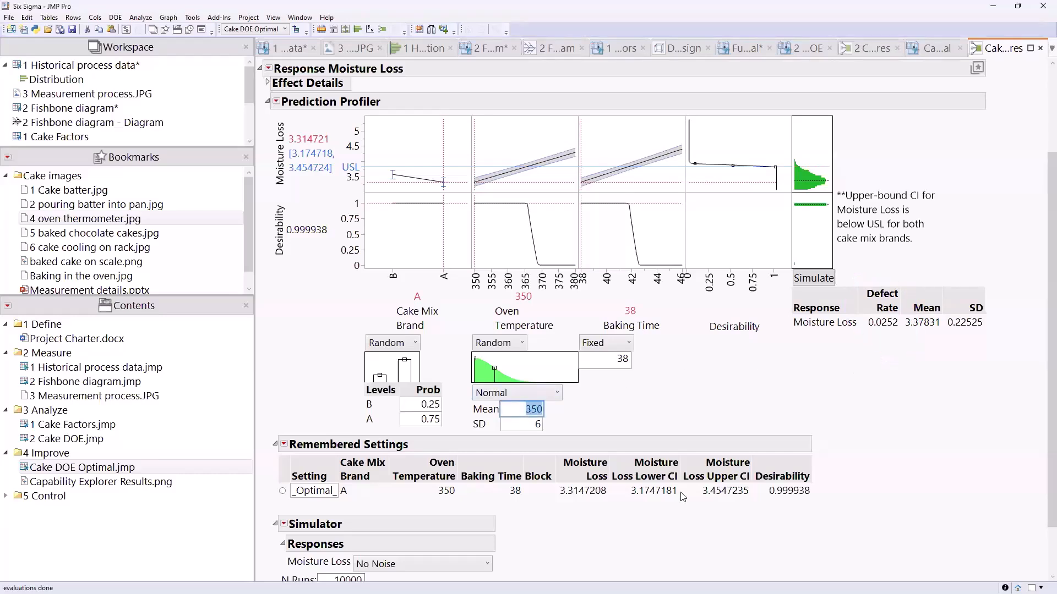
{"action": "type", "text": "355"}
{"action": "key", "text": "Tab"}
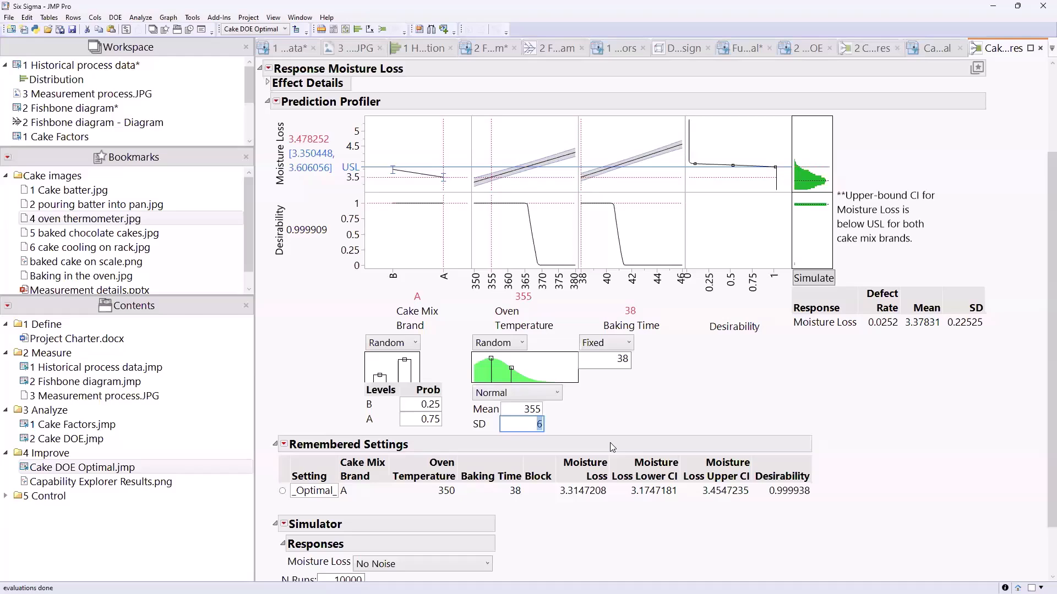
{"action": "type", "text": "3"}
{"action": "key", "text": "Return"}
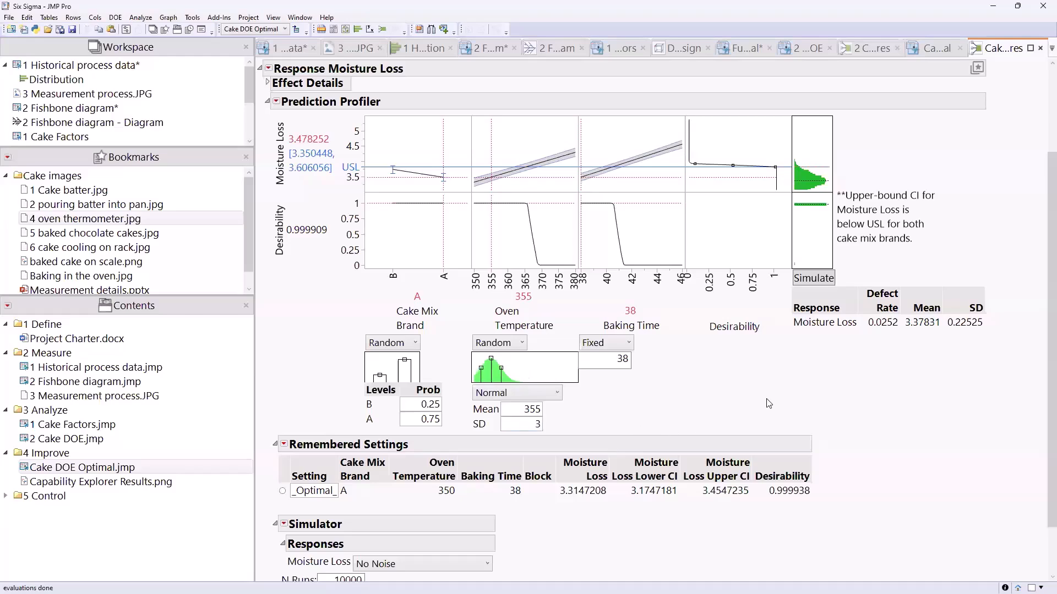
Step: Rerun the simulation with the changed Oven Temperature distribution and review the moisture loss defect rate
{"action": "left_click", "coordinate": [808, 278]}
{"action": "mouse_move", "coordinate": [852, 361]}
{"action": "left_mouse_down"}
{"action": "mouse_move", "coordinate": [911, 331]}
{"action": "mouse_move", "coordinate": [889, 287]}
{"action": "mouse_move", "coordinate": [875, 357]}
{"action": "left_mouse_up"}
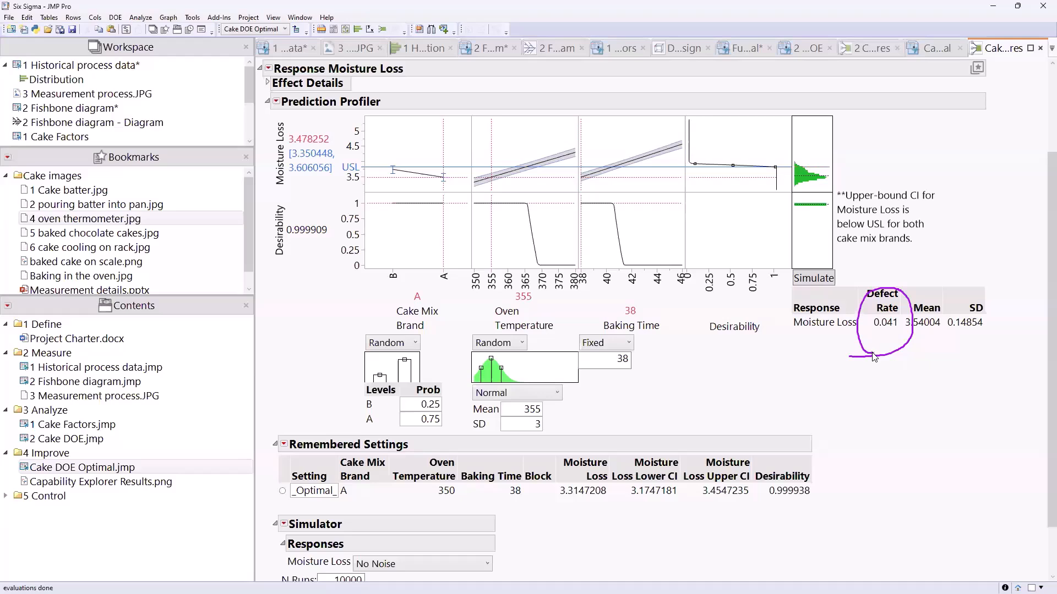
{"action": "left_click_drag", "start_coordinate": [684, 417], "coordinate": [562, 418]}
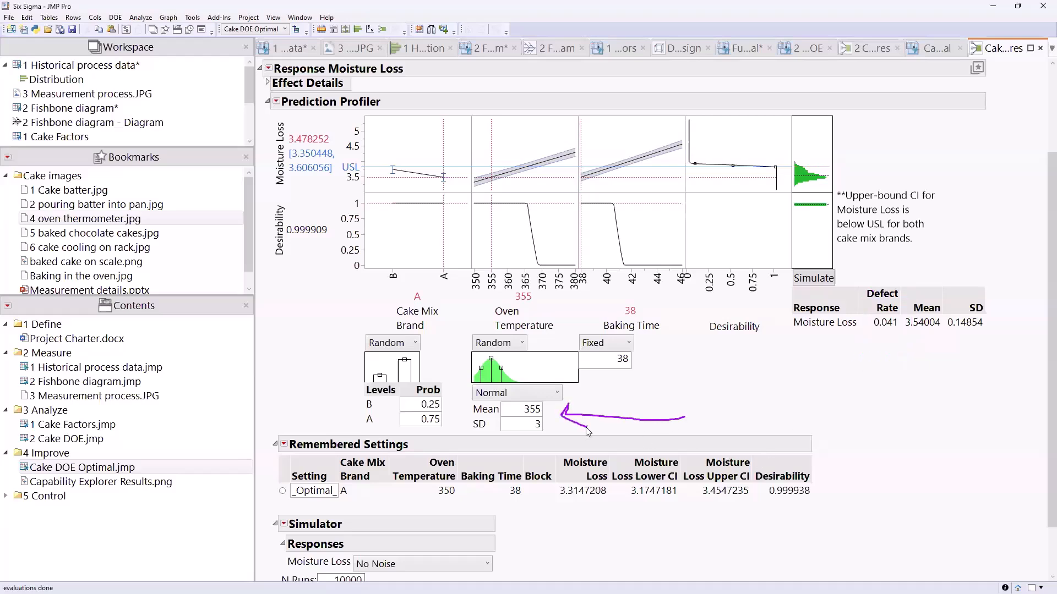
{"action": "mouse_move", "coordinate": [740, 388]}
{"action": "left_mouse_down"}
{"action": "mouse_move", "coordinate": [846, 308]}
{"action": "mouse_move", "coordinate": [802, 268]}
{"action": "mouse_move", "coordinate": [814, 295]}
{"action": "mouse_move", "coordinate": [854, 296]}
{"action": "left_mouse_up"}
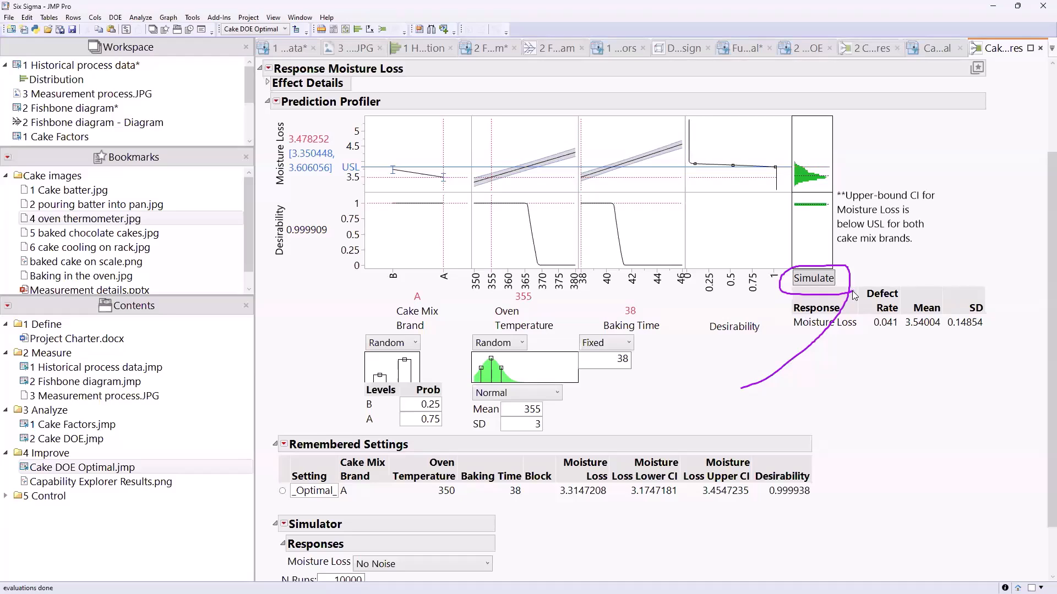
{"action": "key", "text": "Escape"}
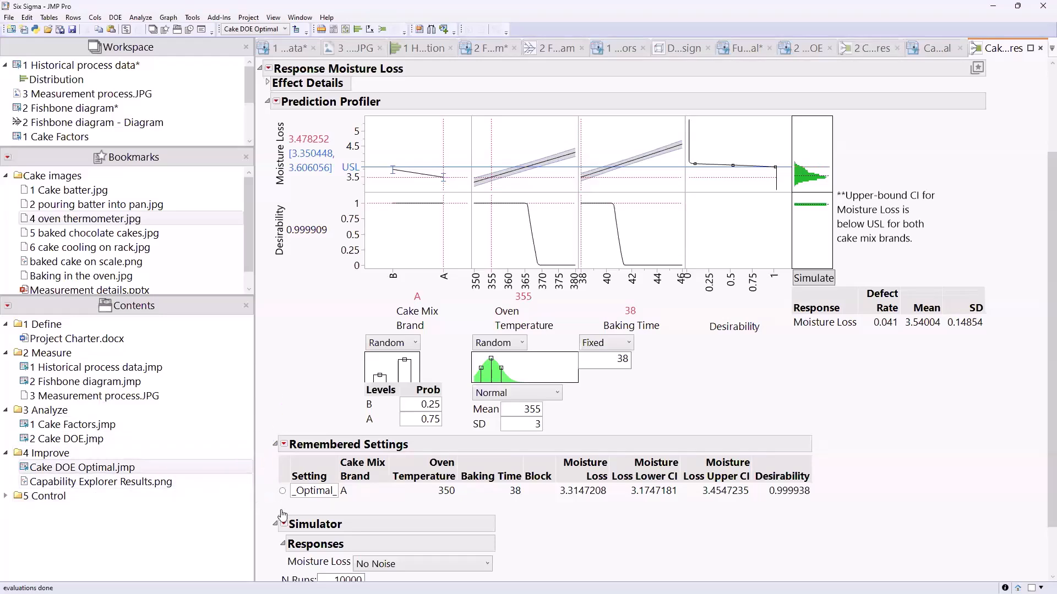
Step: Set the Simulator's number of runs to 100 and output the simulated results to a new data table
{"action": "scroll", "coordinate": [290, 525], "scroll_direction": "down", "scroll_amount": 2}
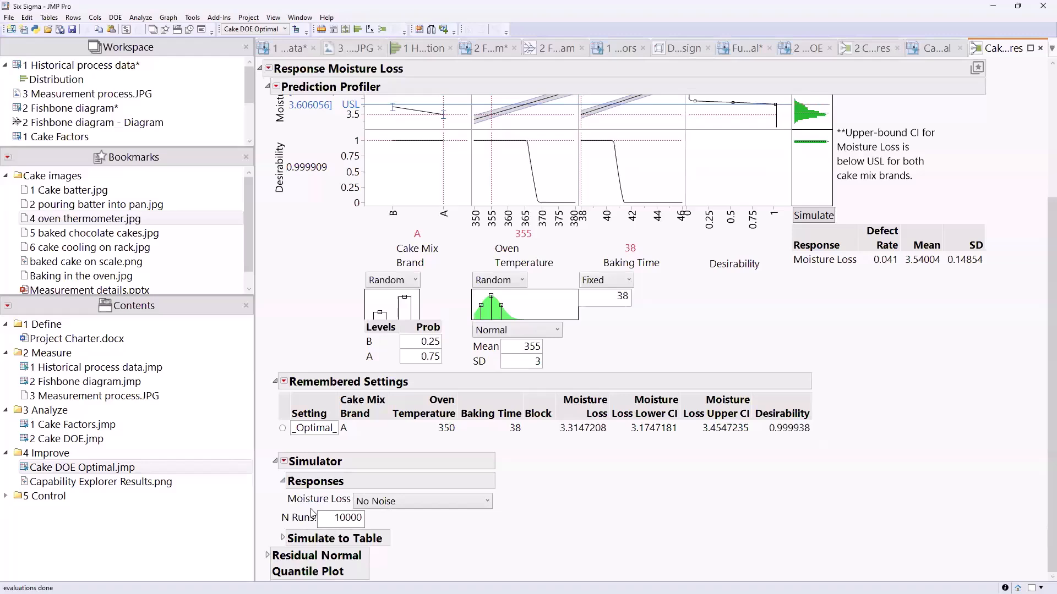
{"action": "left_click", "coordinate": [283, 538]}
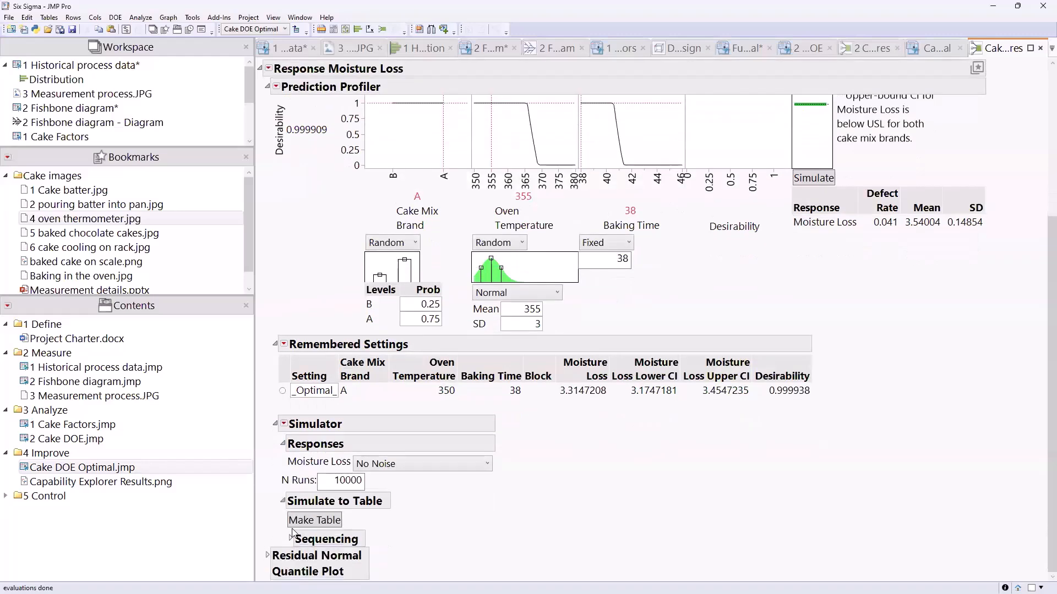
{"action": "double_click", "coordinate": [353, 481]}
{"action": "type", "text": "100"}
{"action": "left_click", "coordinate": [316, 520]}
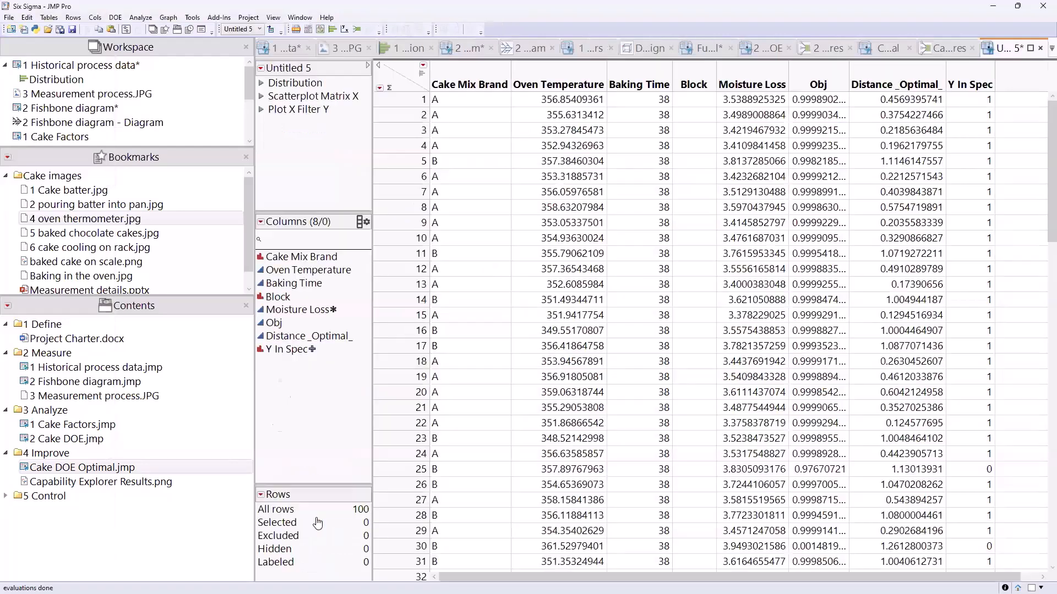
Step: Show the column header graphs in the simulated table and check Cake Mix Brand, Oven Temperature, Baking Time and Moisture Loss
{"action": "left_click", "coordinate": [423, 79]}
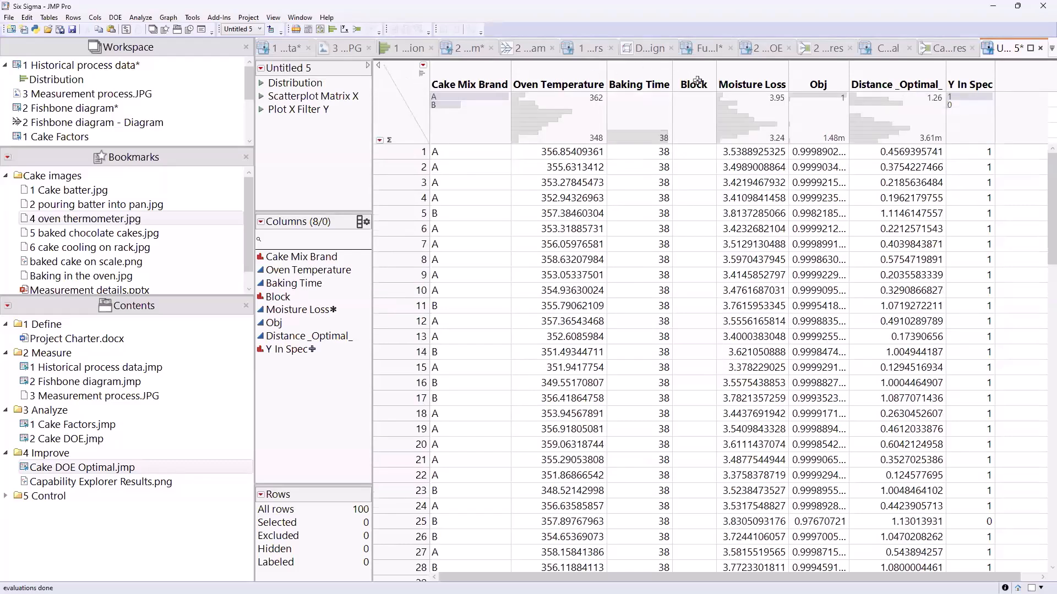
{"action": "left_click", "coordinate": [464, 79]}
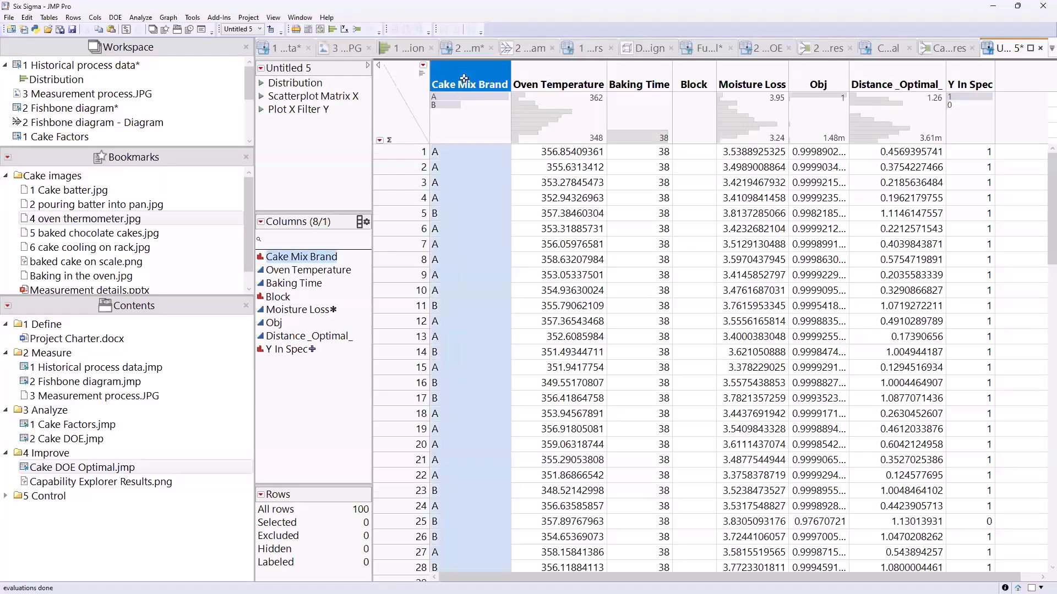
{"action": "left_click", "coordinate": [560, 76]}
{"action": "left_click", "coordinate": [635, 77]}
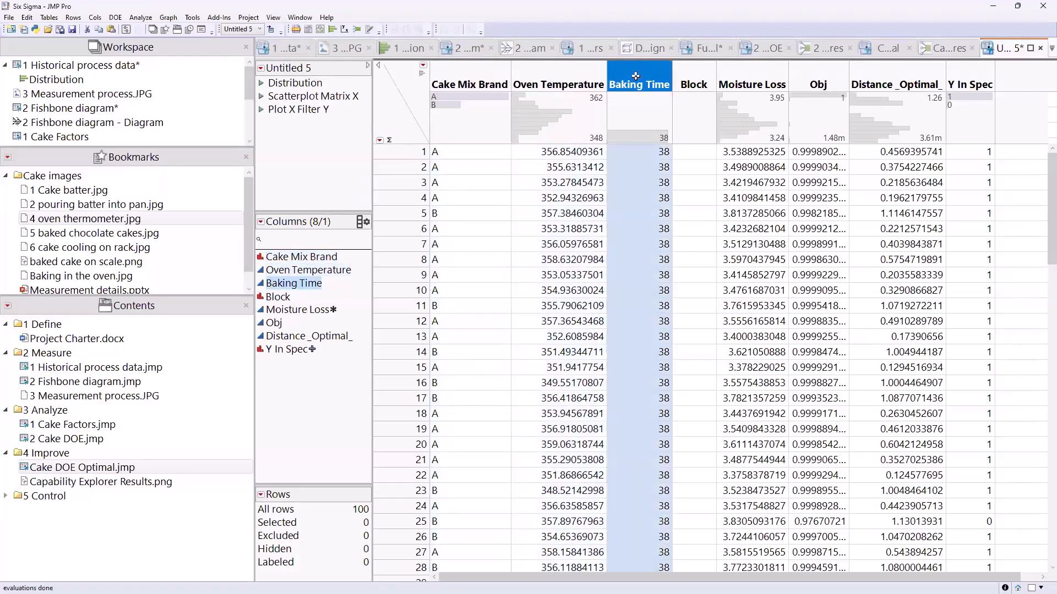
{"action": "left_click", "coordinate": [764, 132]}
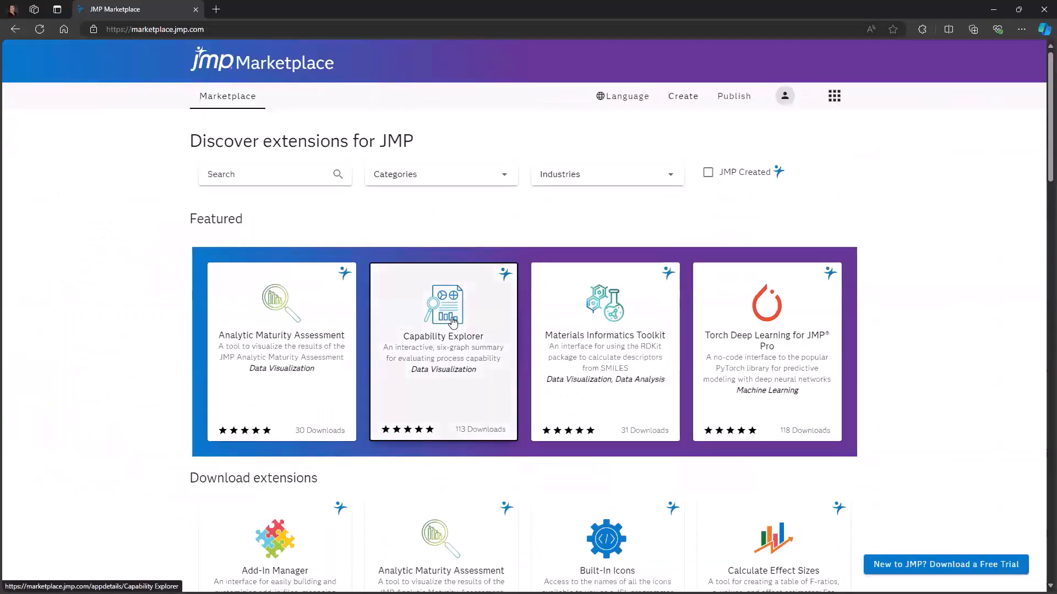
Step: View the Capability Explorer add-in's page on JMP Marketplace in the browser, and return to JMP
{"action": "left_click", "coordinate": [395, 290]}
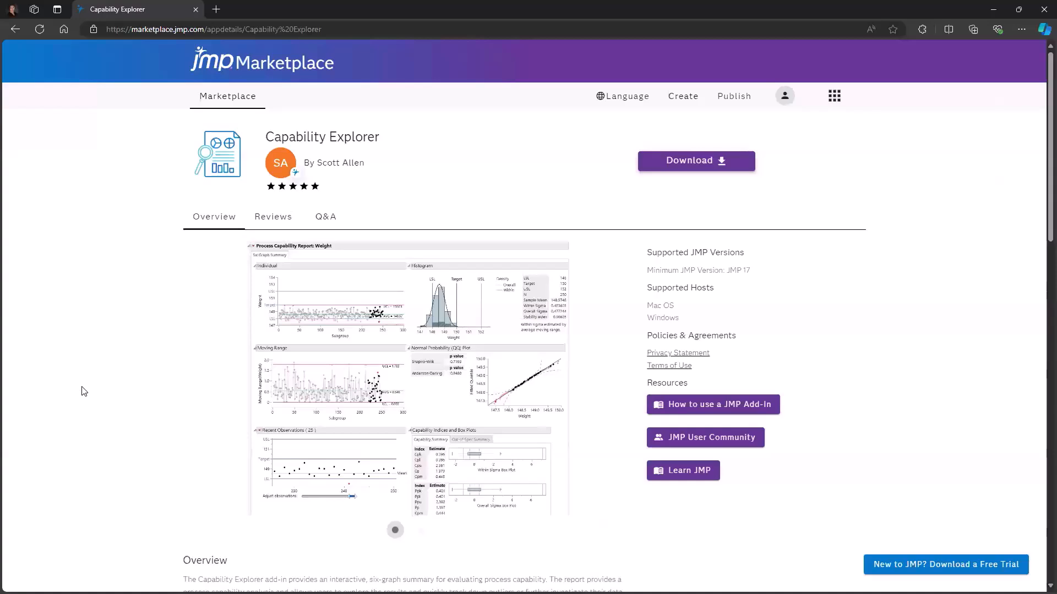
{"action": "left_click", "coordinate": [995, 10]}
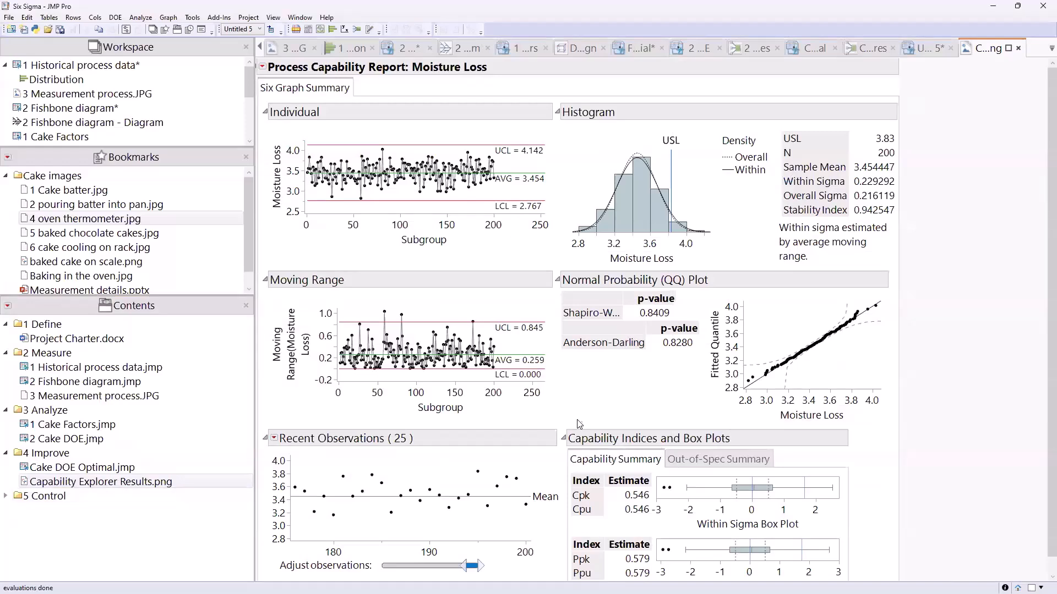
Step: Examine the Moisture Loss capability report's individual and moving range charts, capability indices and normal probability plot
{"action": "mouse_move", "coordinate": [568, 408]}
{"action": "left_mouse_down"}
{"action": "mouse_move", "coordinate": [261, 372]}
{"action": "mouse_move", "coordinate": [269, 175]}
{"action": "mouse_move", "coordinate": [445, 109]}
{"action": "mouse_move", "coordinate": [554, 274]}
{"action": "mouse_move", "coordinate": [556, 418]}
{"action": "left_mouse_up"}
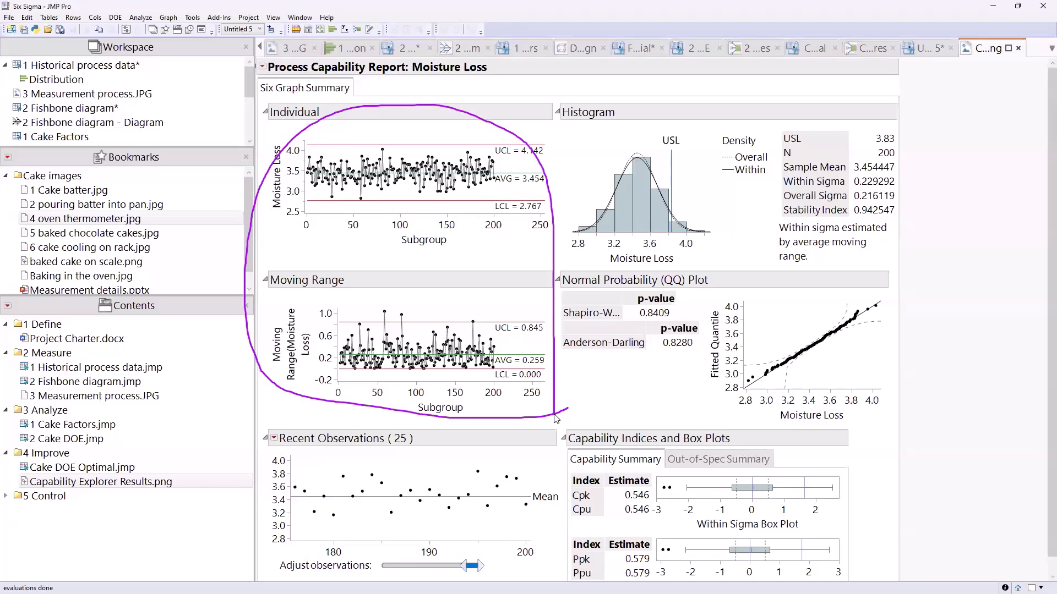
{"action": "key", "text": "Escape"}
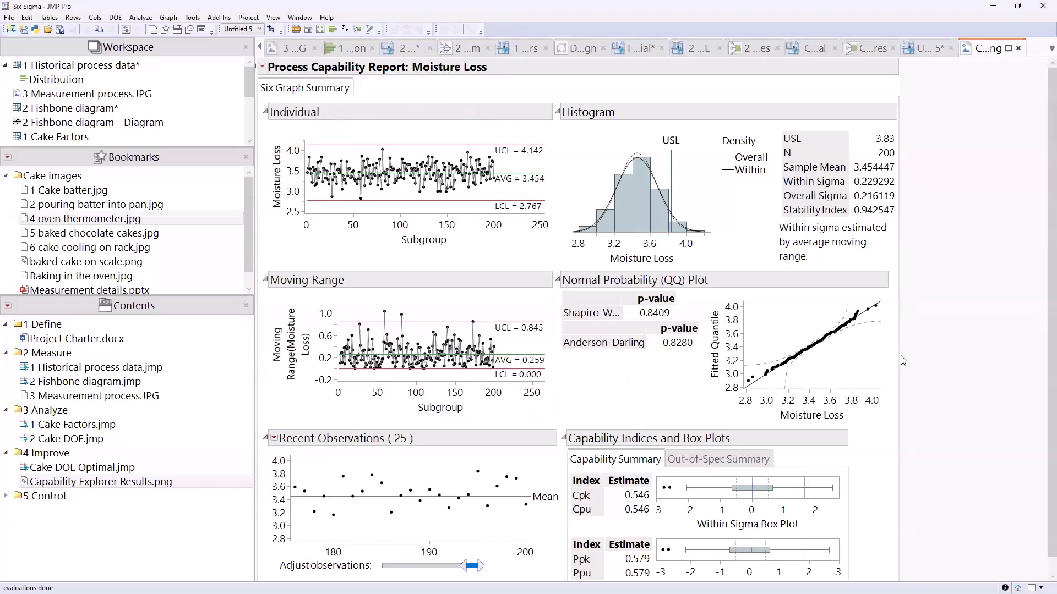
{"action": "mouse_move", "coordinate": [926, 457]}
{"action": "left_mouse_down"}
{"action": "mouse_move", "coordinate": [787, 430]}
{"action": "mouse_move", "coordinate": [527, 518]}
{"action": "mouse_move", "coordinate": [567, 580]}
{"action": "left_mouse_up"}
{"action": "key", "text": "Escape"}
{"action": "mouse_move", "coordinate": [641, 406]}
{"action": "left_mouse_down"}
{"action": "mouse_move", "coordinate": [743, 429]}
{"action": "mouse_move", "coordinate": [886, 412]}
{"action": "left_mouse_up"}
{"action": "mouse_move", "coordinate": [898, 328]}
{"action": "left_mouse_down"}
{"action": "mouse_move", "coordinate": [593, 281]}
{"action": "mouse_move", "coordinate": [645, 403]}
{"action": "mouse_move", "coordinate": [664, 406]}
{"action": "left_mouse_up"}
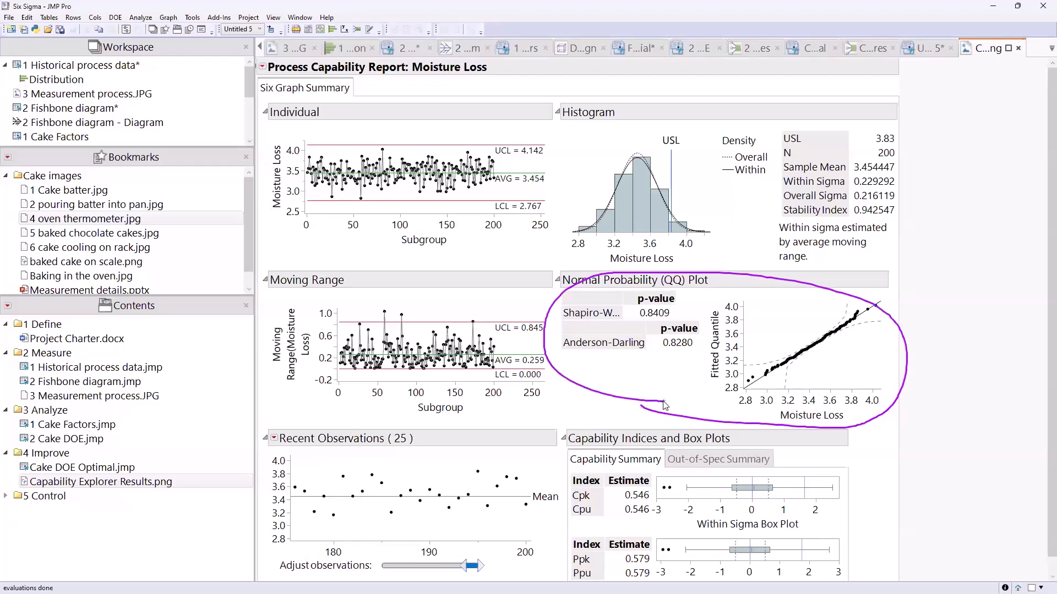
{"action": "key", "text": "Escape"}
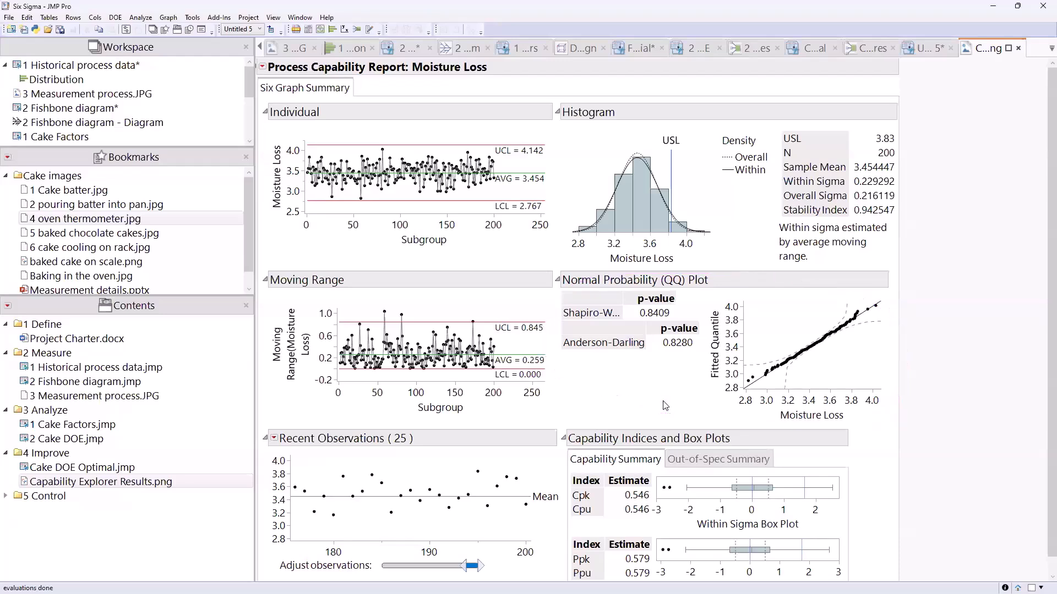